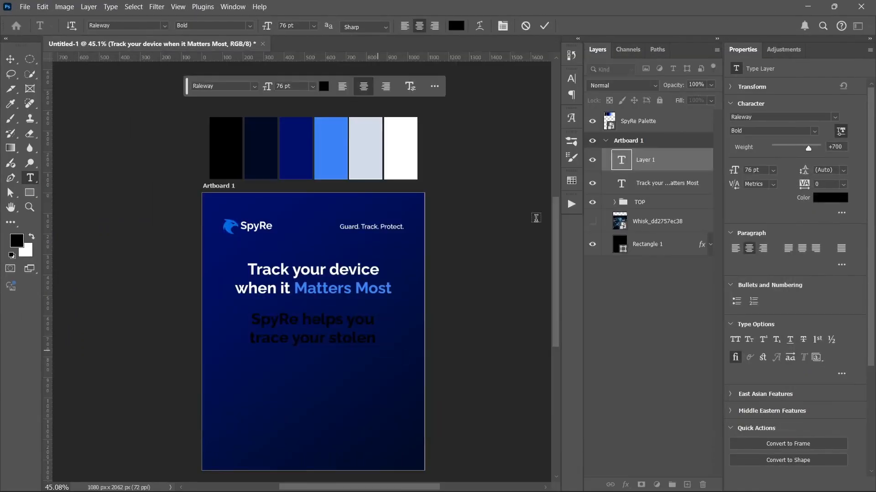
left_click_drag(396, 287, 416, 281)
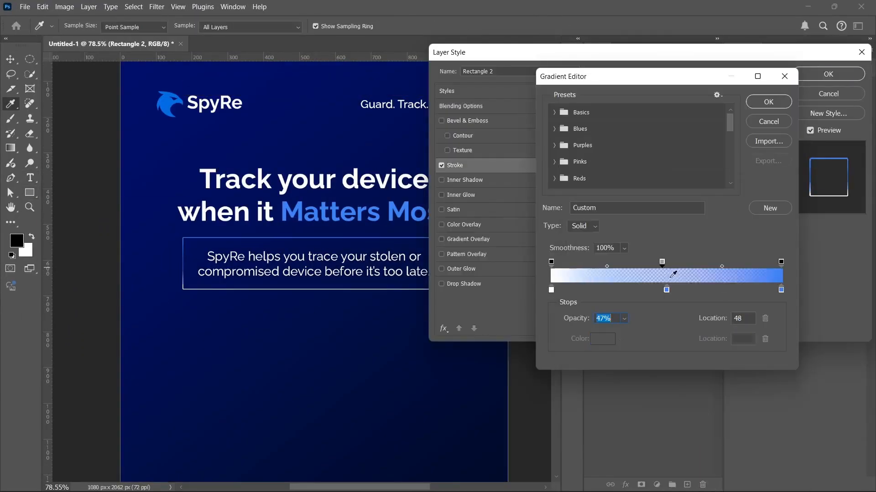
left_click(667, 290)
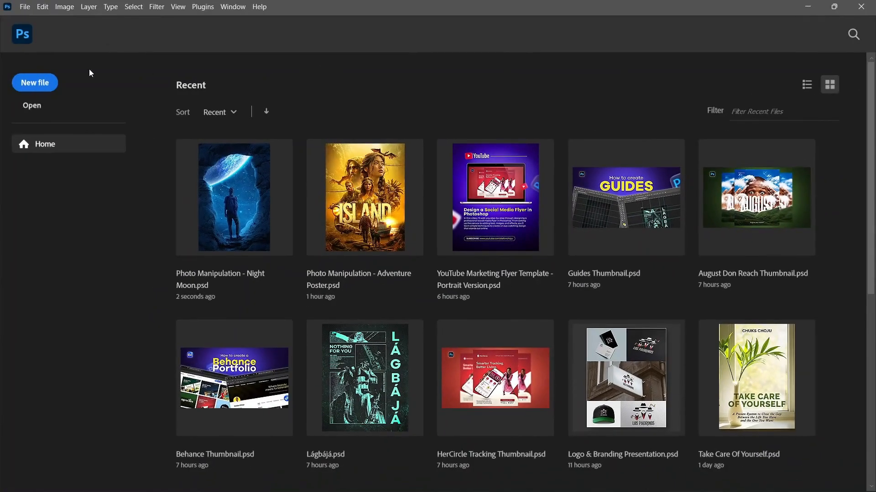
- Create a new document from the saved IG Portrait Size preset, 1080 x 1350 px, with transparent background contents and artboards enabled
left_click(45, 84)
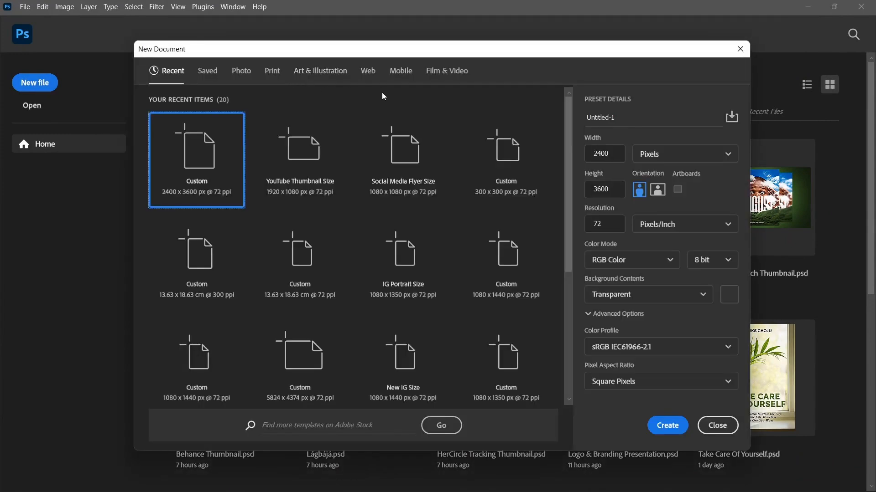
left_click(207, 70)
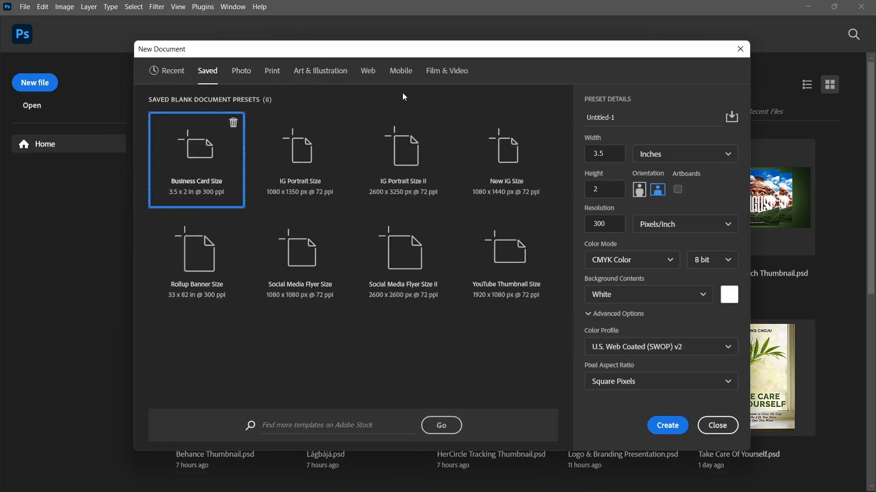
left_click(298, 177)
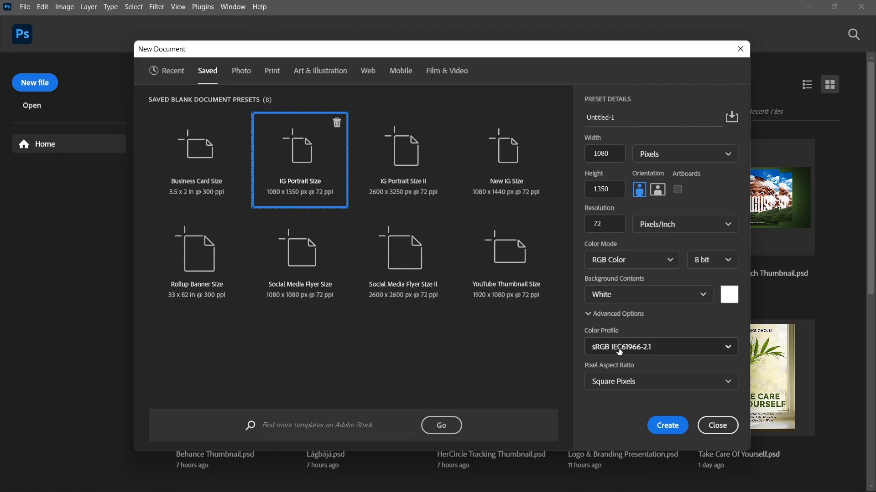
left_click(620, 299)
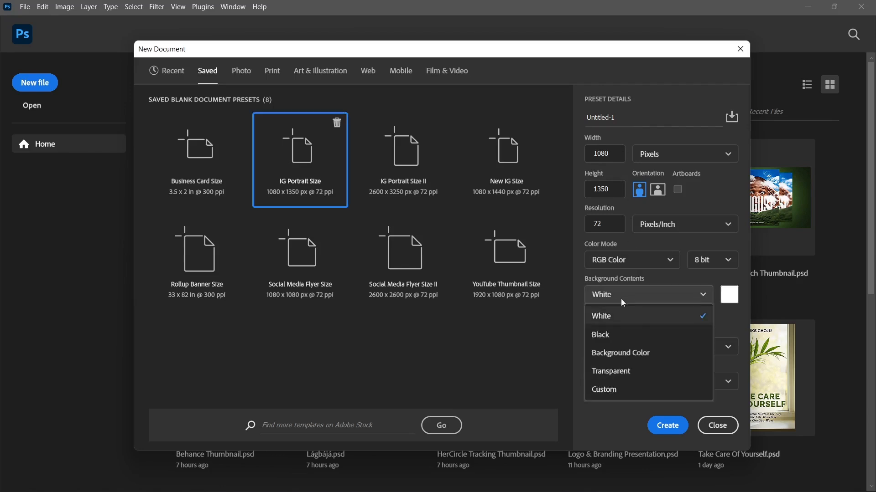
left_click(623, 375)
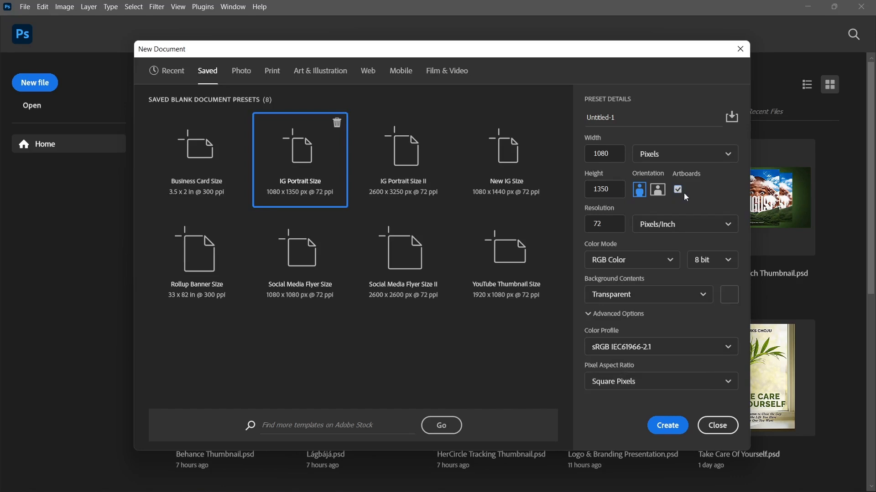
left_click(669, 426)
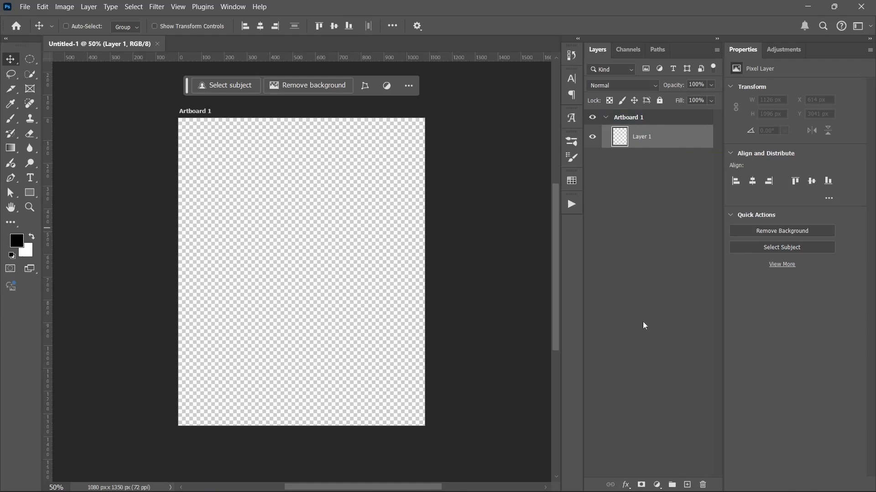
- Draw a black rectangle without stroke and stretch its edges to cover the whole artboard at 1080 x 1350 px
left_click(29, 192)
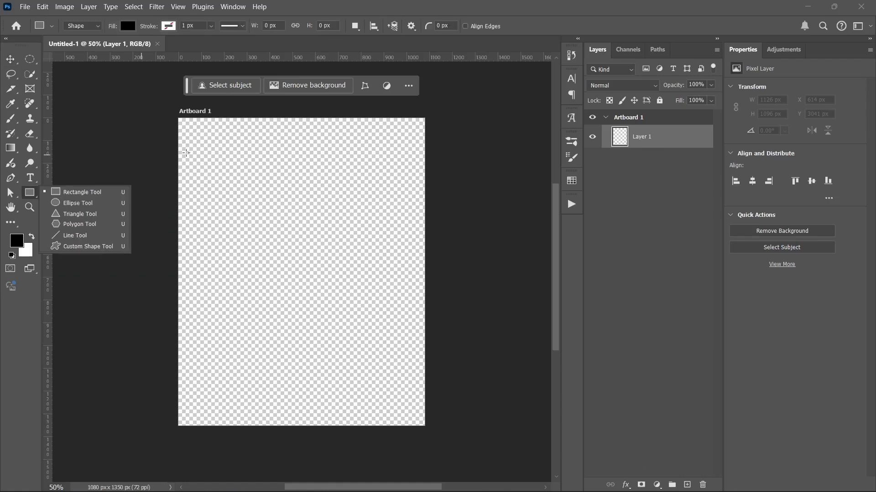
left_click_drag(189, 145, 412, 368)
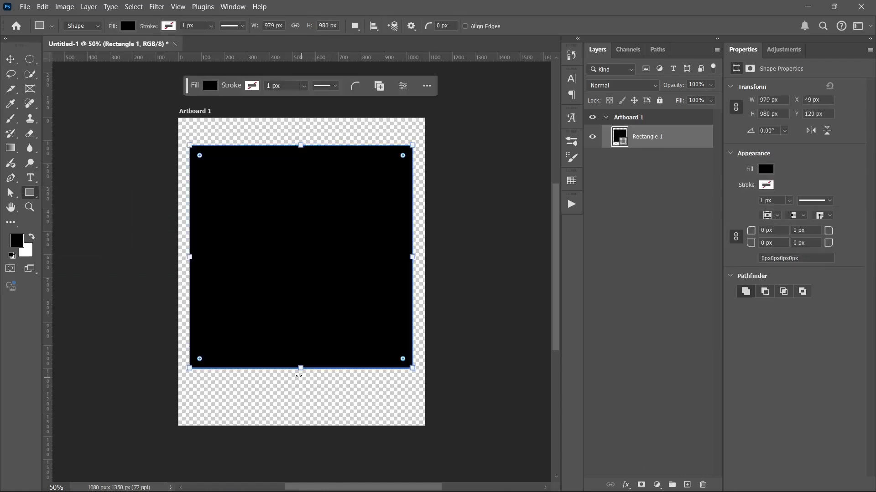
left_click_drag(298, 375, 298, 432)
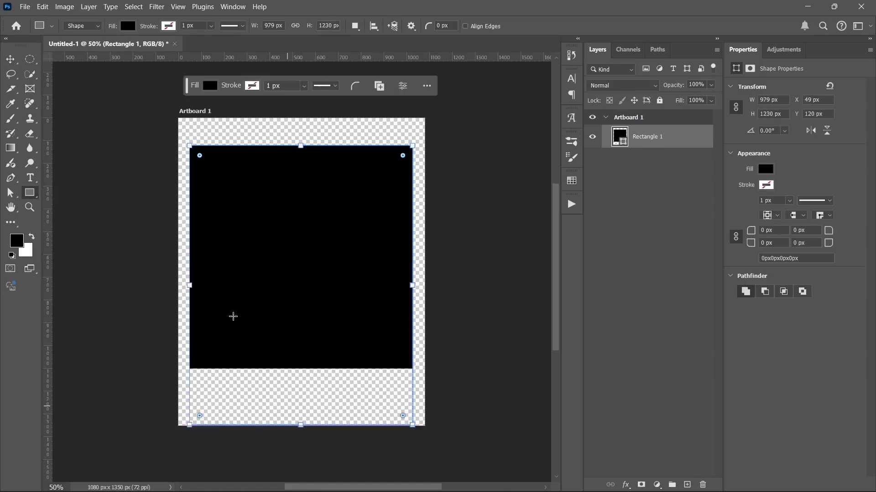
left_click_drag(189, 285, 178, 286)
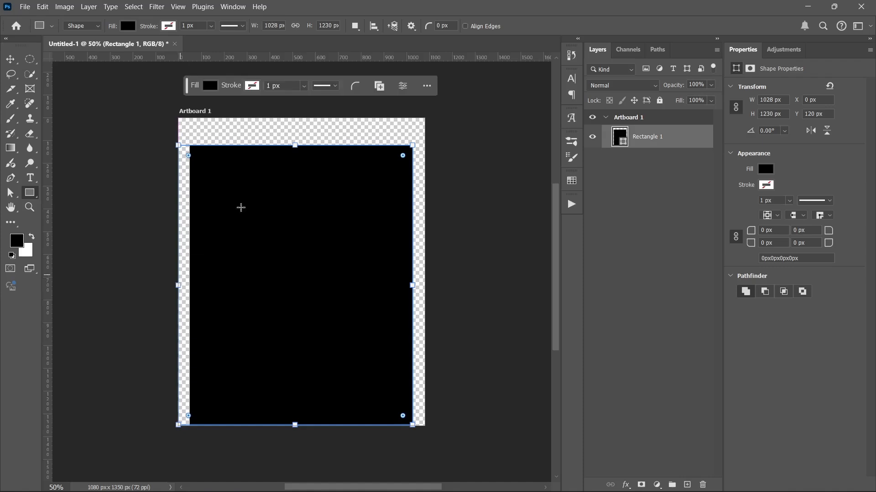
left_click_drag(295, 145, 295, 118)
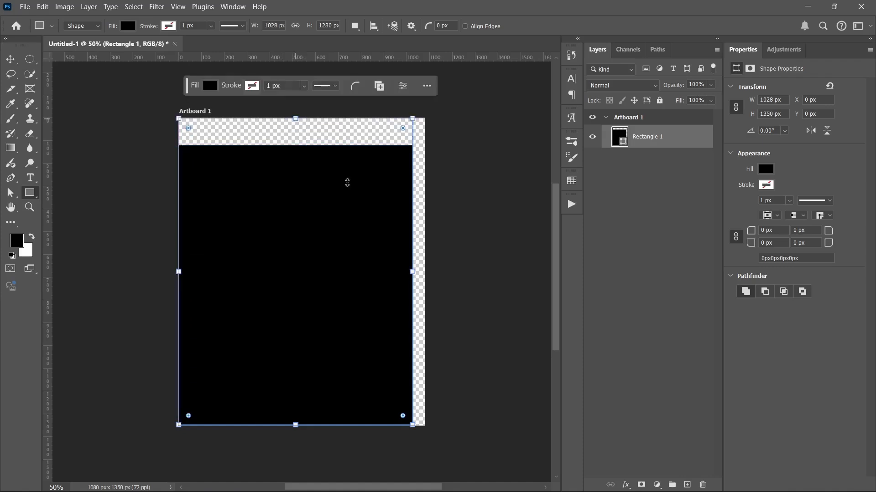
left_click_drag(413, 272, 425, 272)
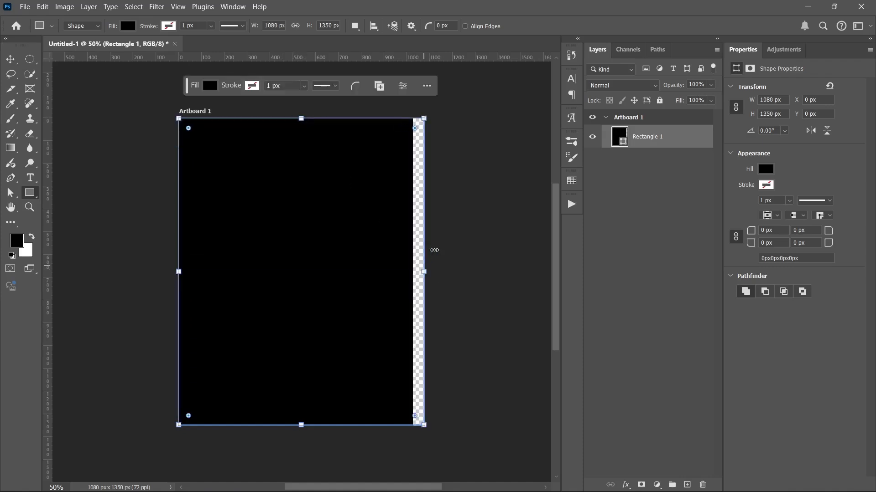
- Add a linear gradient overlay to the full-artboard rectangle using the dark navy to blue SpyRe II preset
left_click(625, 484)
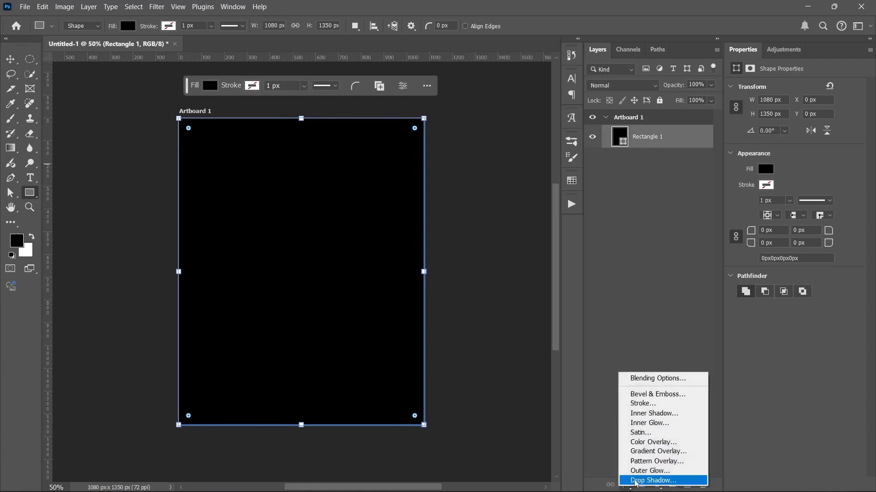
left_click(640, 451)
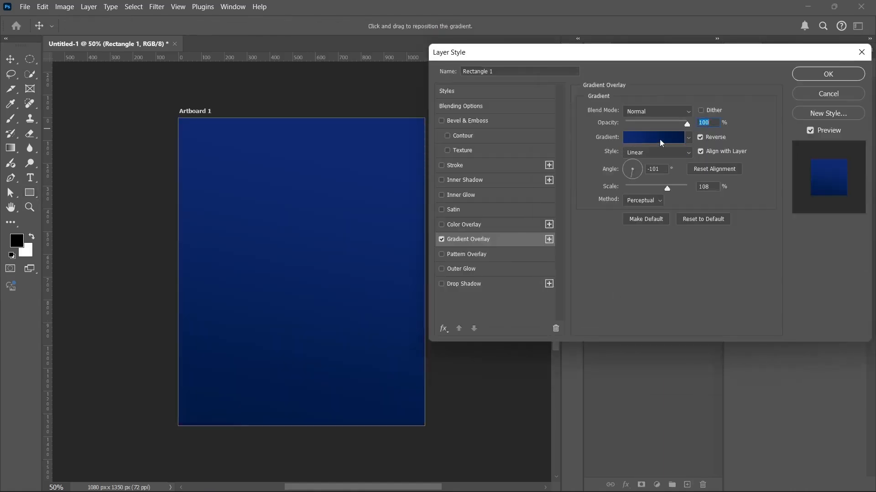
left_click(660, 139)
left_click(762, 121)
left_click(664, 138)
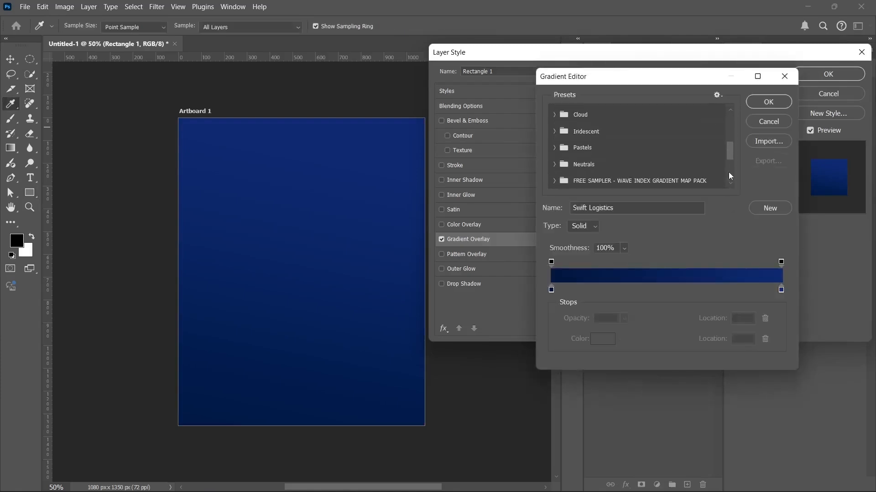
scroll(730, 178, "down", 1)
scroll(730, 155, "down", 1)
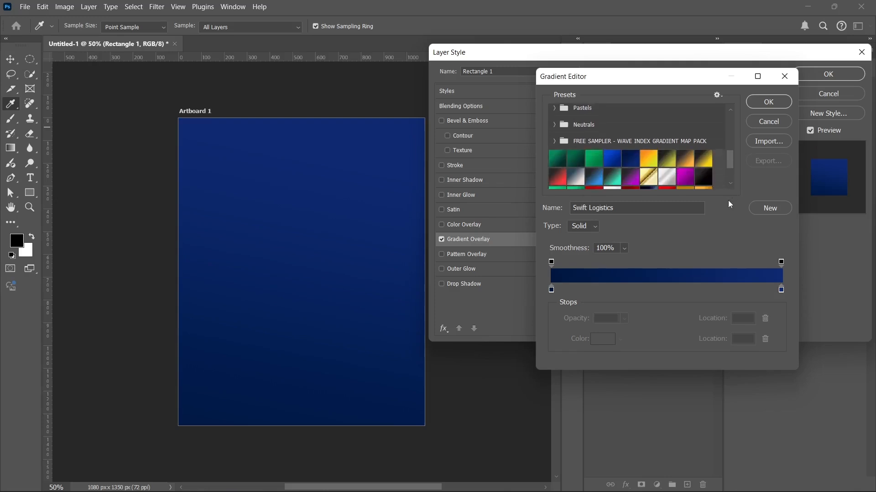
scroll(731, 155, "down", 1)
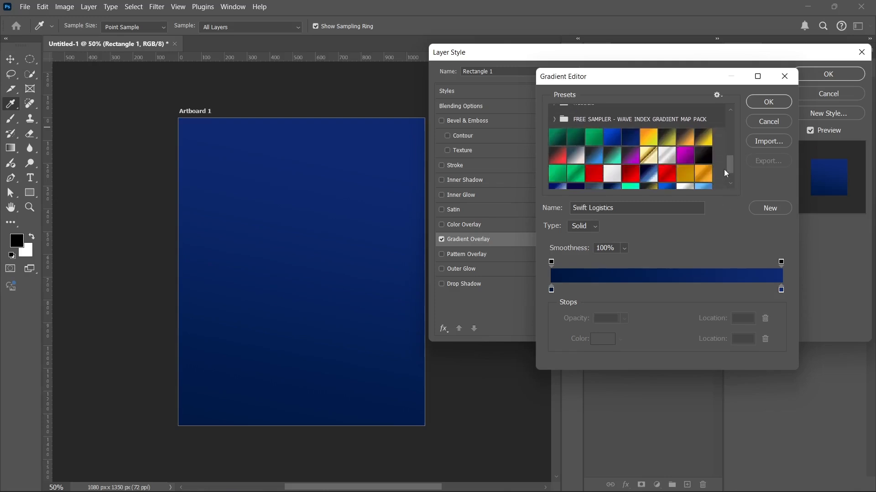
scroll(725, 180, "down", 1)
left_click_drag(728, 166, 728, 202)
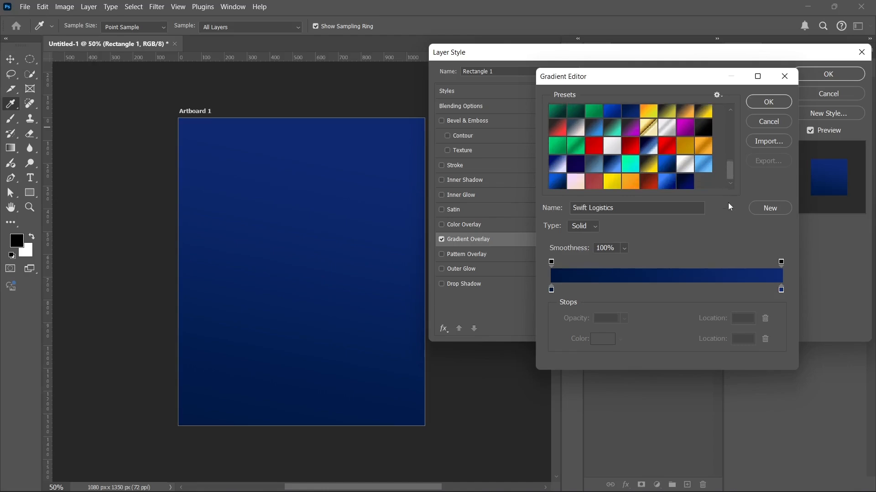
left_click(683, 181)
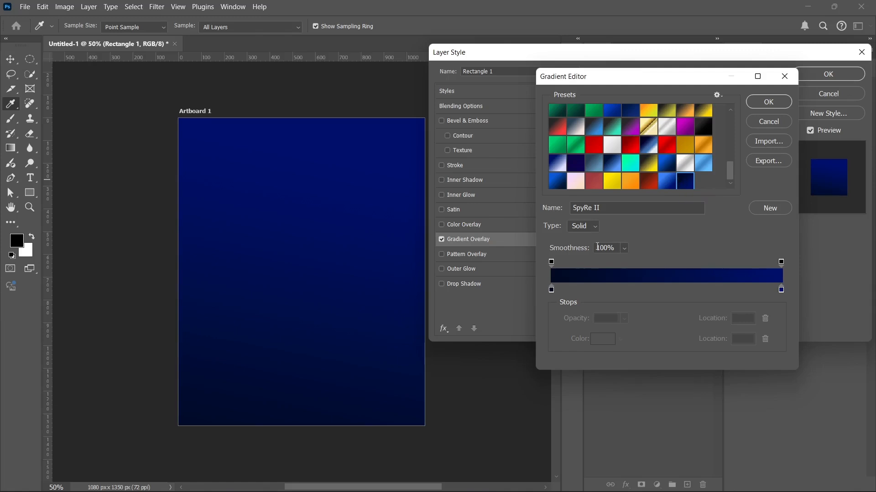
left_click(552, 291)
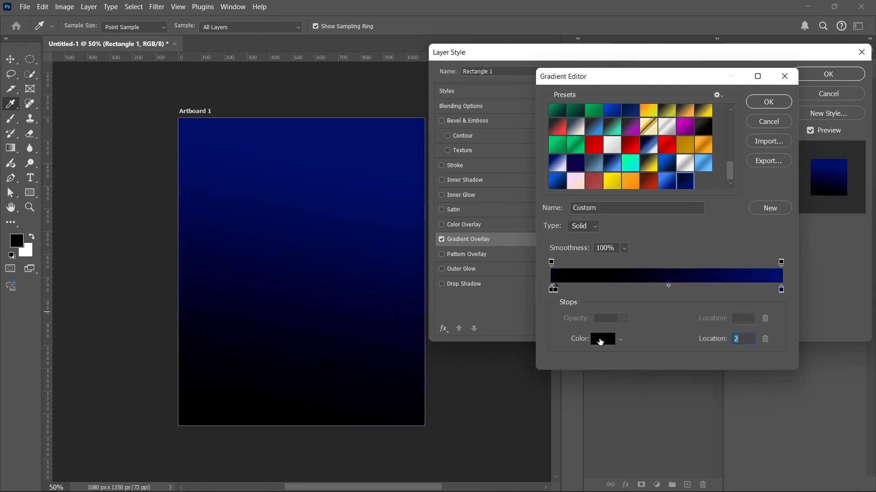
left_click(601, 341)
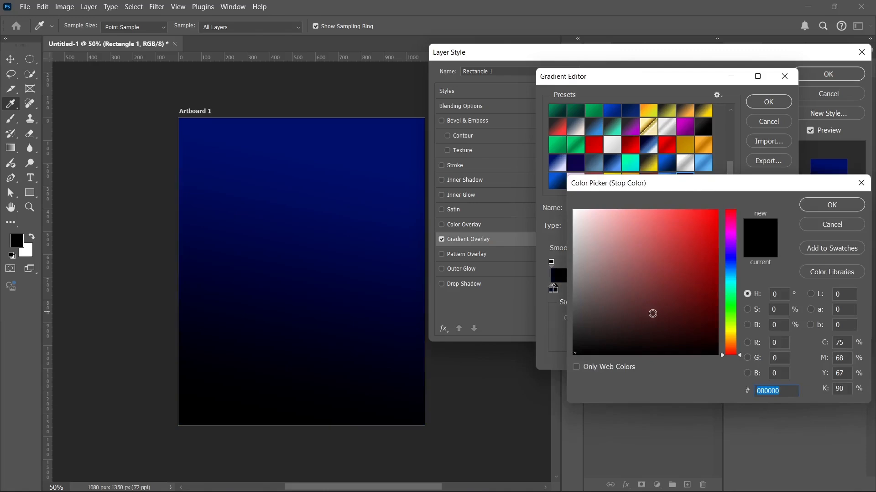
left_click(819, 226)
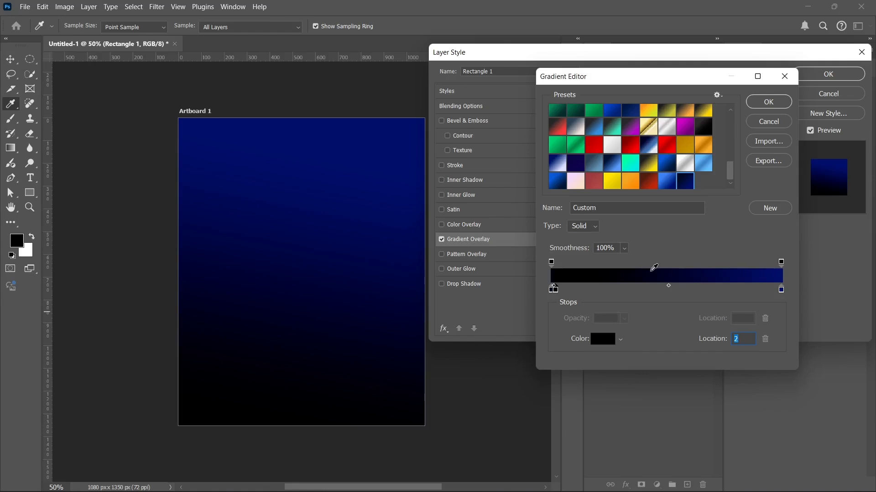
key("ctrl+z")
- Inspect the color codes of the gradient's dark and blue end stops, leaving both colors as they are
left_click(551, 290)
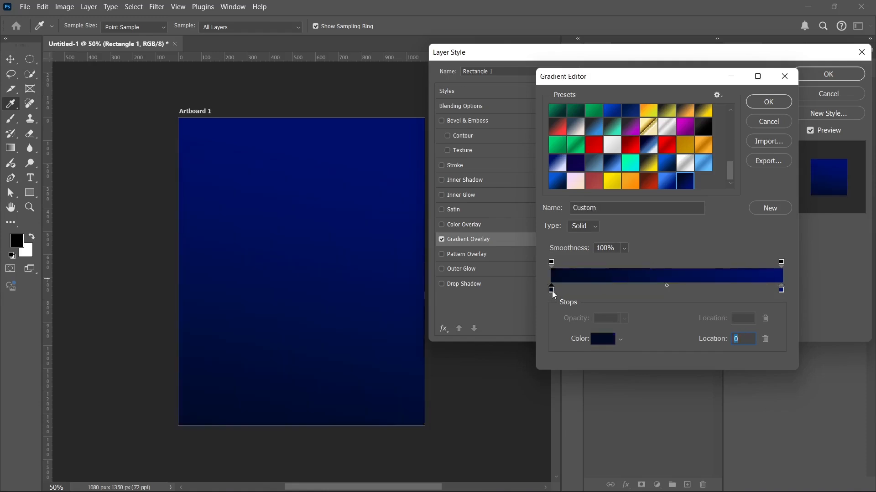
left_click(602, 339)
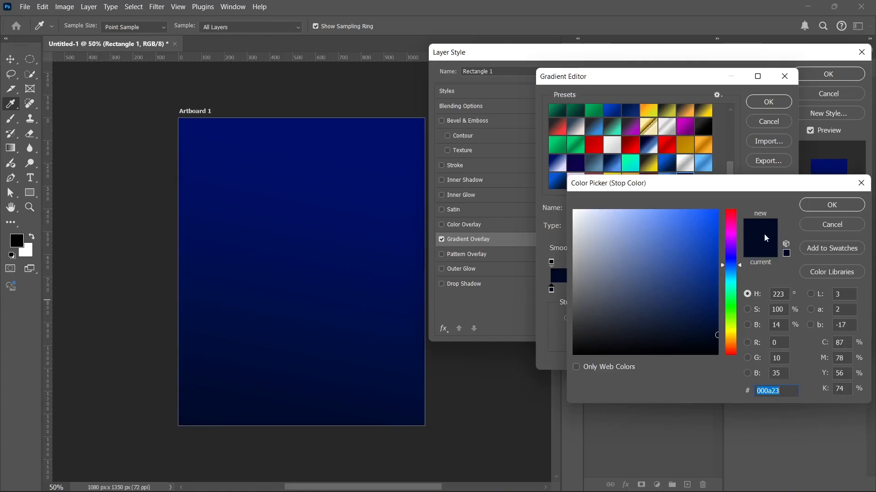
left_click(817, 225)
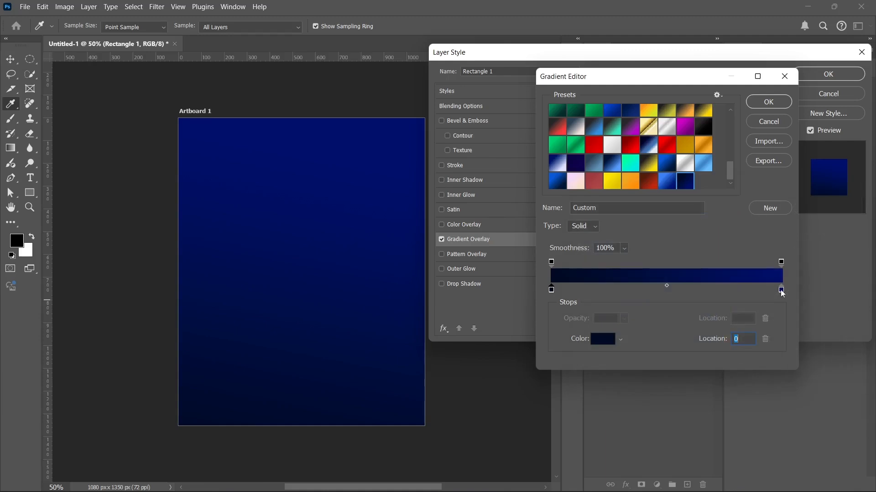
left_click(600, 343)
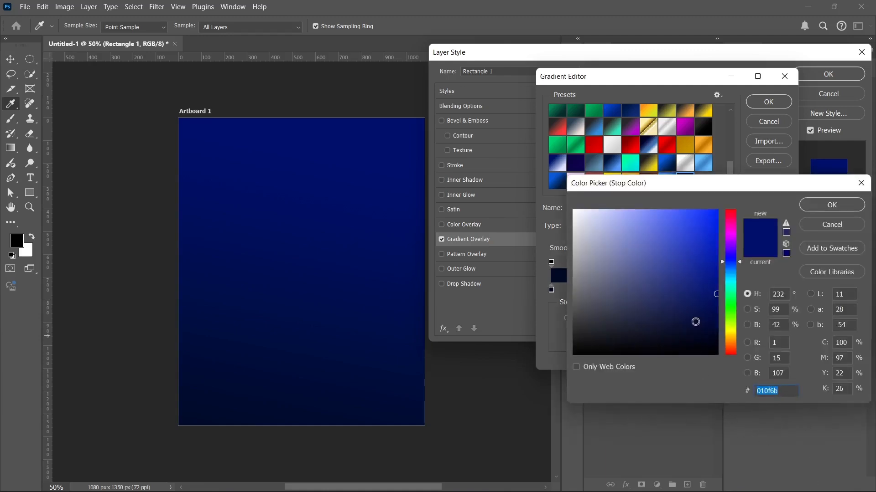
left_click(811, 224)
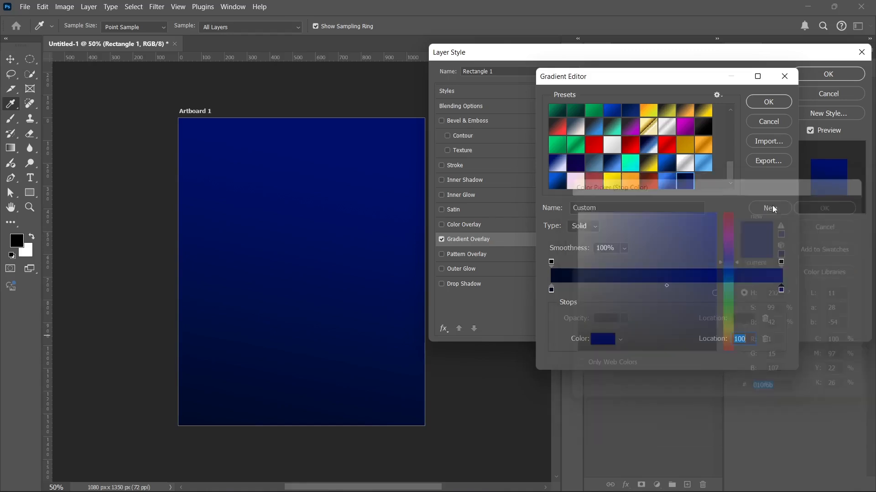
- Set the gradient overlay's angle to -52°, apply the layer style and collapse the rectangle layer's effects list
left_click(759, 104)
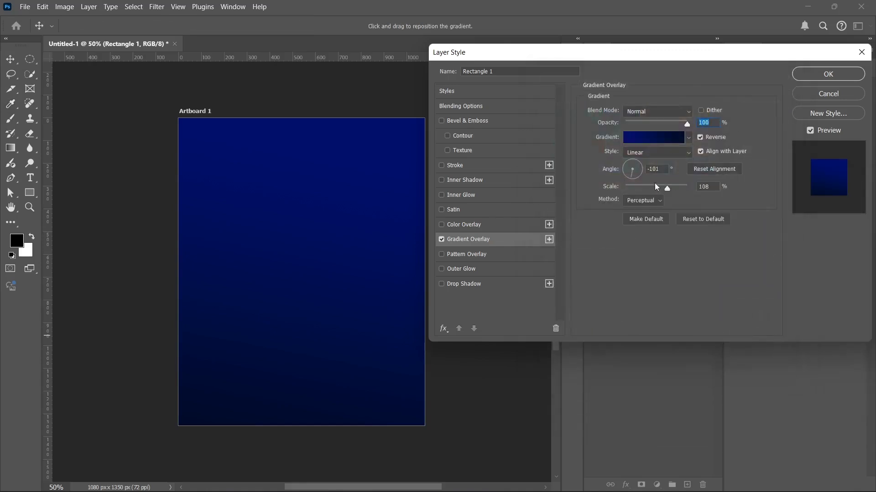
left_click(634, 171)
left_click(634, 173)
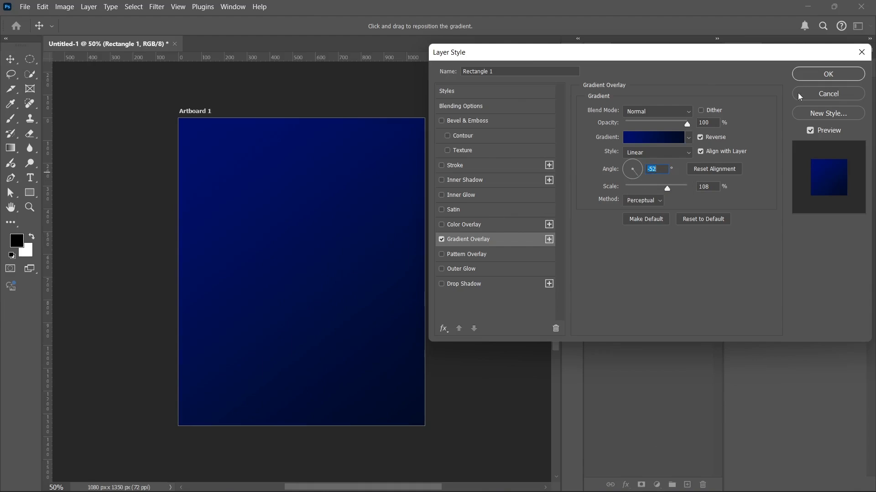
left_click(816, 77)
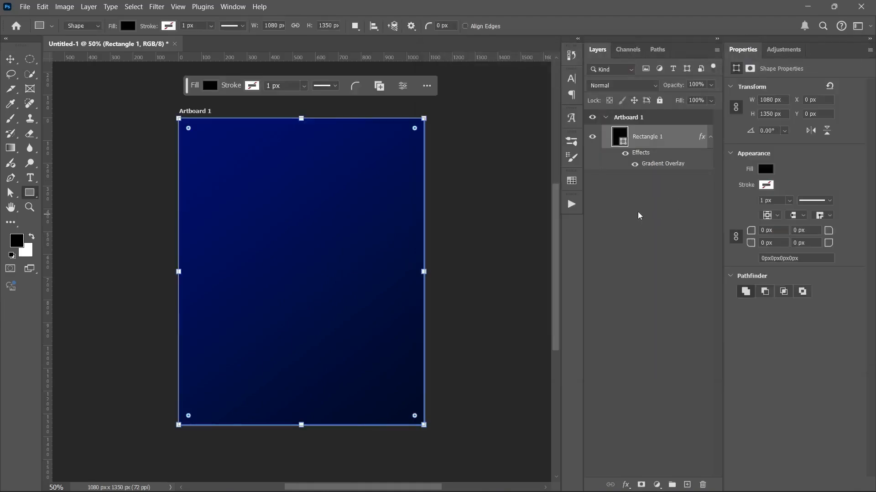
left_click(710, 136)
left_click(652, 201)
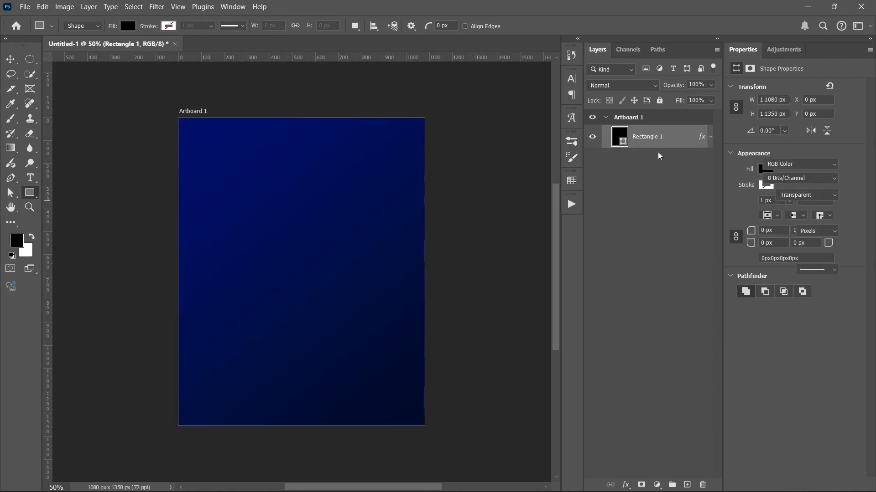
left_click(660, 145)
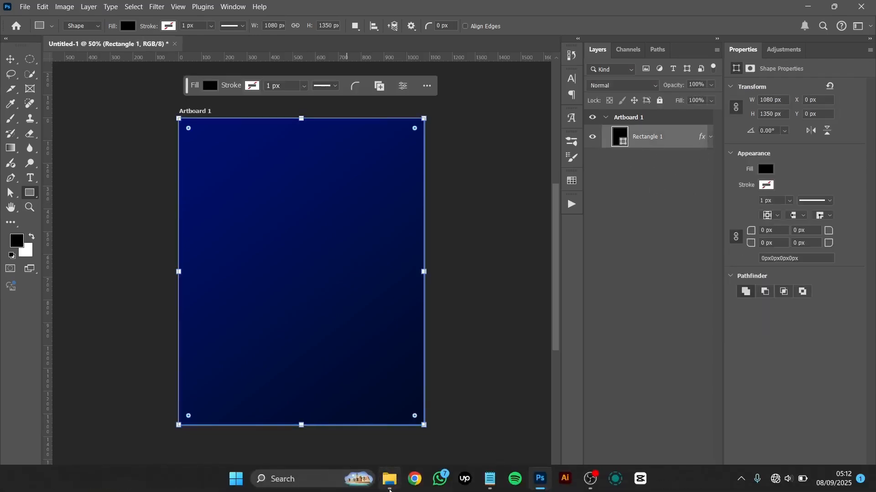
- Place the SpyRe Palette image from the SpyRe Track Assets folder and position it just above the artboard as a color reference
left_click(390, 490)
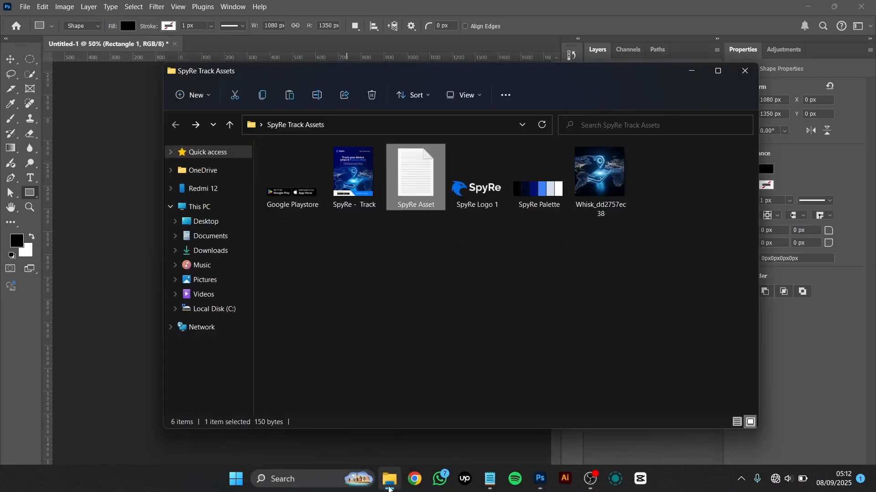
left_click(470, 200)
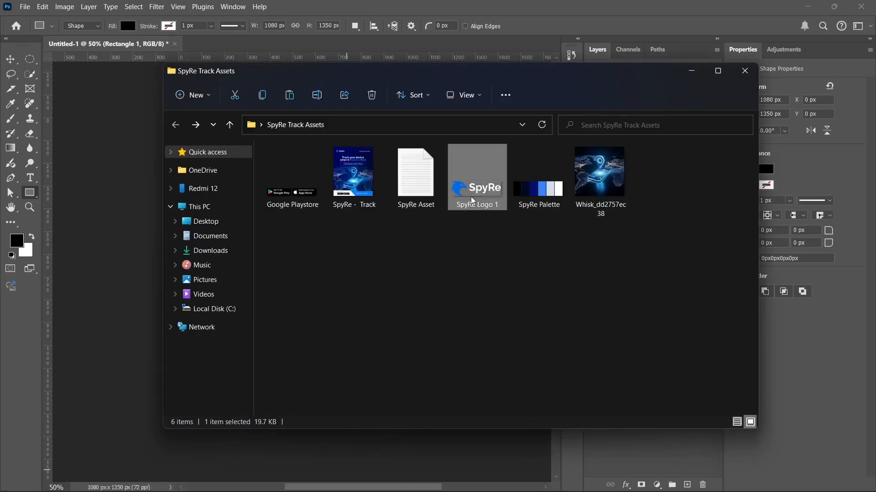
left_click(529, 196)
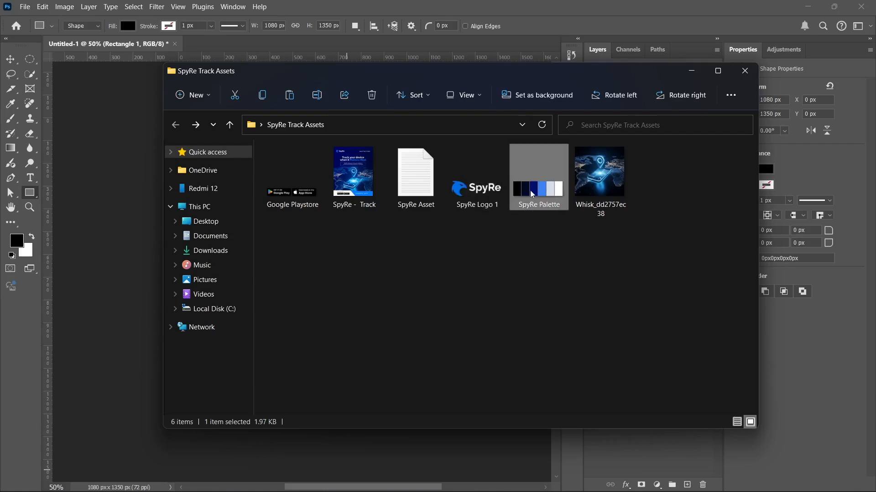
left_click_drag(529, 195, 133, 297)
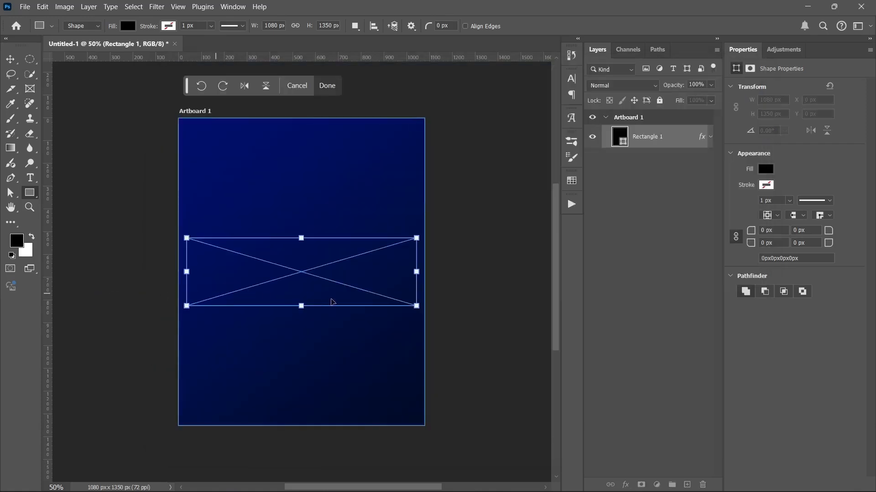
scroll(330, 287, "up", 3)
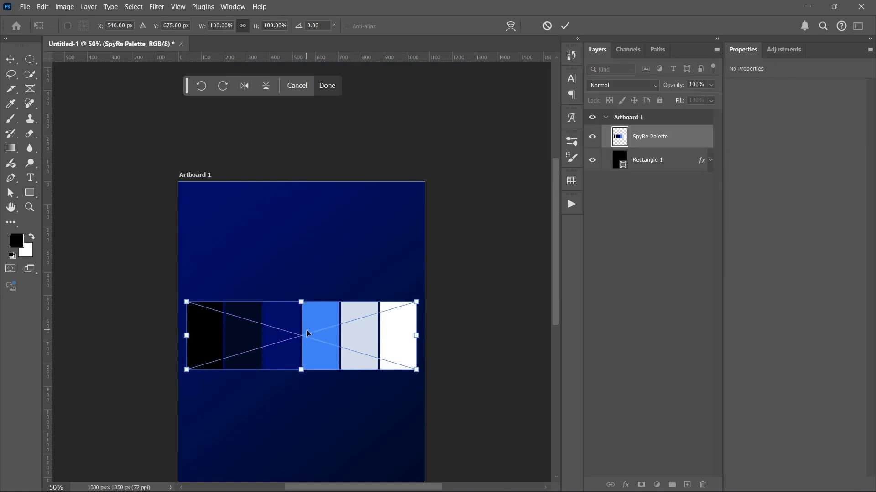
left_click_drag(306, 332, 307, 129)
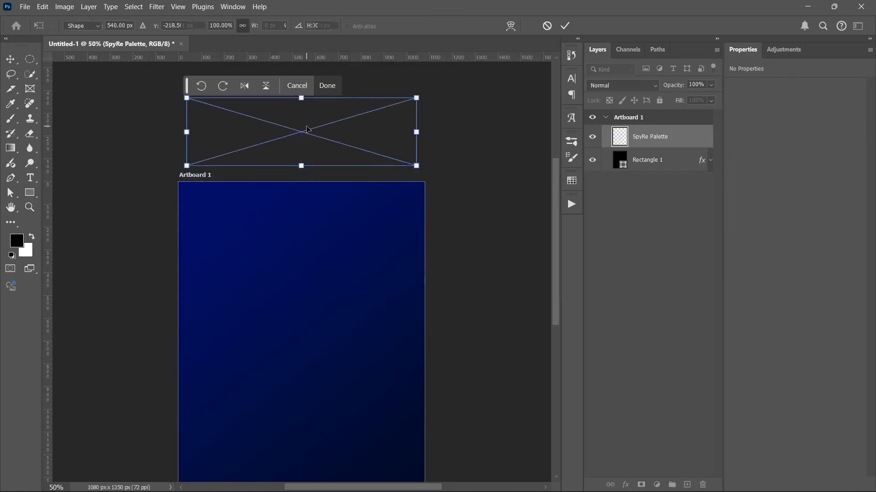
key("Return")
scroll(297, 206, "down", 1)
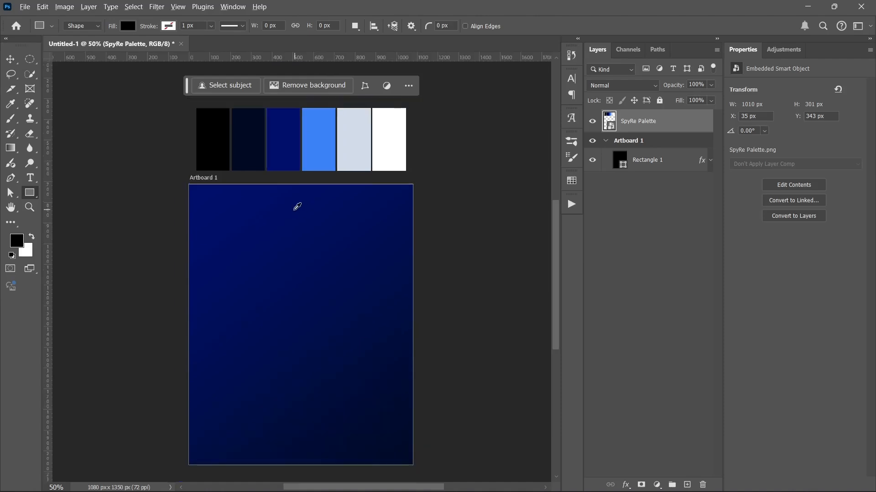
scroll(272, 204, "down", 2)
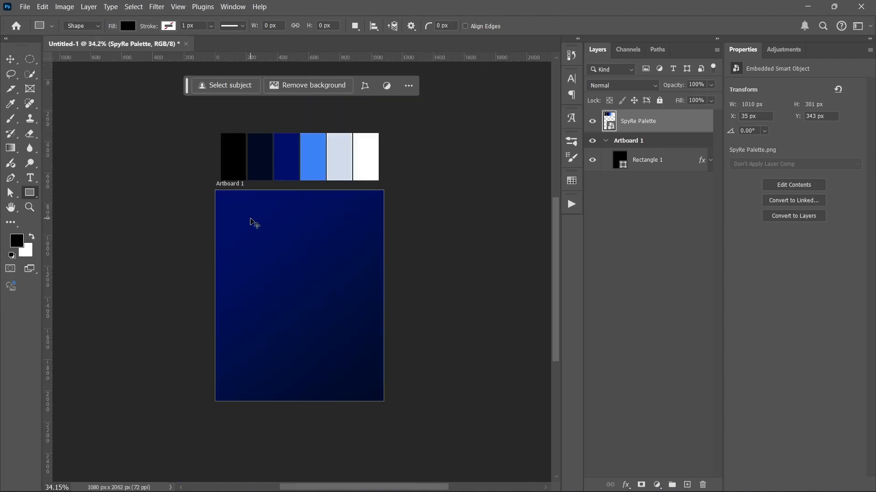
- Place the SpyRe Logo 1 image above the background rectangle inside the artboard and scale it down to about 318 px wide
key("v")
left_click(252, 223, "ctrl")
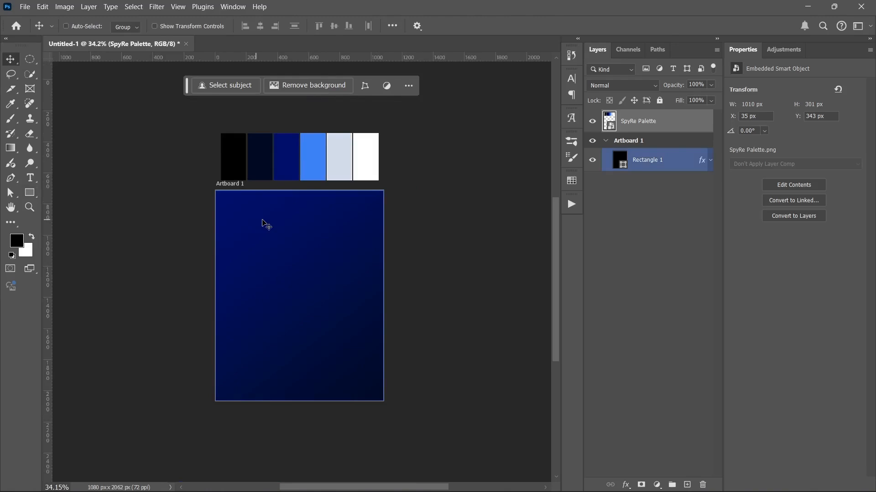
left_click(660, 182)
left_click(660, 161)
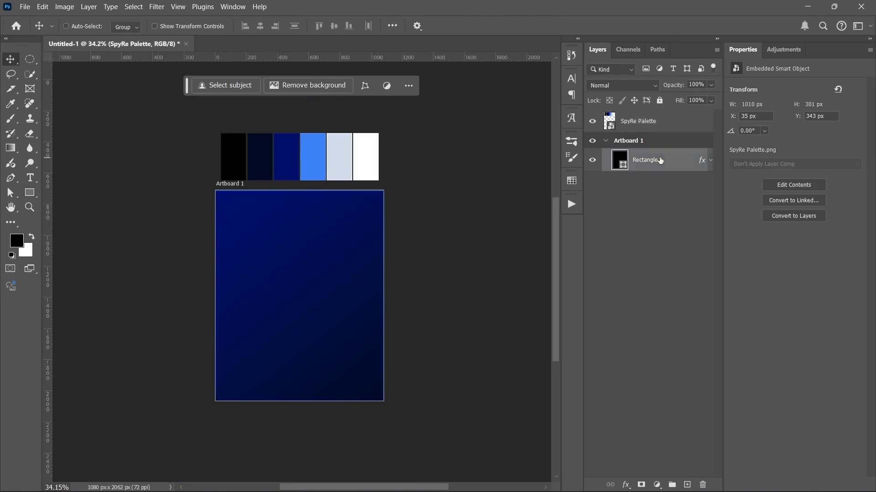
left_click(391, 481)
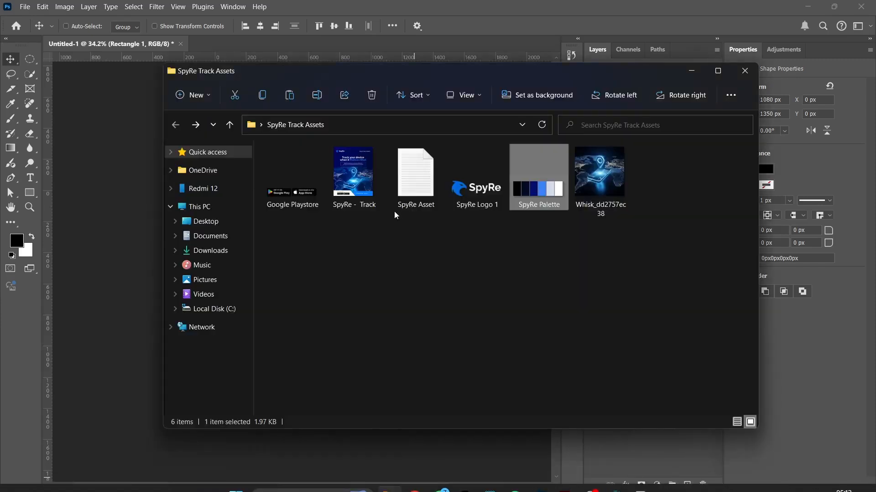
left_click(459, 206)
left_click_drag(472, 189, 269, 260)
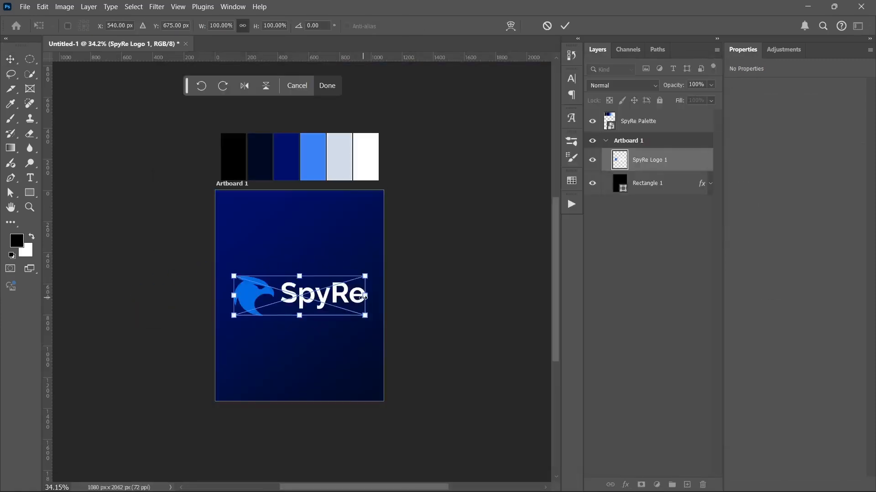
left_click_drag(365, 296, 257, 307)
key("Return")
- Move the logo to the artboard's upper-left area, about 107 px from the left and 127 px from the top, and shrink it to about 238 px wide
scroll(230, 313, "up", 3)
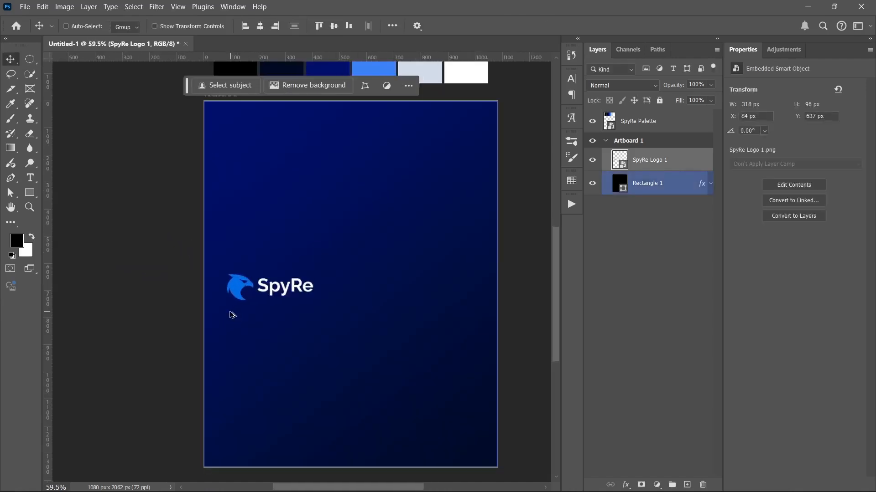
scroll(191, 324, "up", 1)
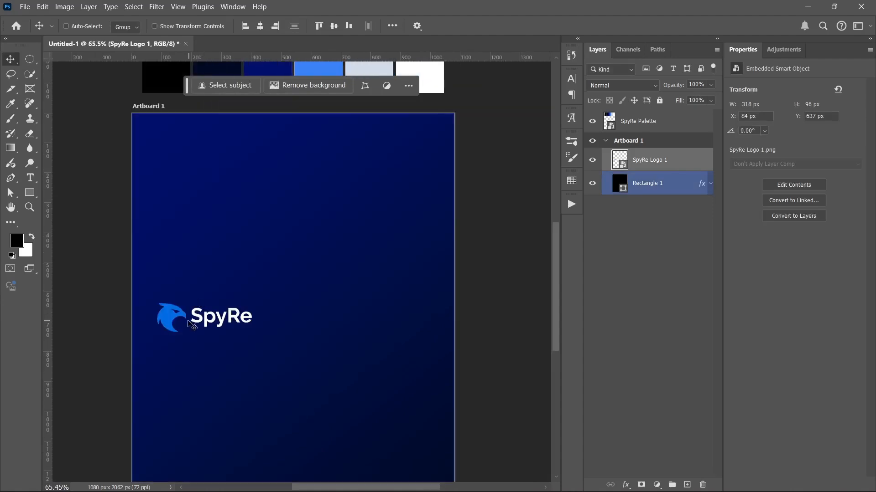
left_click_drag(192, 325, 195, 171)
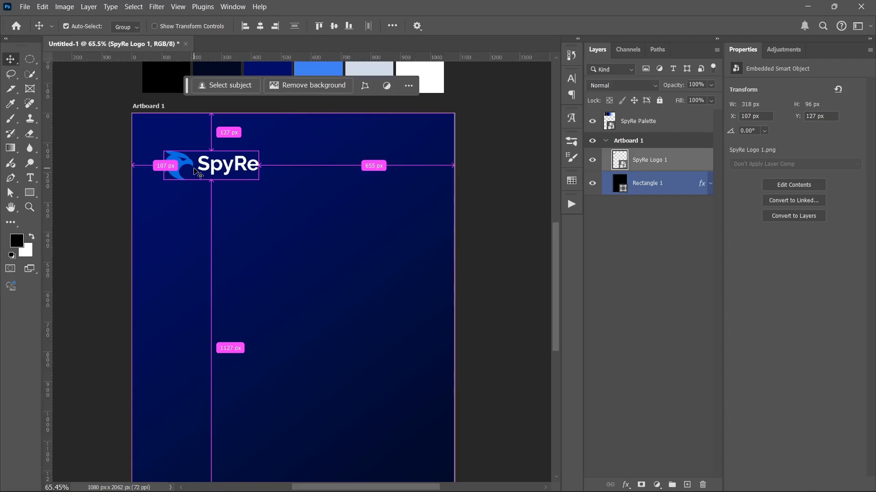
key("ctrl+t")
left_click_drag(258, 179, 236, 174)
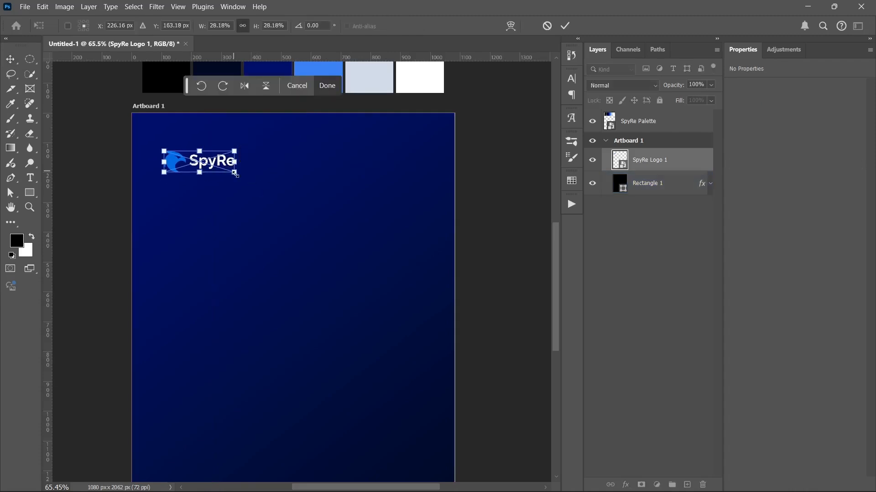
key("Return")
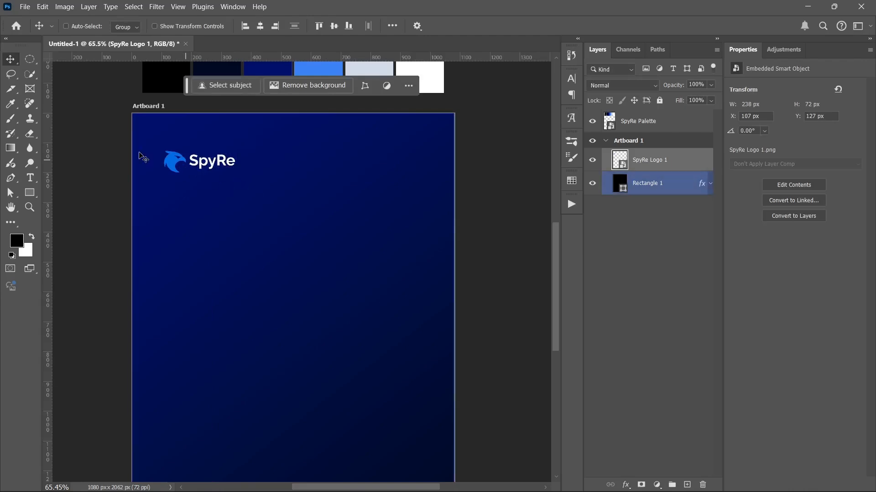
- Add a point text line reading "Guard. Track. Protect." below the logo
left_click(31, 178)
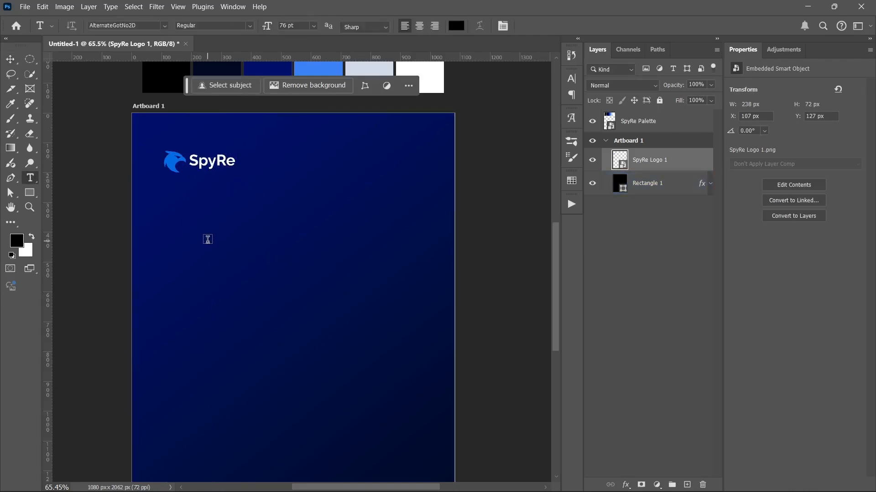
left_click(263, 325)
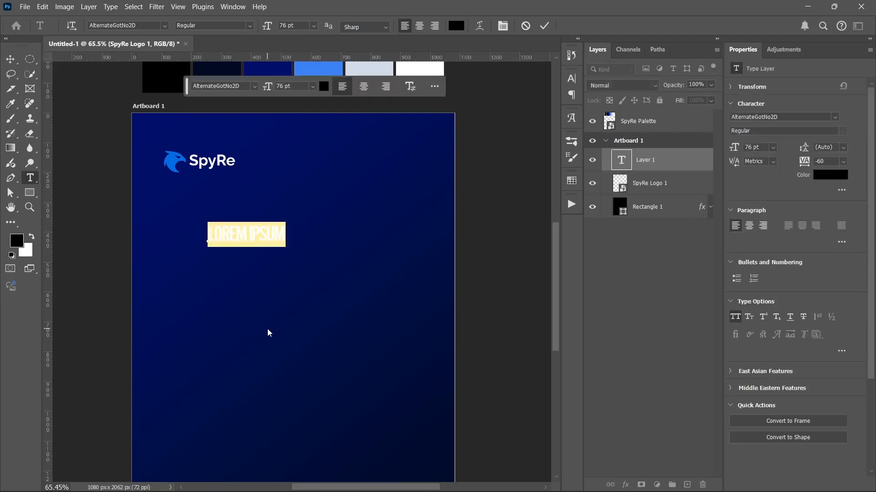
type("G")
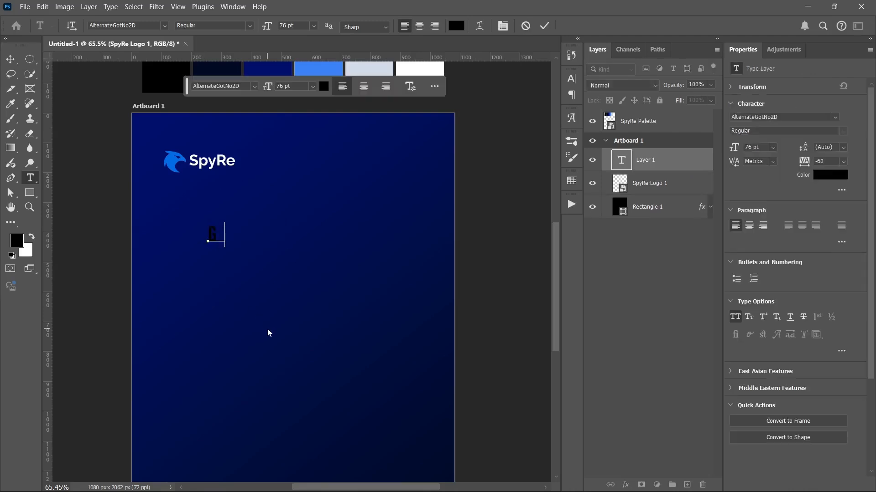
type("UARD TRACK")
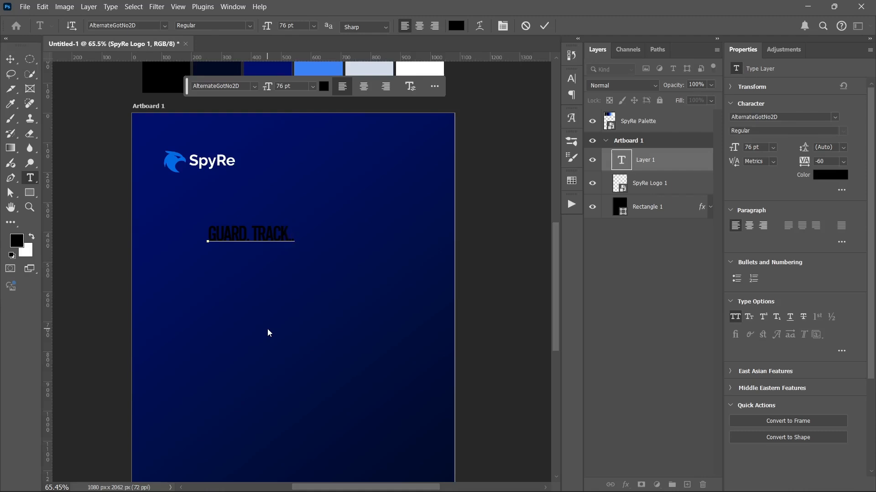
key("BackSpace")
key("BackSpace")
type("PROTECT")
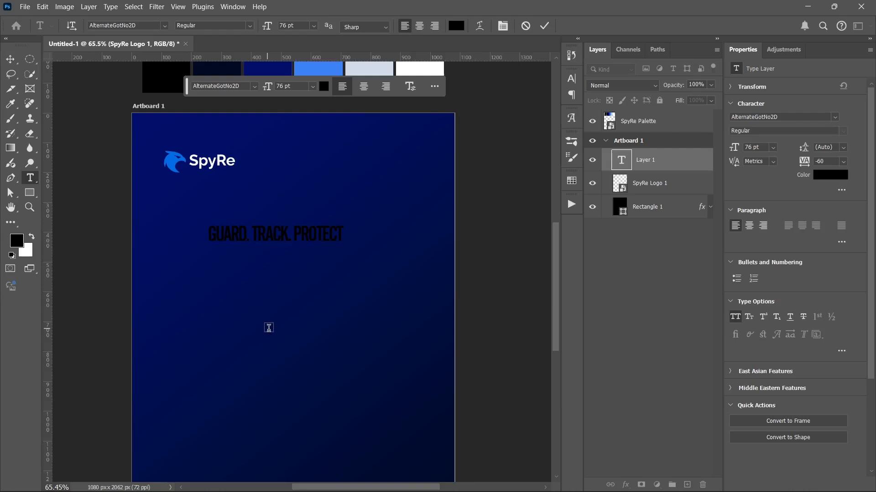
left_click(288, 305)
double_click(323, 245)
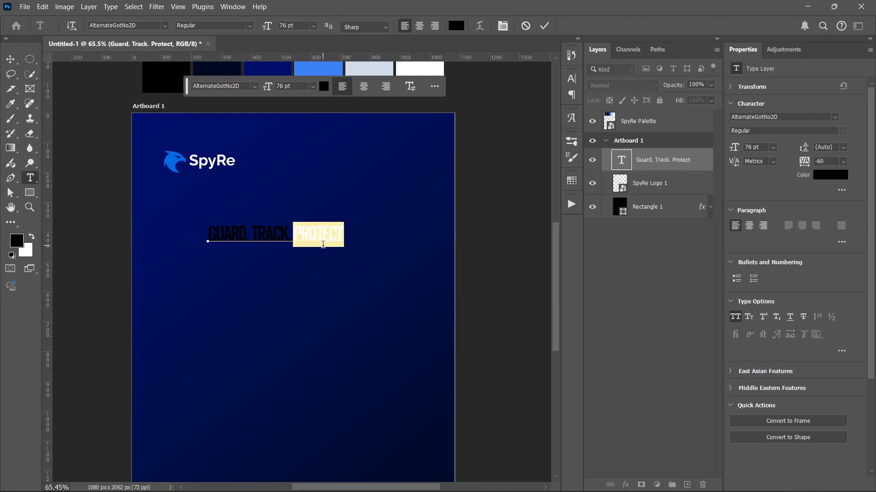
left_click(323, 245)
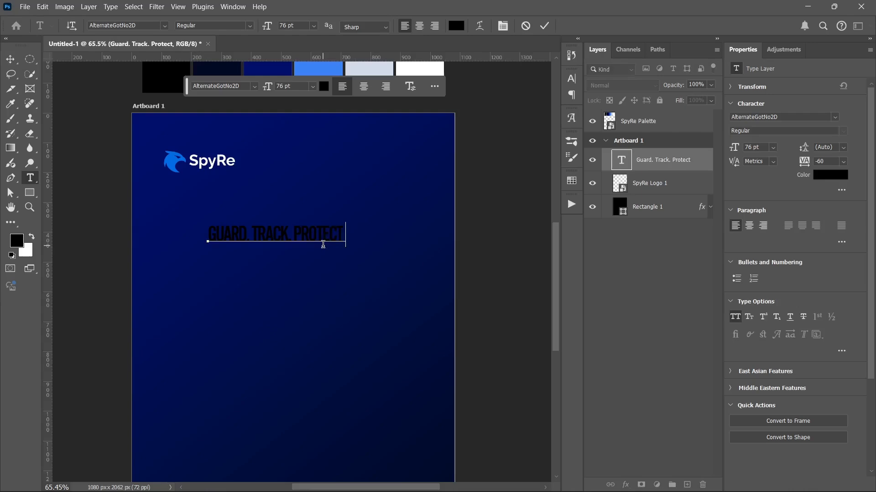
type(".")
key("ctrl+Return")
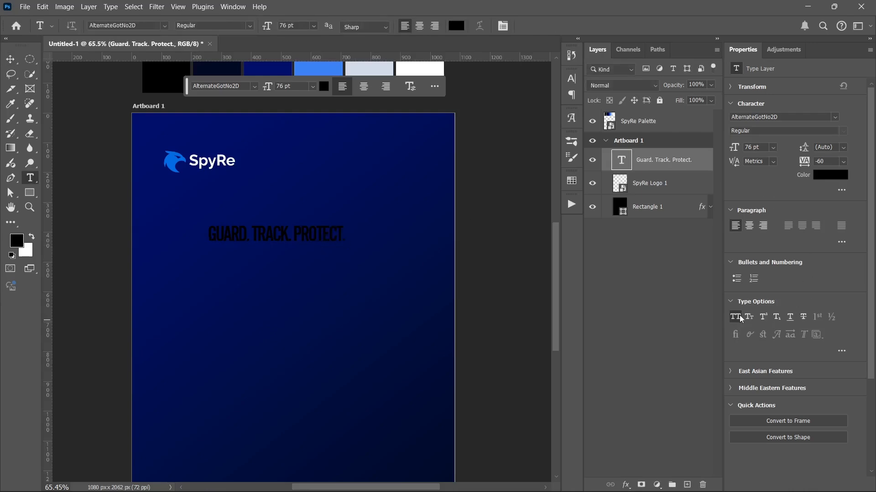
- Turn off All Caps for the tagline and set its font to Raleway SemiBold
left_click(837, 118)
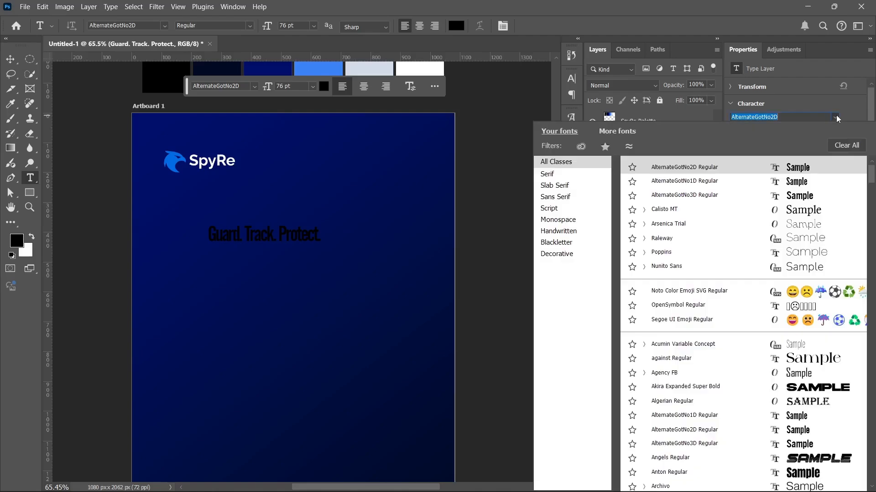
type("rale")
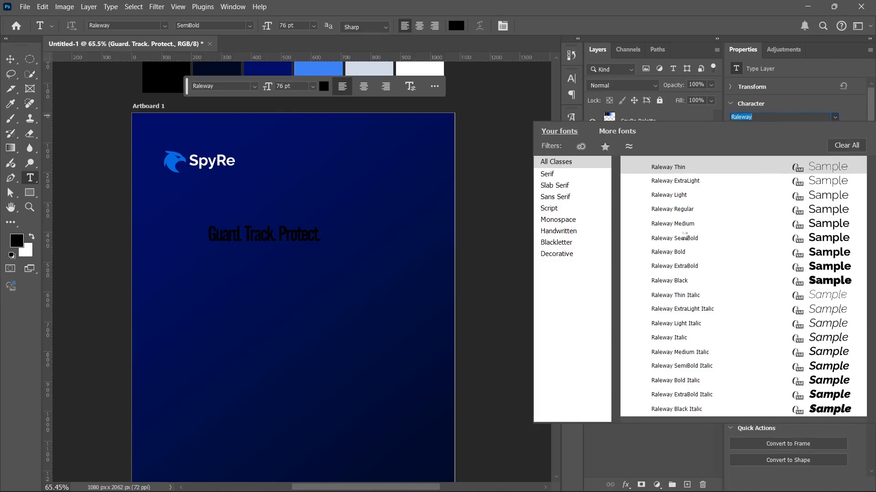
left_click(684, 238)
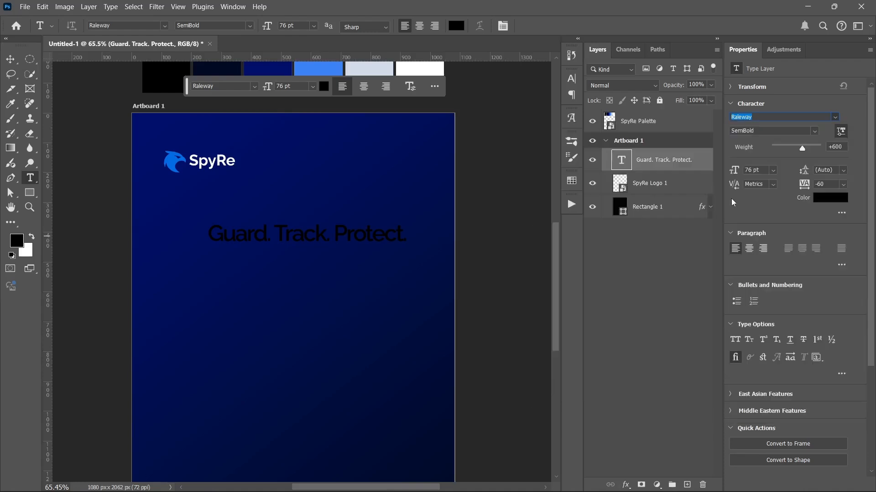
- Change the tagline's text color to white
left_click(824, 200)
left_click(823, 201)
left_click_drag(618, 246, 504, 161)
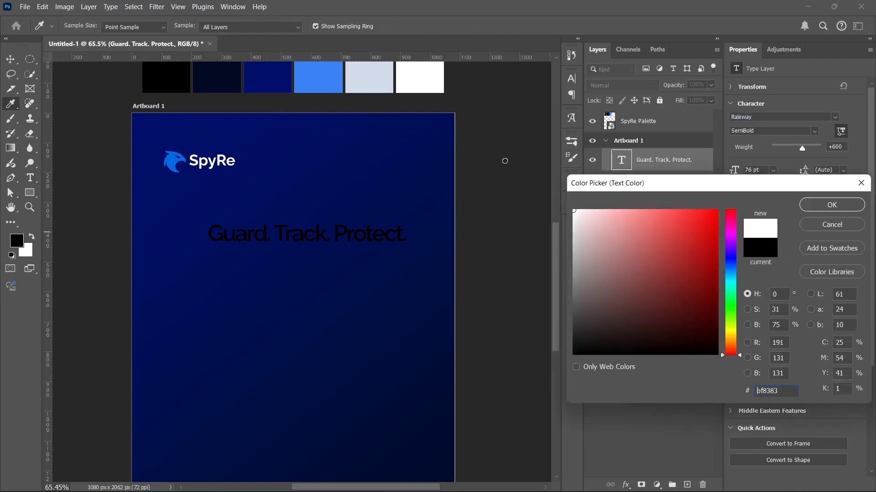
left_click(826, 205)
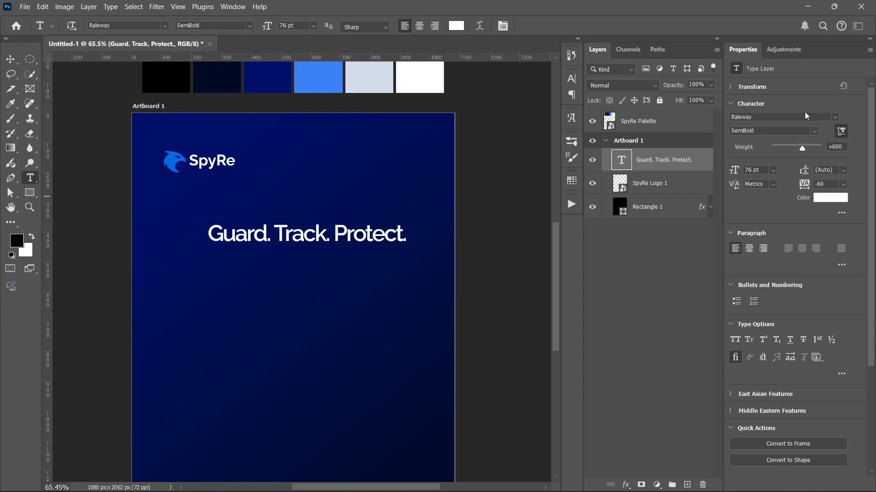
- Set the tagline's font weight to Medium and its tracking to 0
left_click(817, 132)
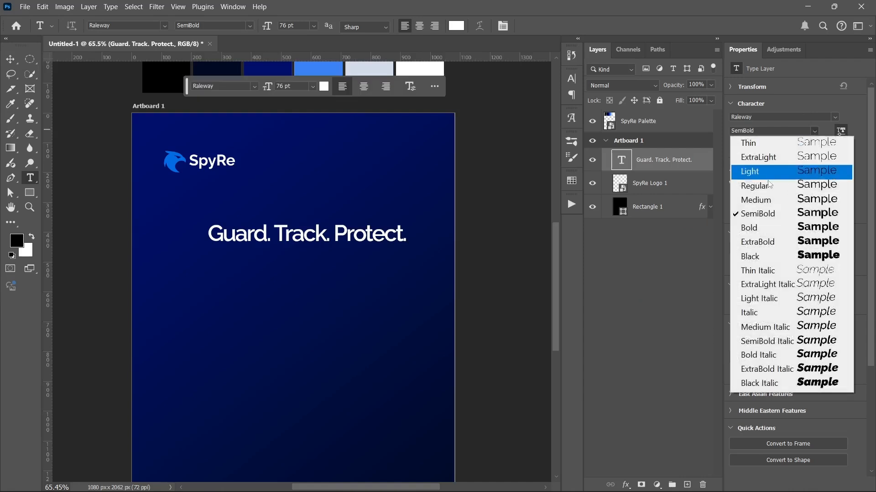
left_click(747, 201)
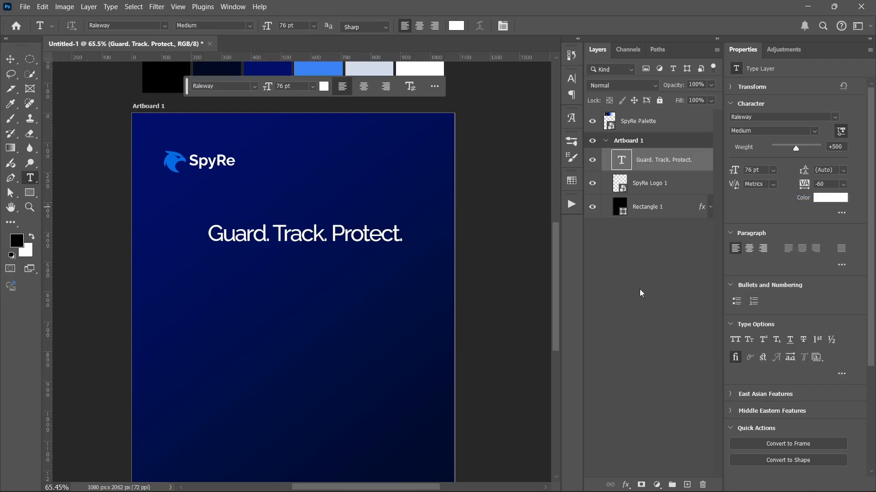
left_click(842, 185)
left_click(821, 260)
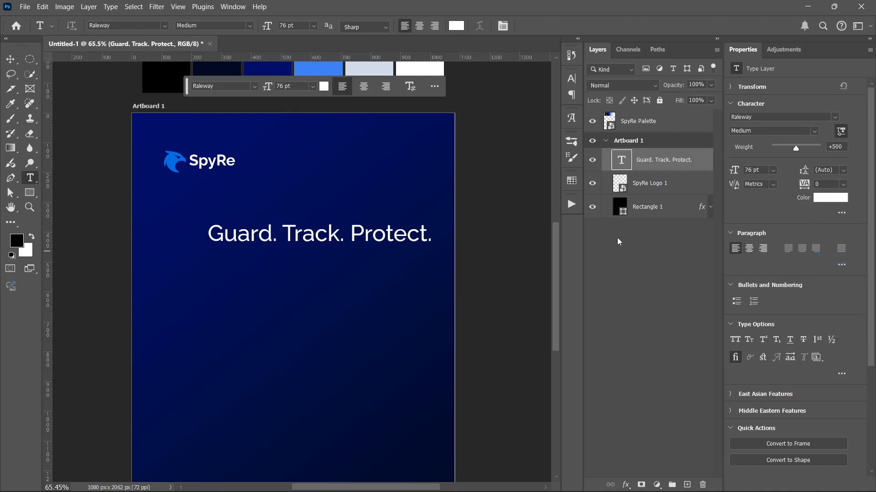
- Scale the tagline down to about 31.49 pt and place it level with the logo near the artboard's right edge
key("ctrl+t")
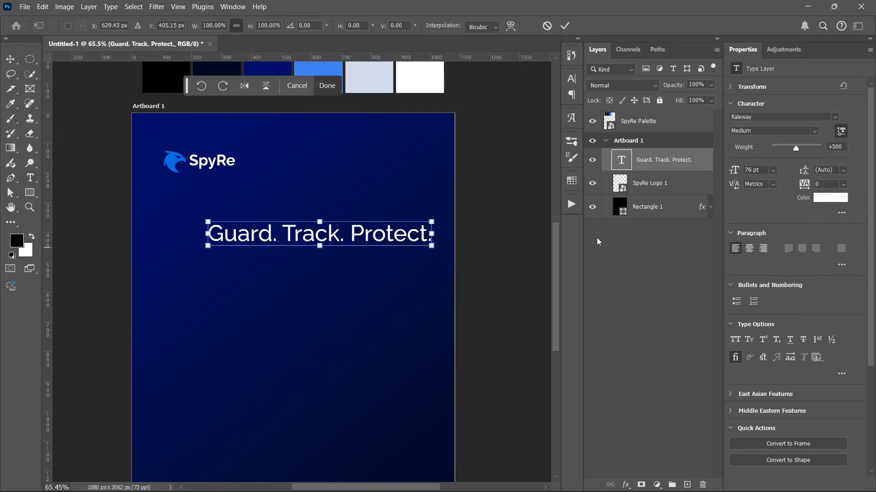
left_click_drag(205, 237, 311, 233)
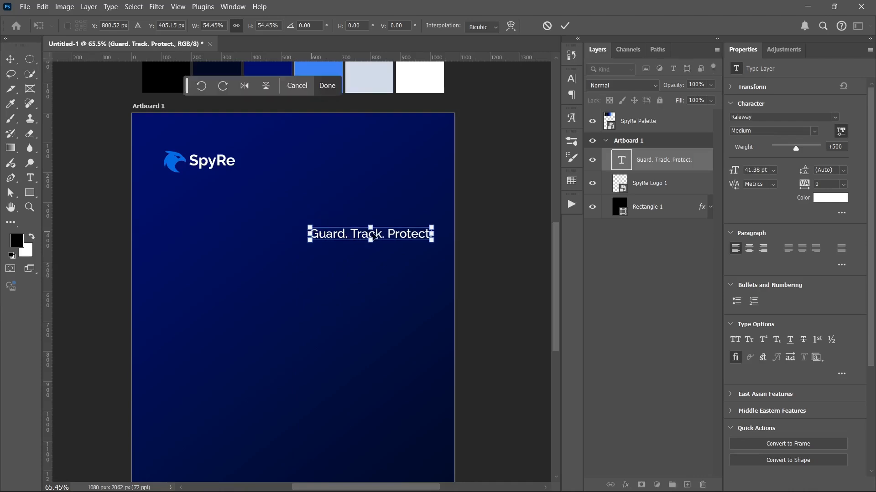
left_click_drag(373, 231, 369, 163)
key("Return")
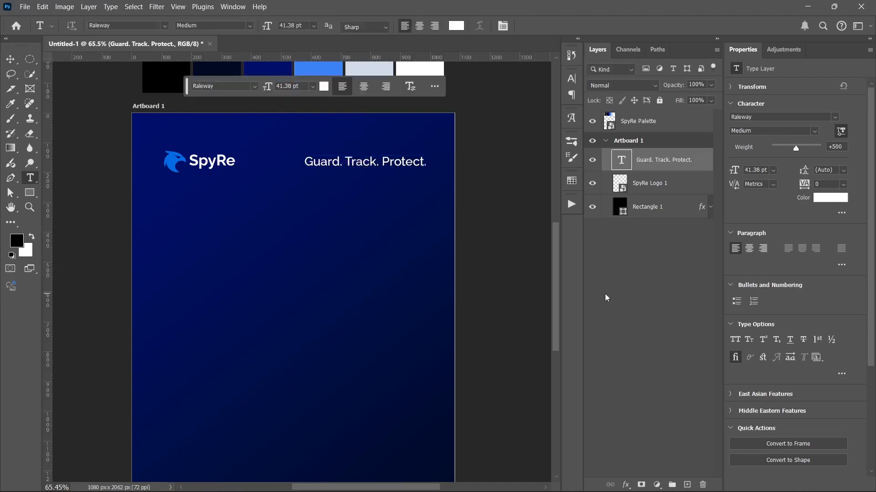
key("ctrl+t")
left_click_drag(310, 163, 336, 161)
key("Return")
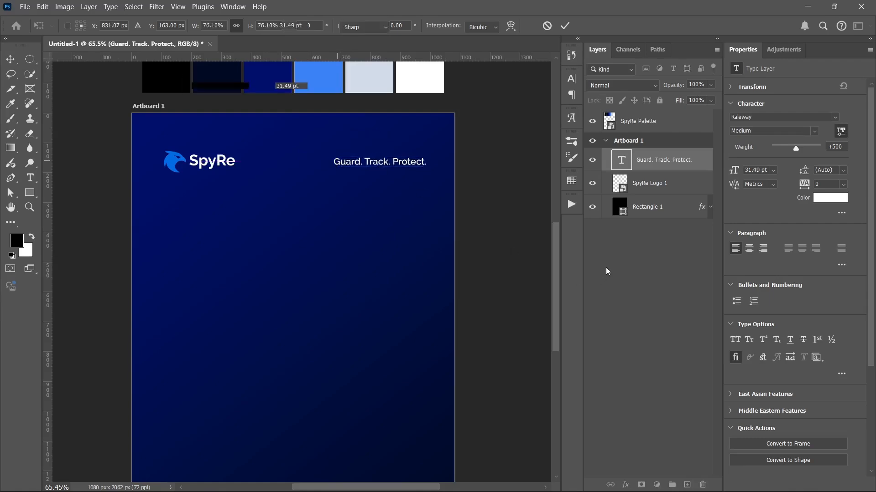
- Align the tagline's vertical center to a selection loaded from the SpyRe Logo 1 layer, and clear the selection
key("t")
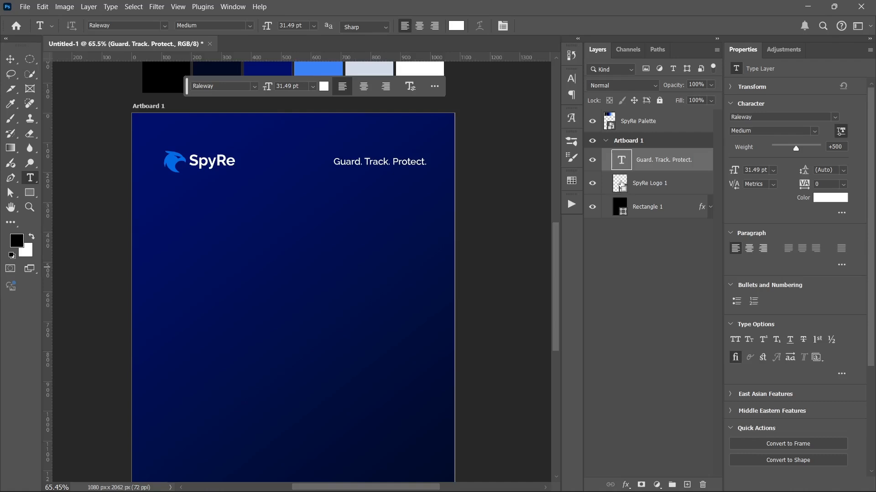
left_click(620, 184, "ctrl")
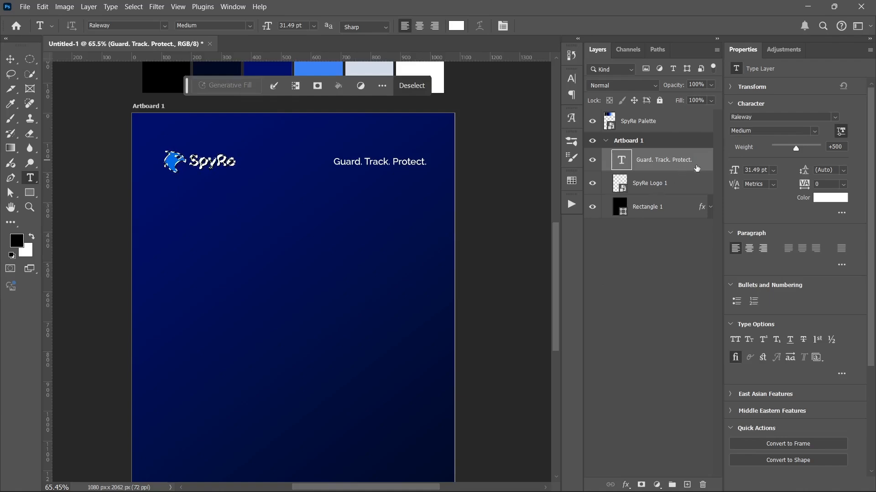
left_click(18, 61)
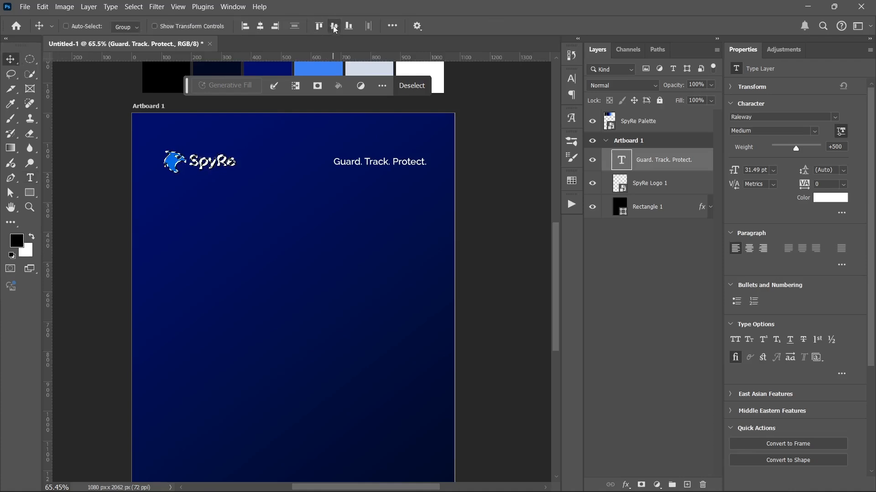
left_click(335, 27)
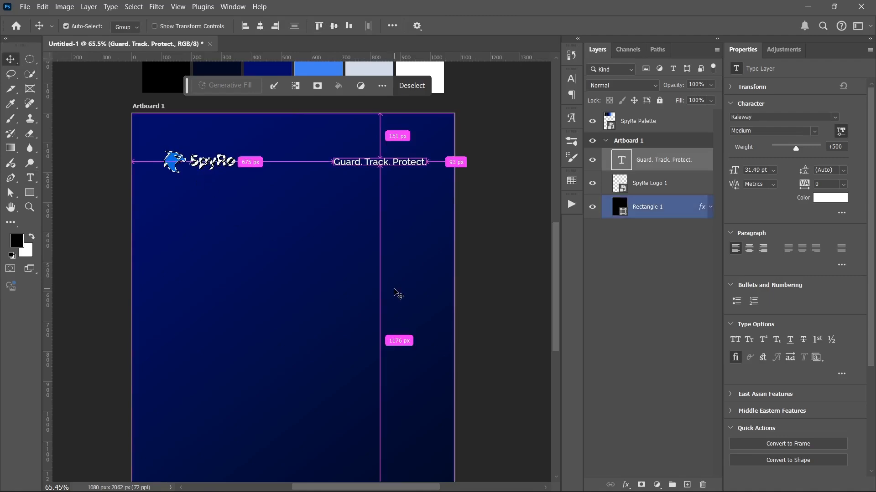
key("ctrl+d")
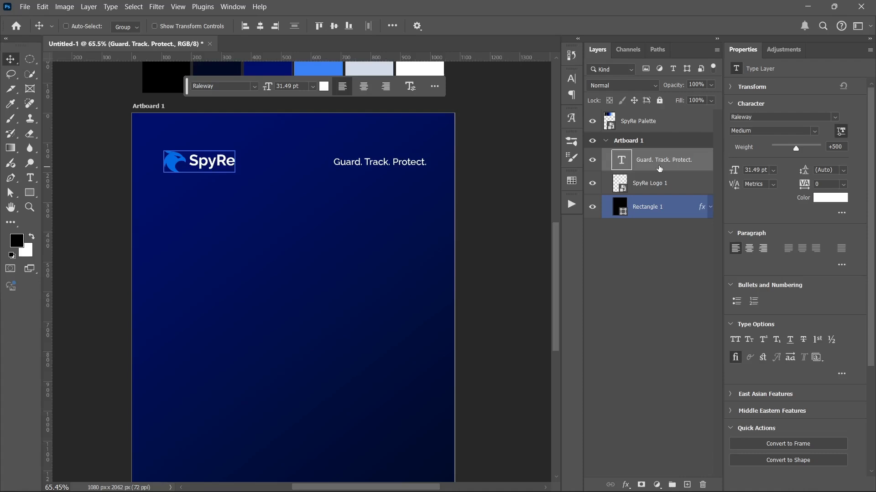
- Group the tagline and logo layers as TOP and center the group horizontally on the artboard
left_click(676, 181, "shift")
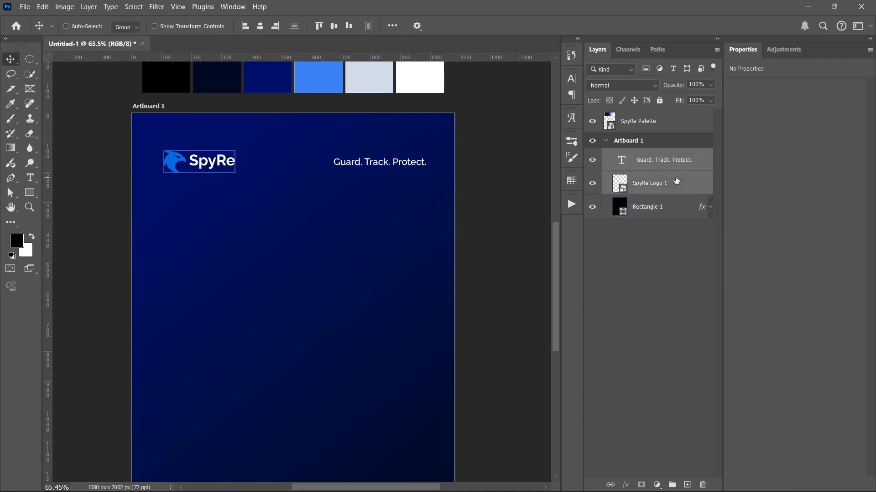
key("ctrl+g")
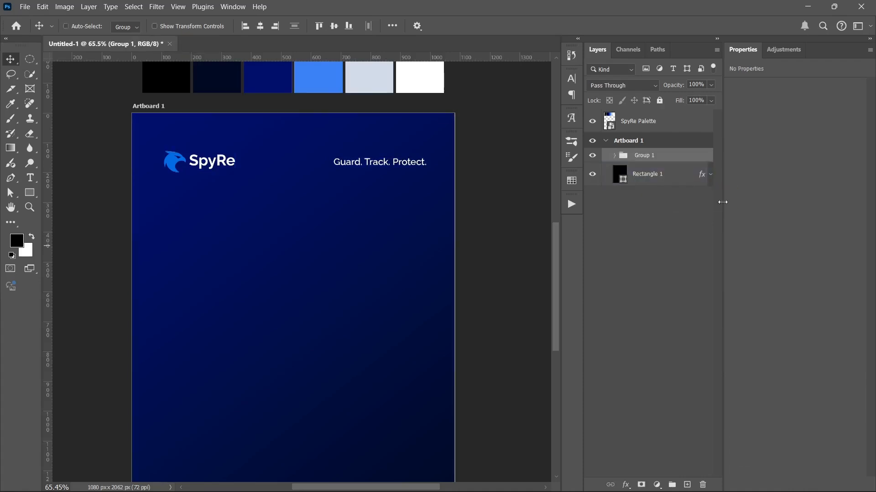
double_click(645, 156)
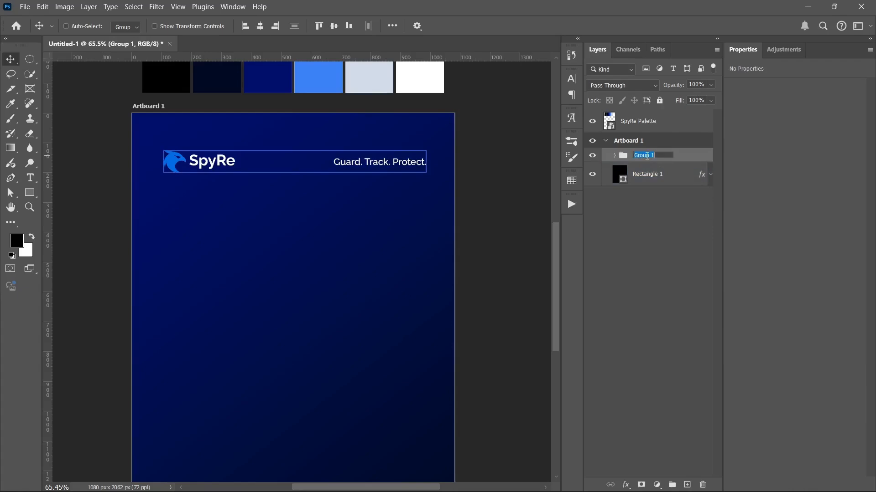
type("TOP")
key("Return")
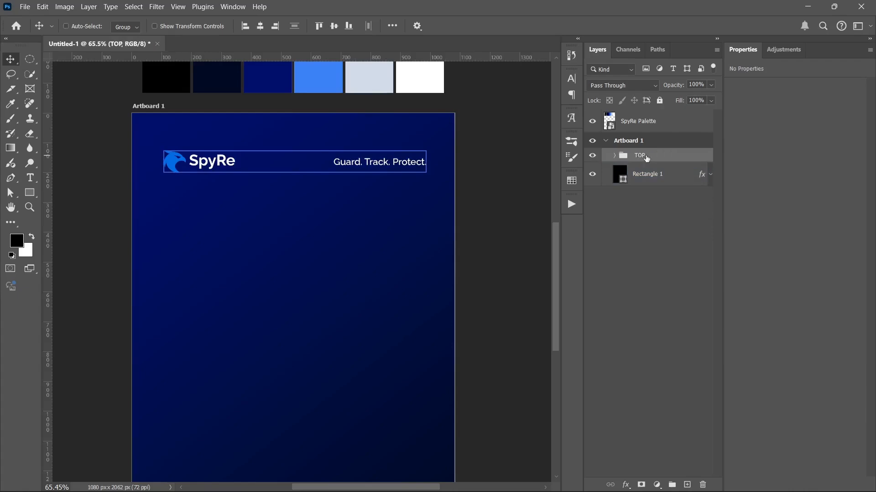
left_click(260, 26)
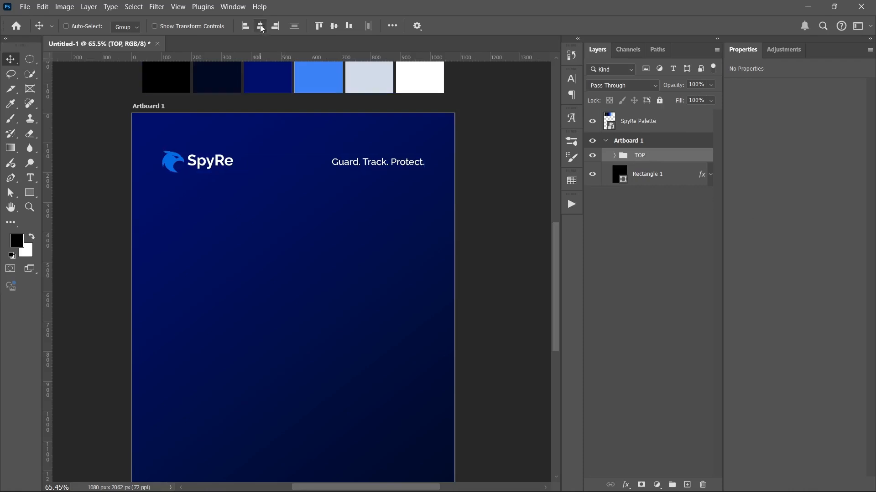
left_click(638, 273)
- Place the Whisk_dd2757ec38 image from the SpyRe Track Assets folder above Rectangle 1, scaled to about 107% to span the artboard's width
scroll(147, 220, "down", 2)
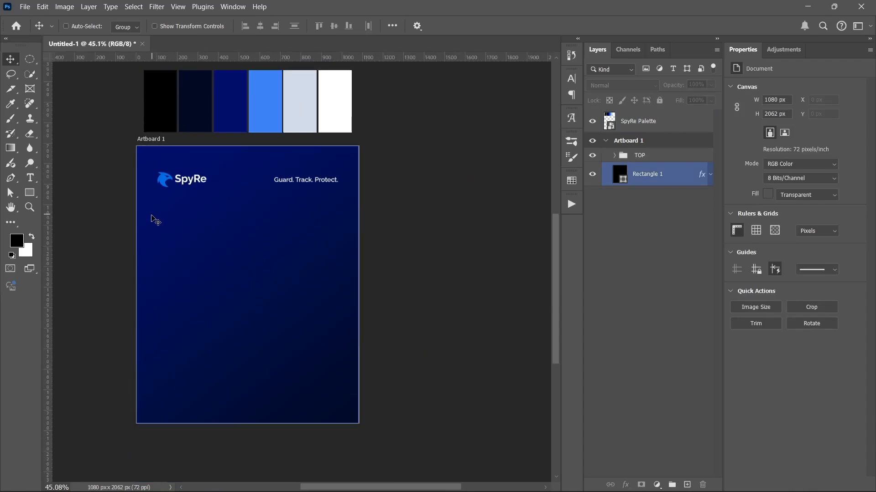
left_click_drag(145, 236, 211, 209)
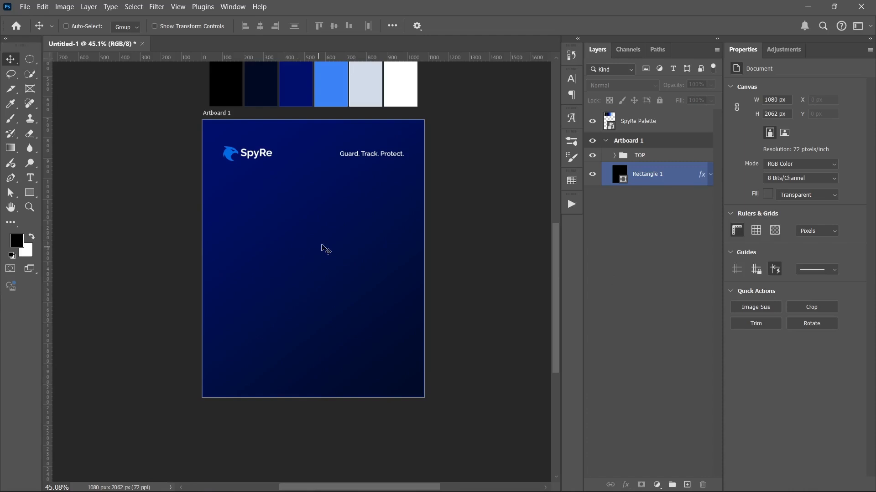
left_click(673, 184)
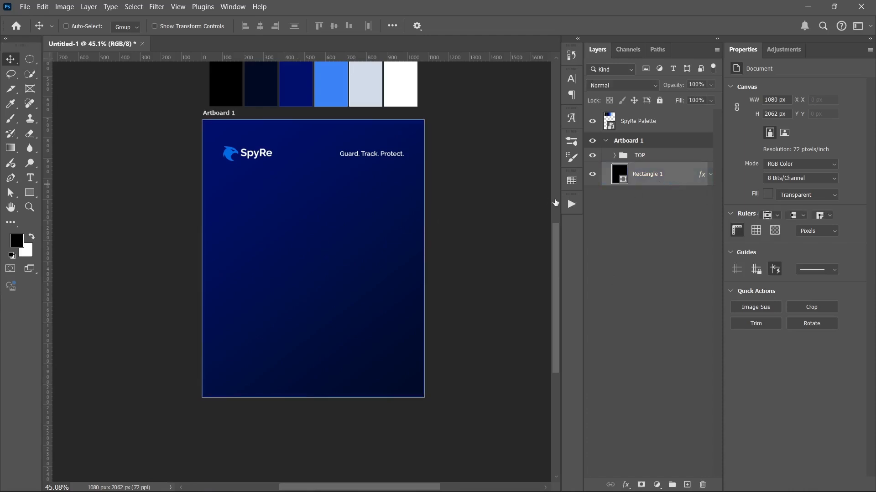
left_click(393, 461)
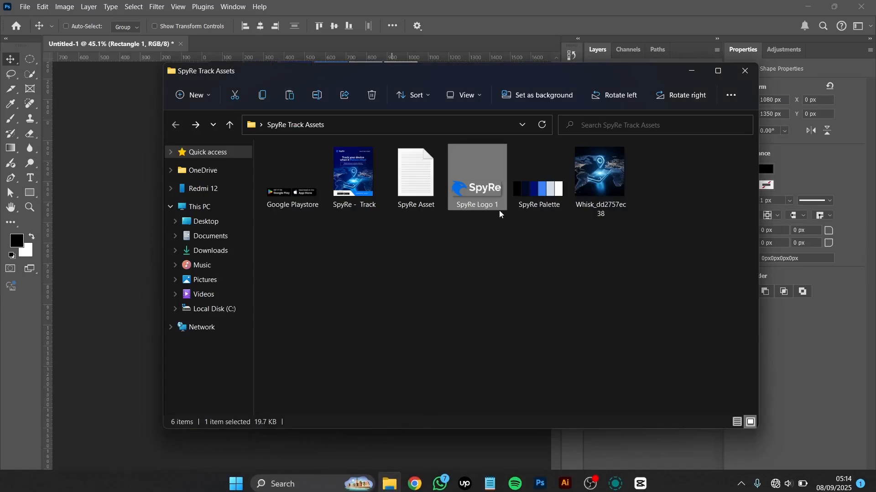
left_click(602, 208)
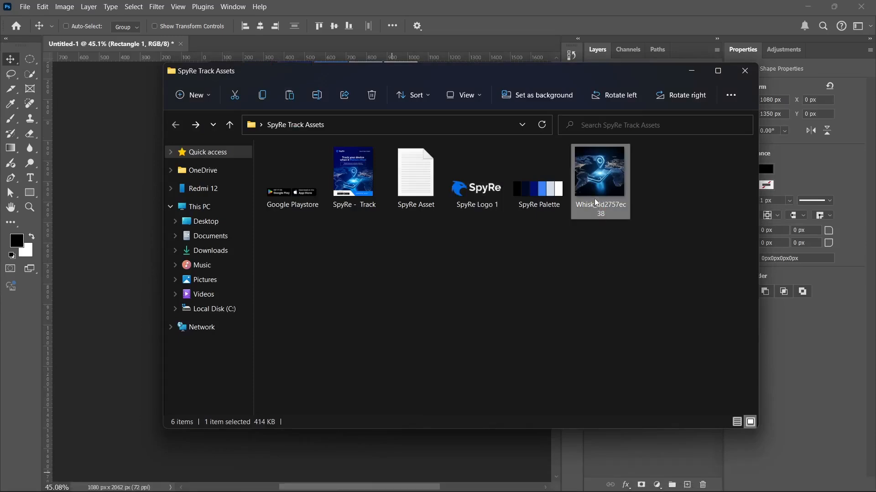
left_click_drag(595, 186, 313, 257)
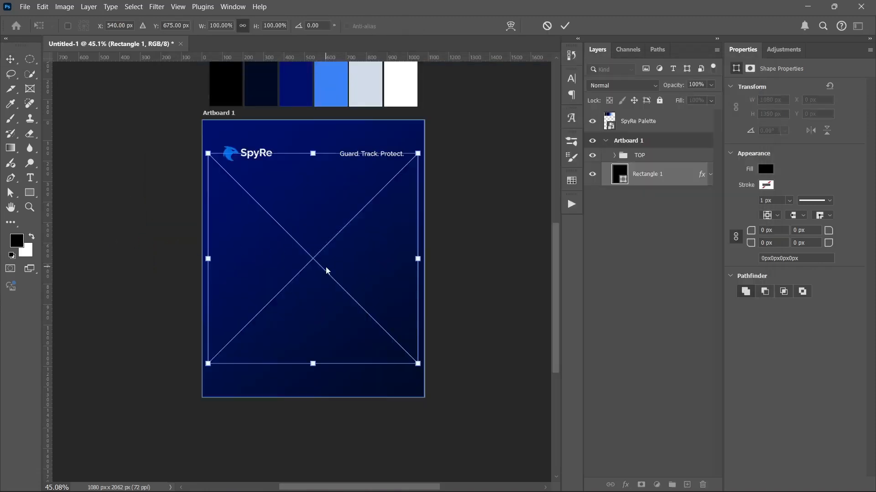
left_click_drag(313, 365, 313, 381)
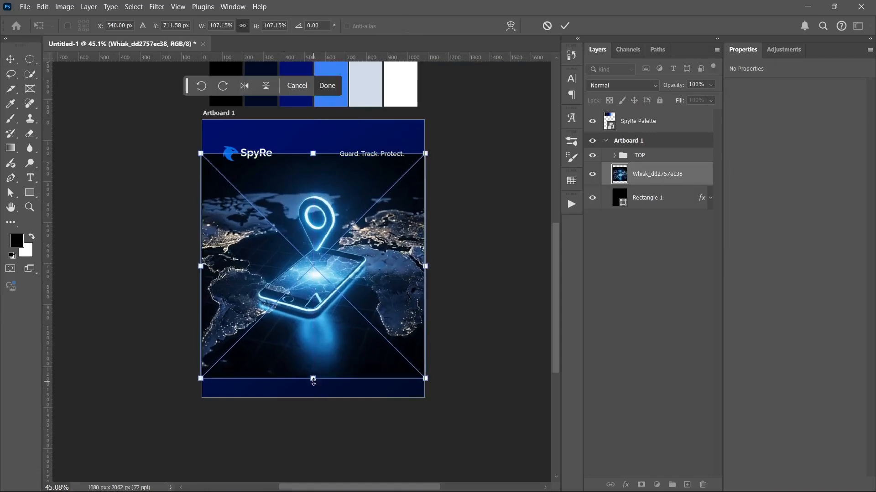
key("Return")
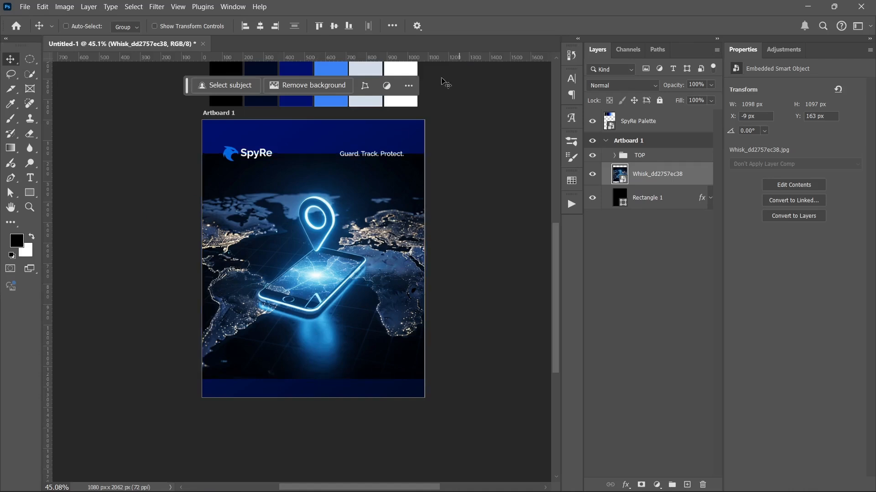
- Align the phone image to the artboard's bottom edge and hide its layer
left_click(349, 26)
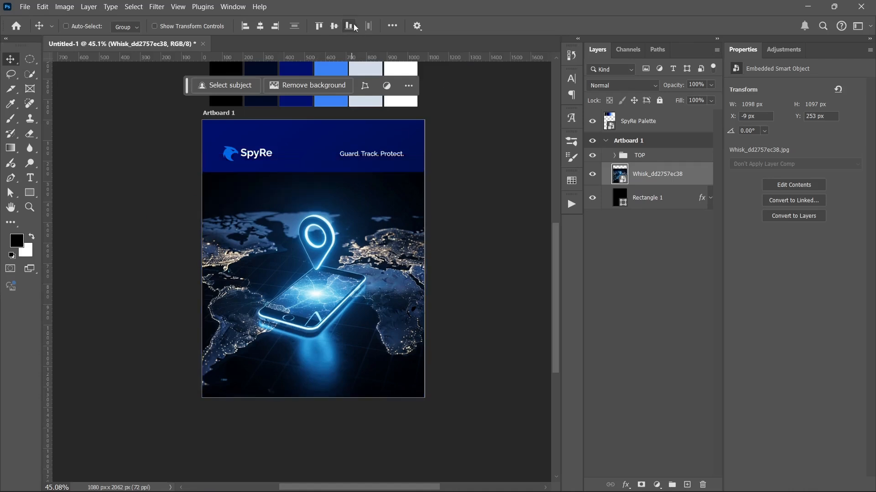
left_click(652, 288)
left_click(593, 174)
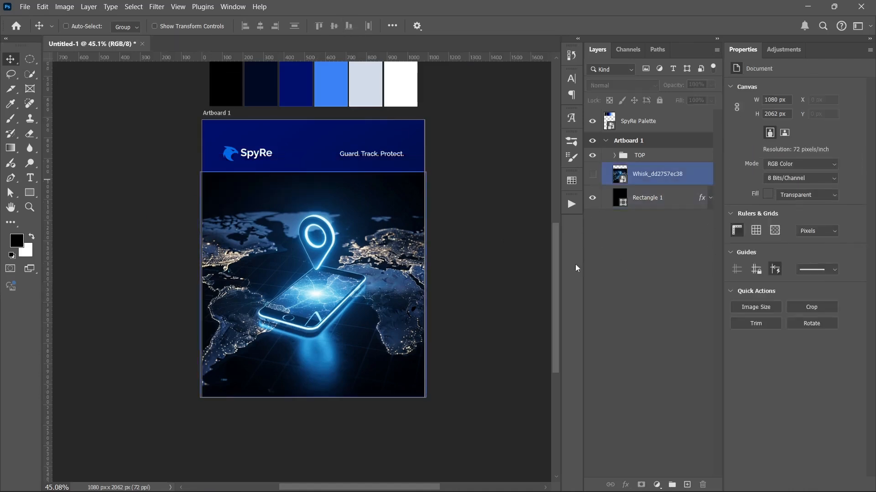
- Create a paragraph text box below the logo and fill it with "Track What Matters Most" copied from SpyRe Asset.txt in Notepad
scroll(286, 318, "up", 1)
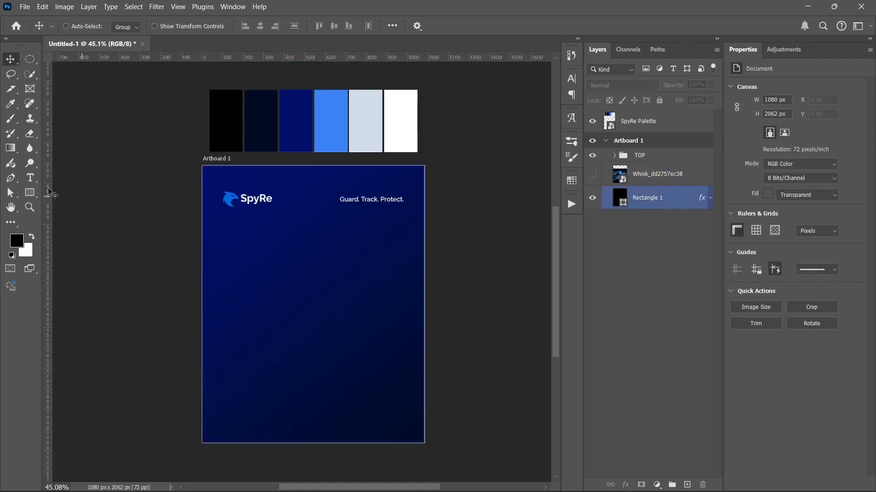
left_click(30, 178)
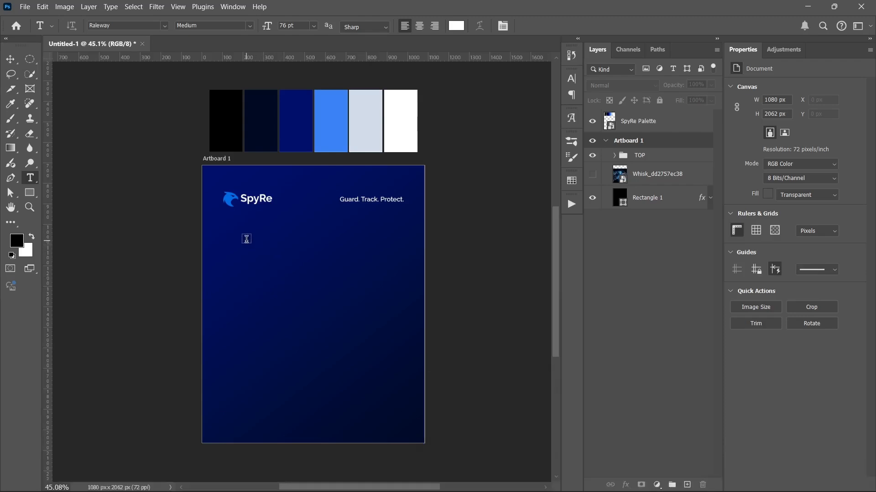
left_click_drag(247, 243, 387, 291)
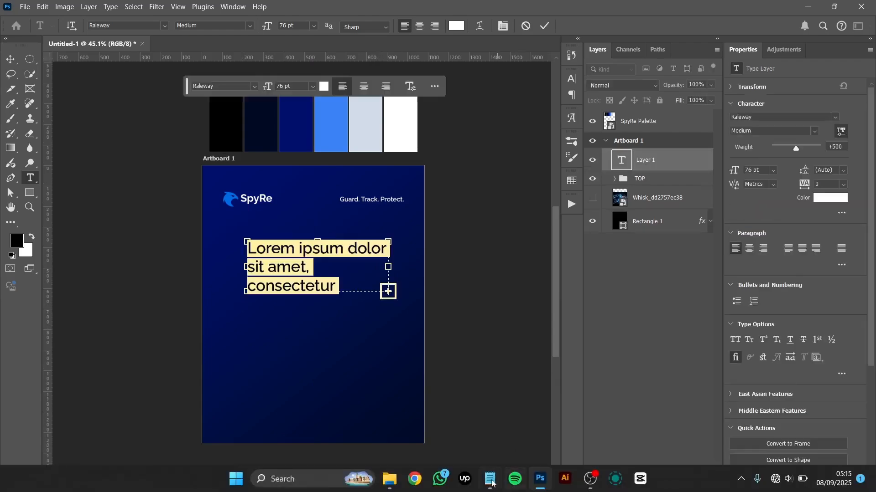
left_click(488, 480)
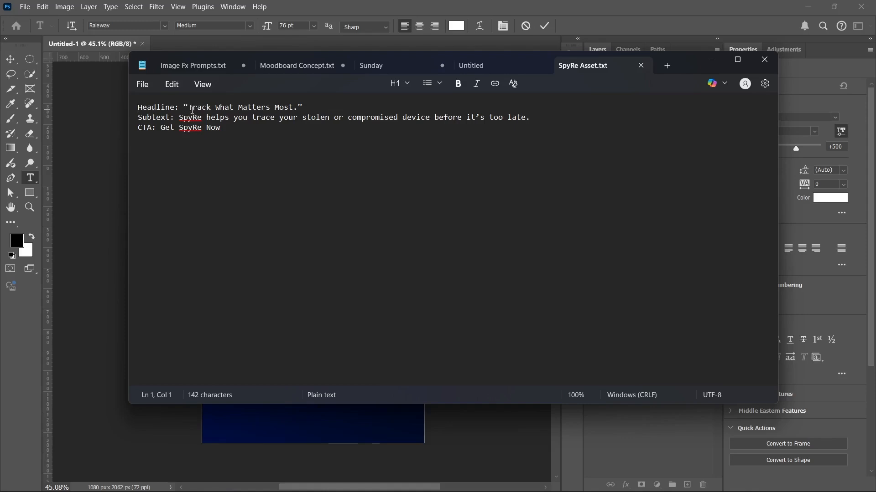
mouse_move(188, 108)
left_mouse_down()
mouse_move(290, 108)
mouse_move(189, 105)
left_mouse_up()
right_click(191, 108)
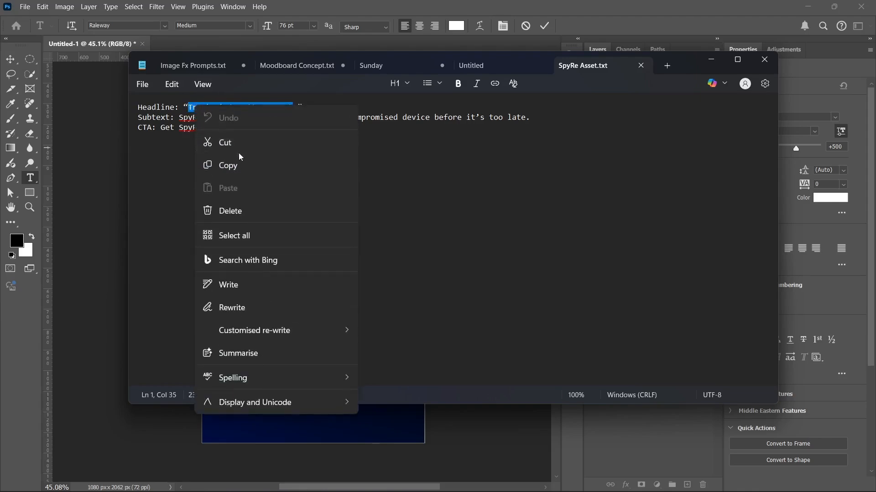
left_click(240, 166)
left_click(716, 62)
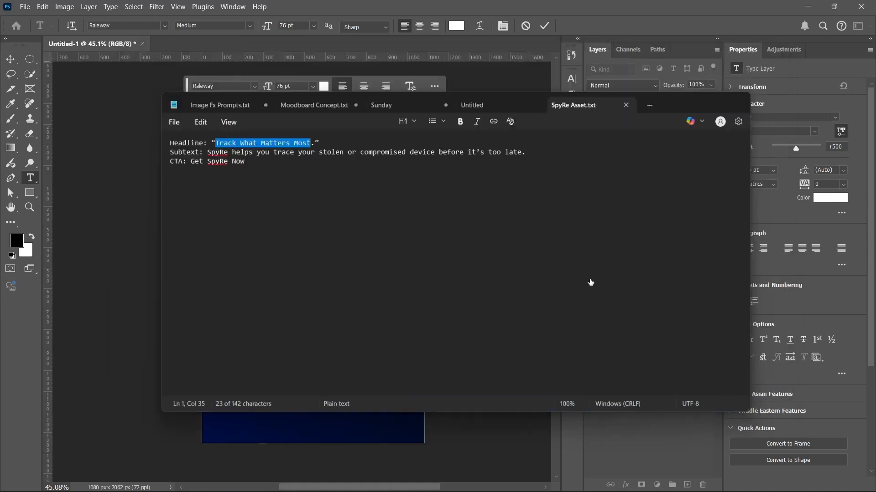
key("ctrl+v")
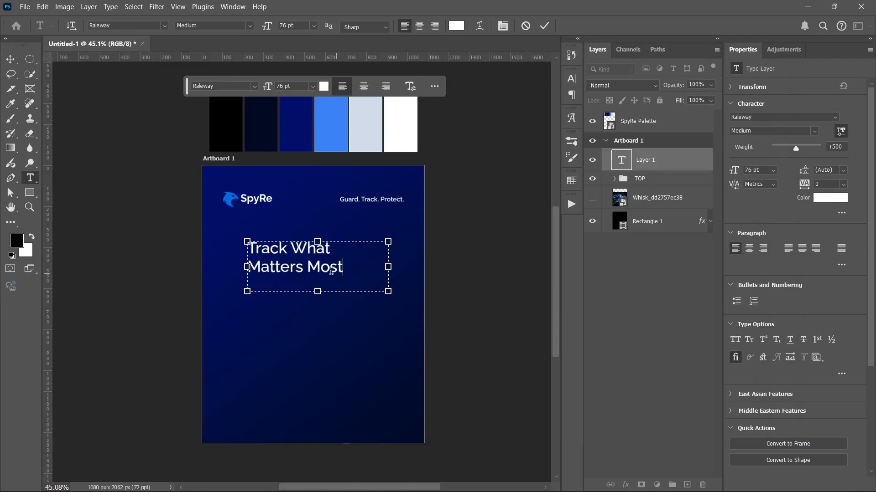
- Replace "What" in the headline with "your device when it" so it reads "Track your device when it Matters Most"
left_click_drag(294, 248, 337, 248)
type("your")
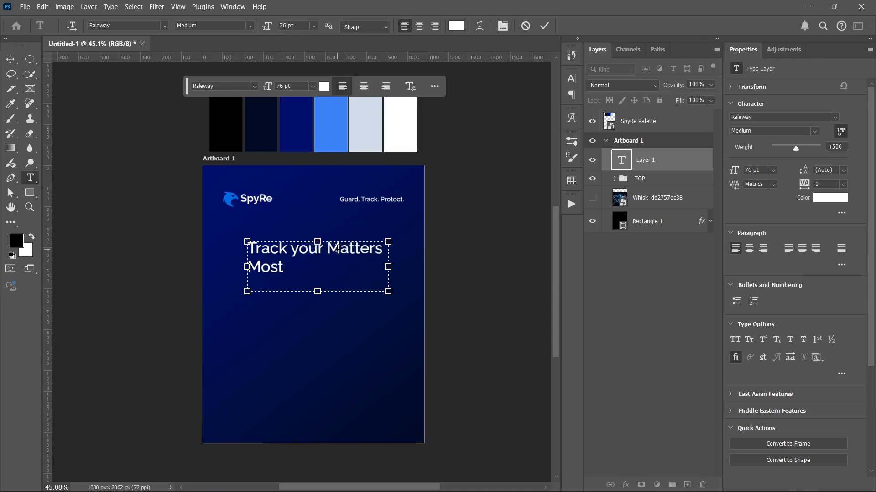
type(" devic")
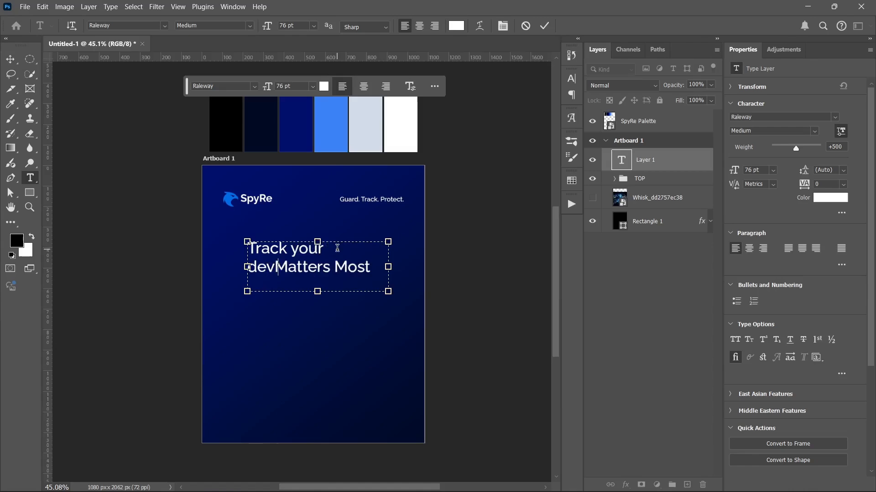
type("e ")
type("when ")
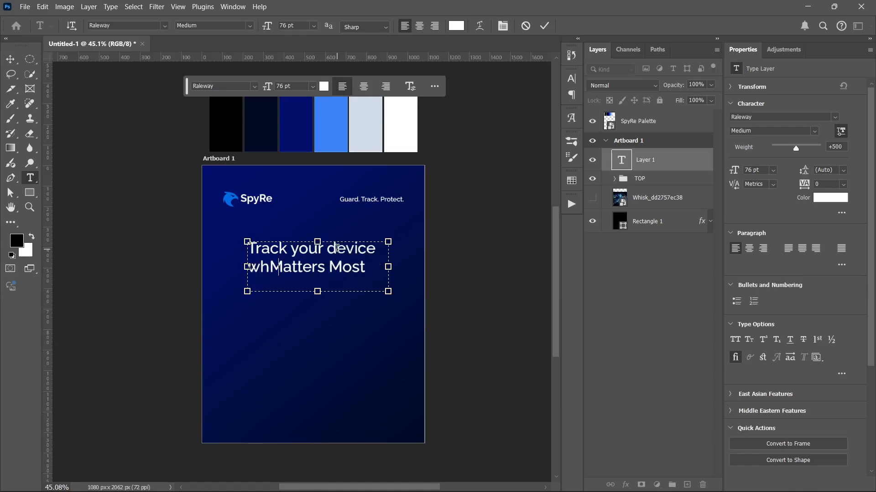
type("it")
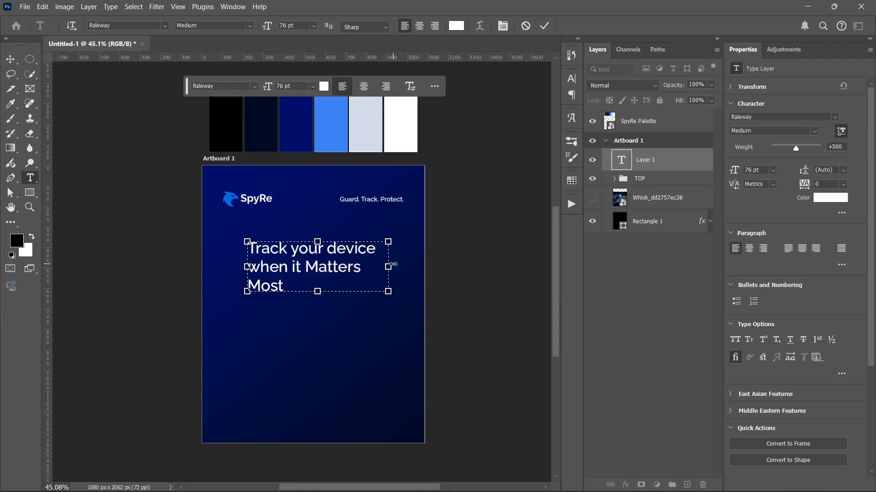
- Widen the headline's text box so it wraps onto two lines, and centre the headline text on the artboard
left_click_drag(403, 265, 403, 264)
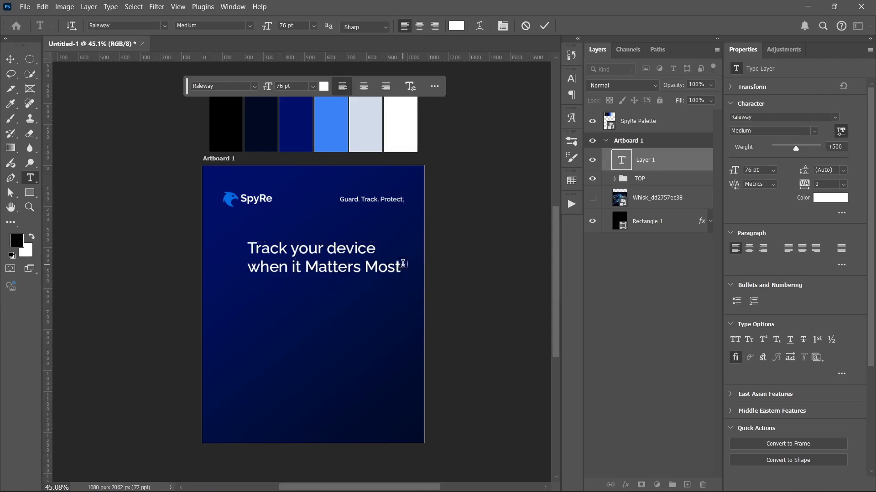
key("ctrl+Return")
key("v")
key("t")
left_click(749, 248)
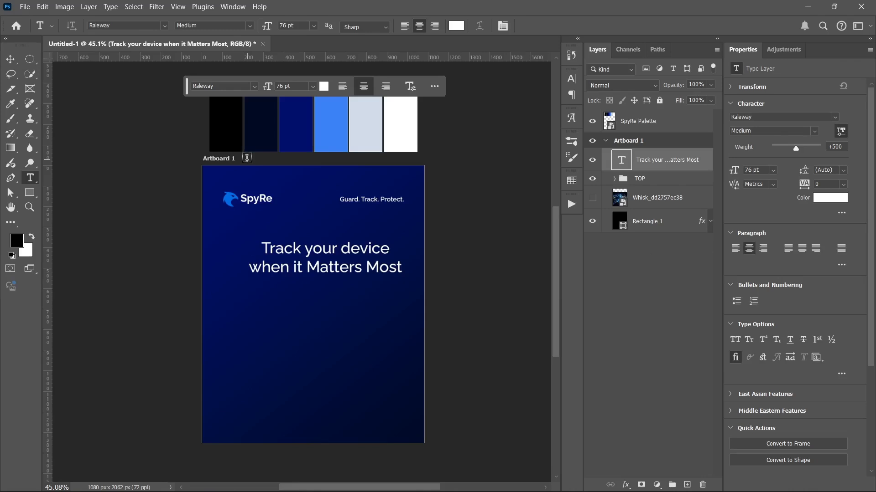
key("v")
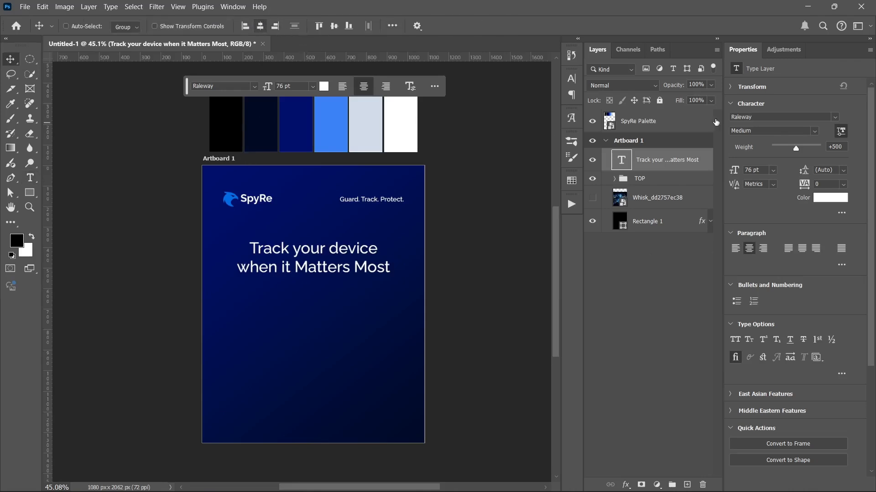
- Try ExtraBold and SemiBold for the headline's font style and settle on Bold
left_click(814, 132)
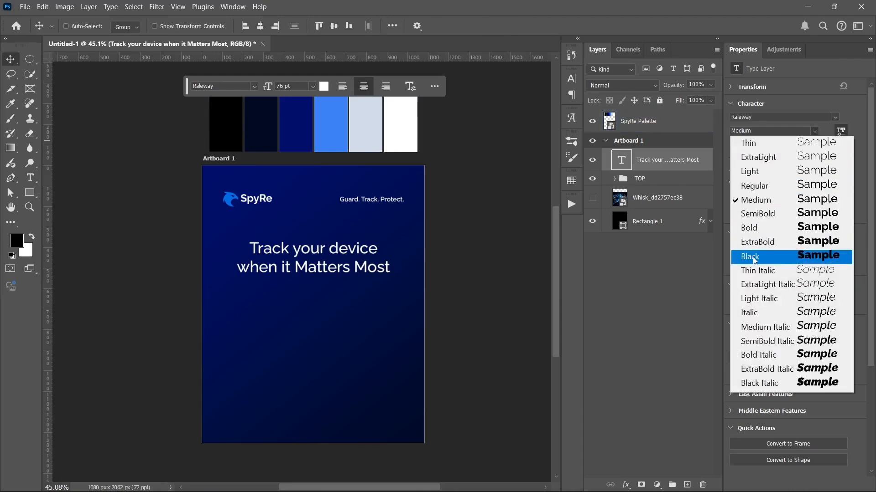
left_click(777, 241)
left_click(814, 132)
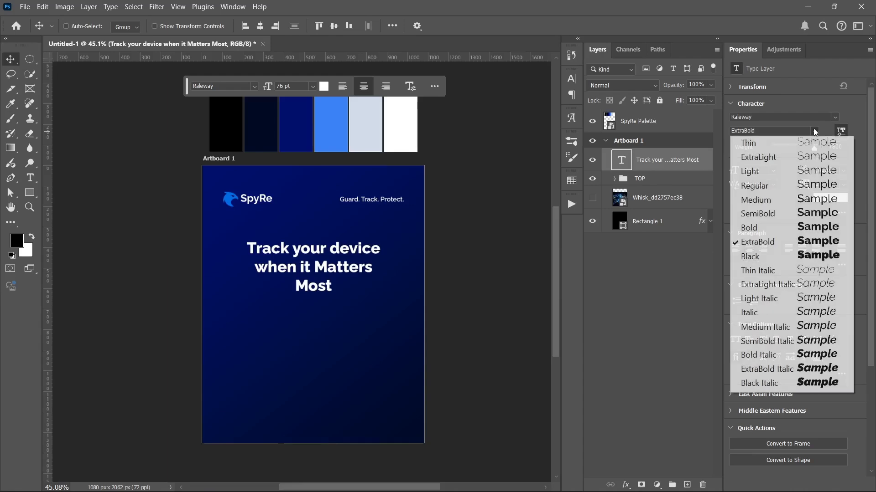
left_click(784, 213)
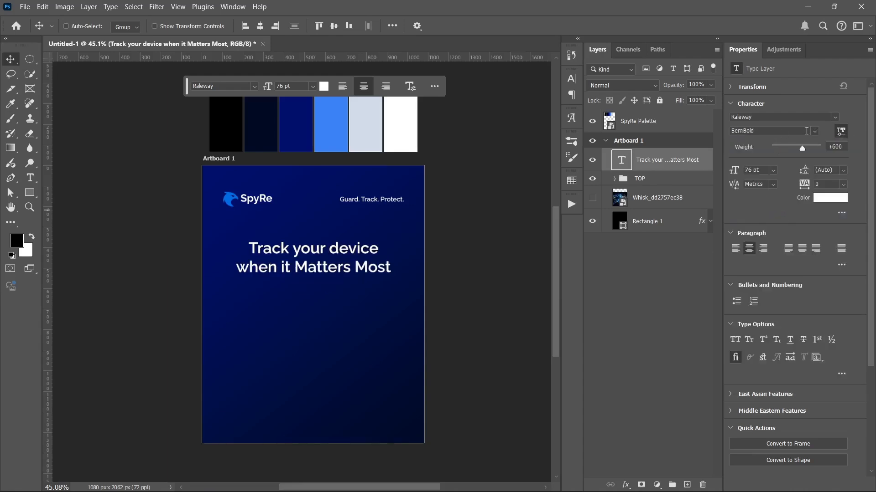
left_click(813, 131)
left_click(781, 224)
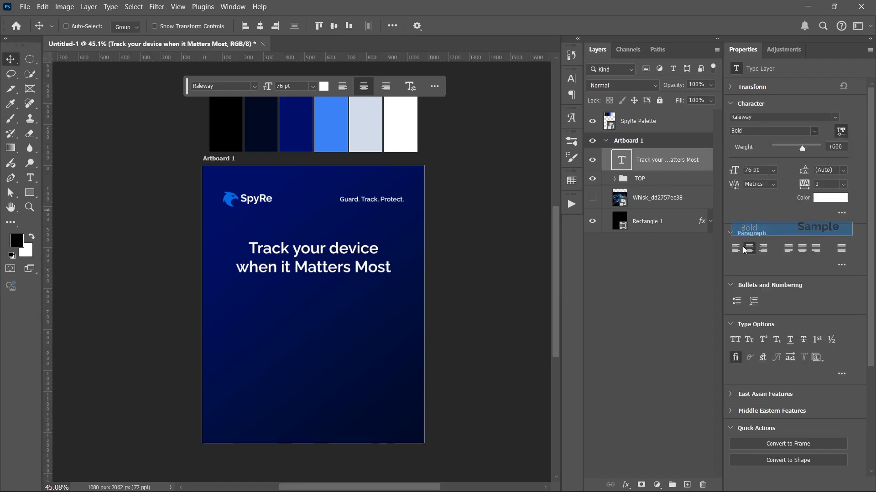
- Widen the headline's text box to fit the bold text on two lines, and realign it to the artboard's horizontal centre
double_click(301, 261)
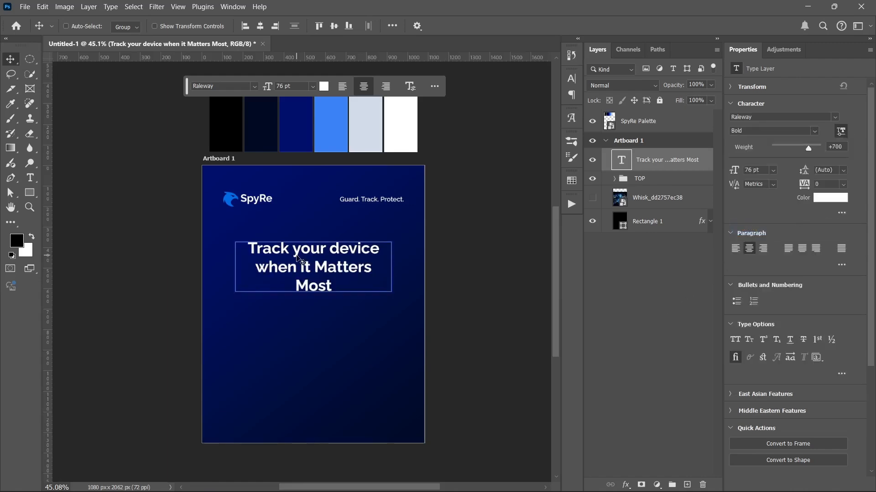
left_click(356, 265)
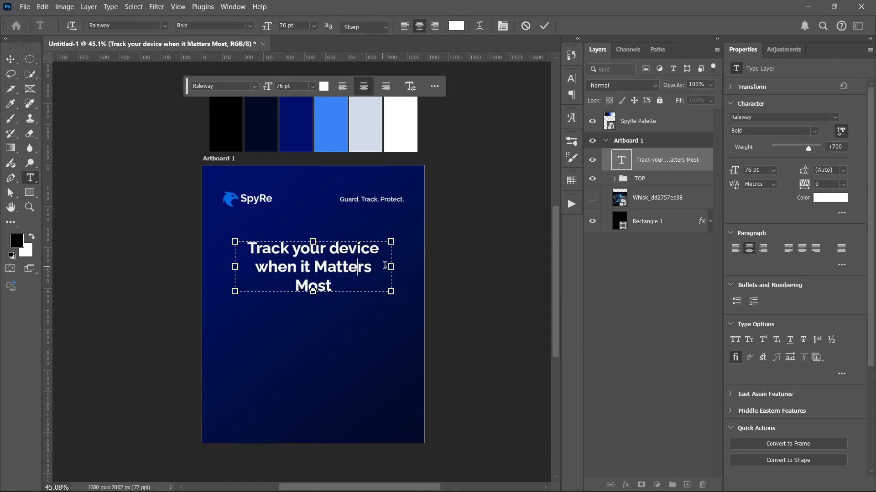
left_click_drag(398, 268, 401, 268)
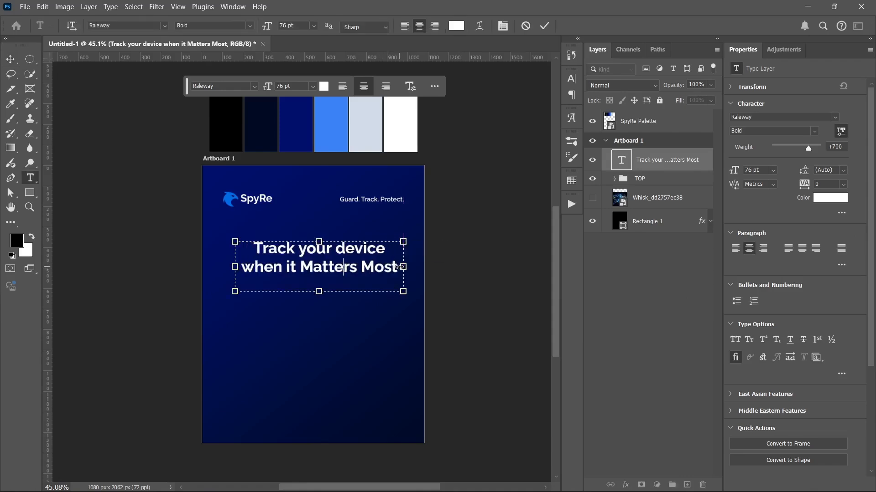
key("Escape")
key("v")
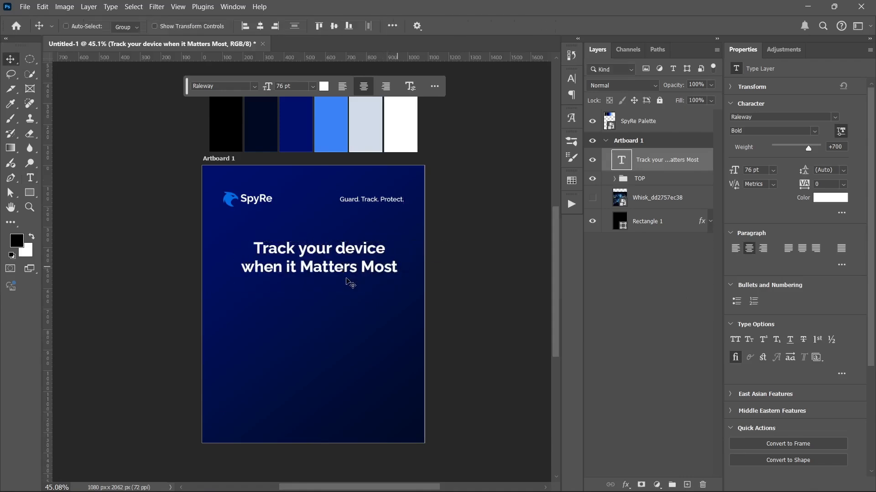
left_click(260, 27)
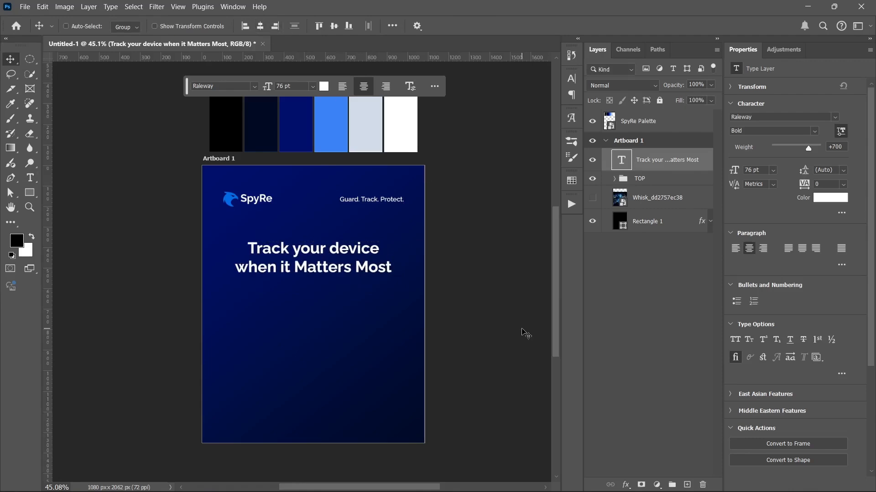
- Move the headline up about 30 px, closer to the logo and tagline row
key("shift+Up")
key("shift+Up")
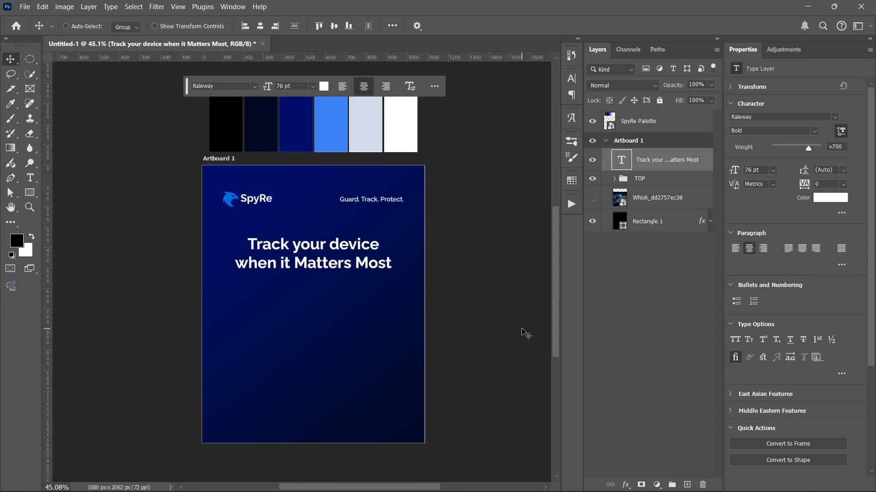
key("shift+Up")
left_click(212, 331, "ctrl")
- Color the words "Matters Most" in the headline with the palette's bright blue, 3b82f6
scroll(326, 275, "up", 2)
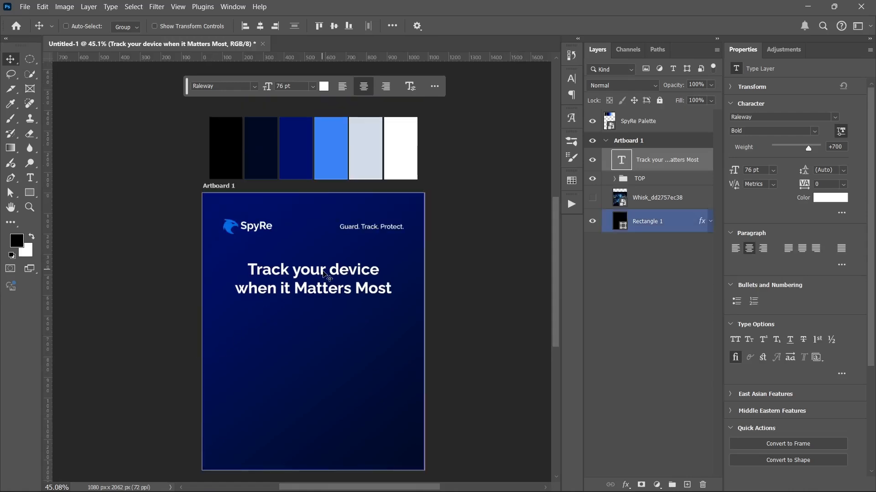
double_click(297, 288)
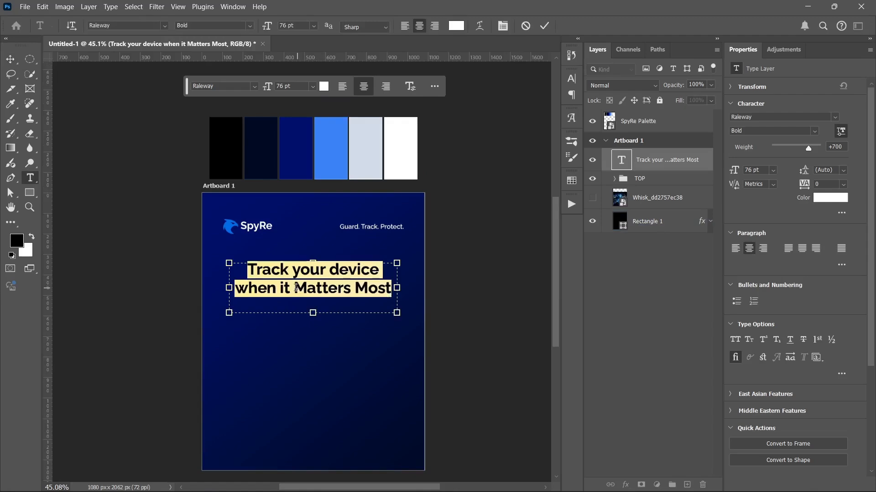
left_click_drag(297, 288, 413, 288)
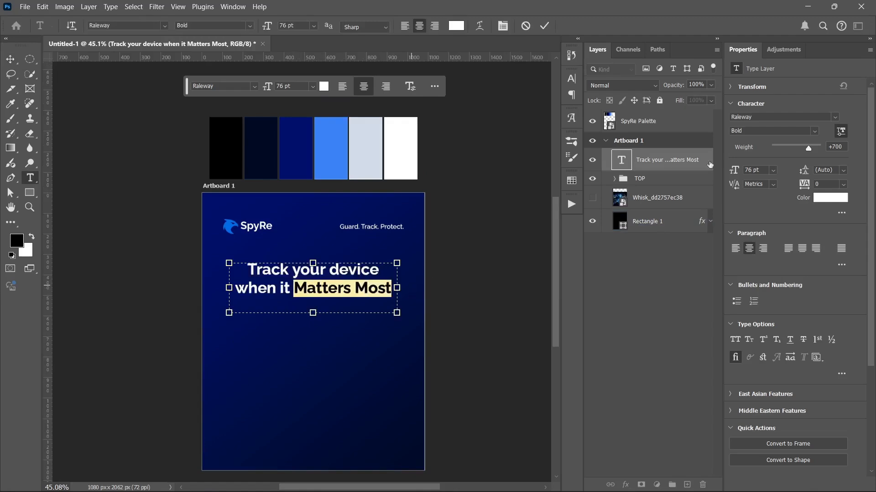
left_click(827, 201)
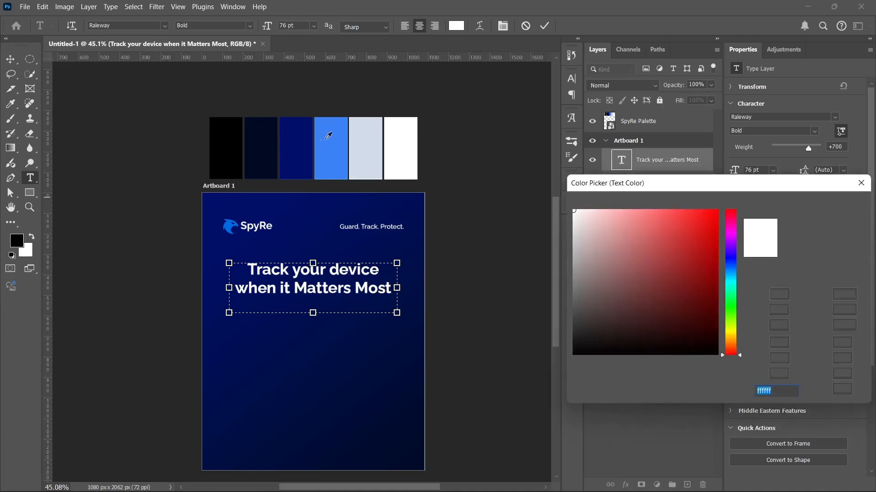
left_click(329, 135)
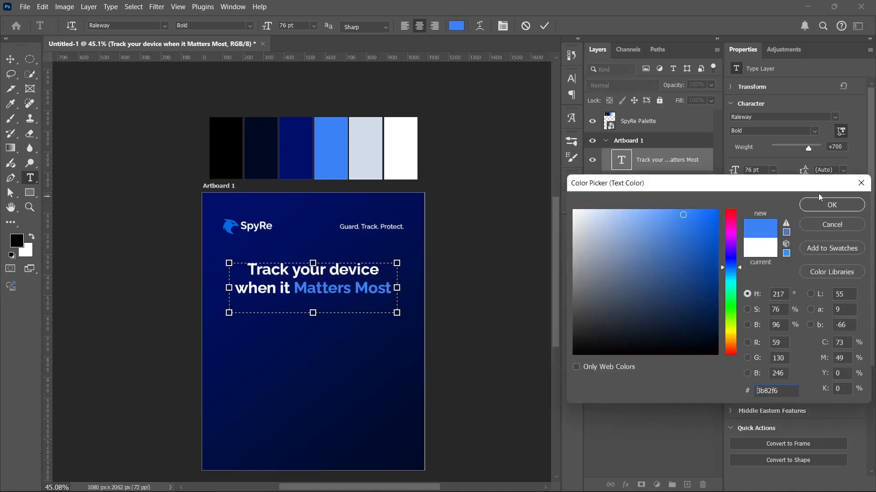
left_click(829, 206)
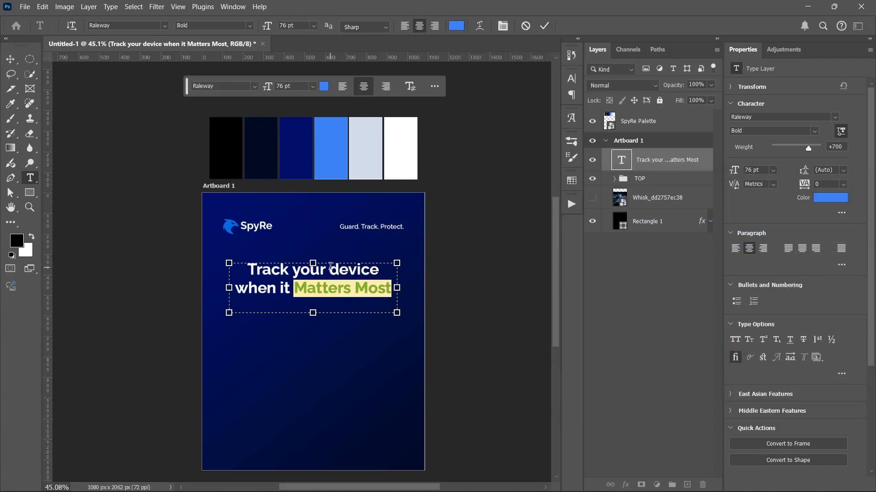
left_click(545, 25)
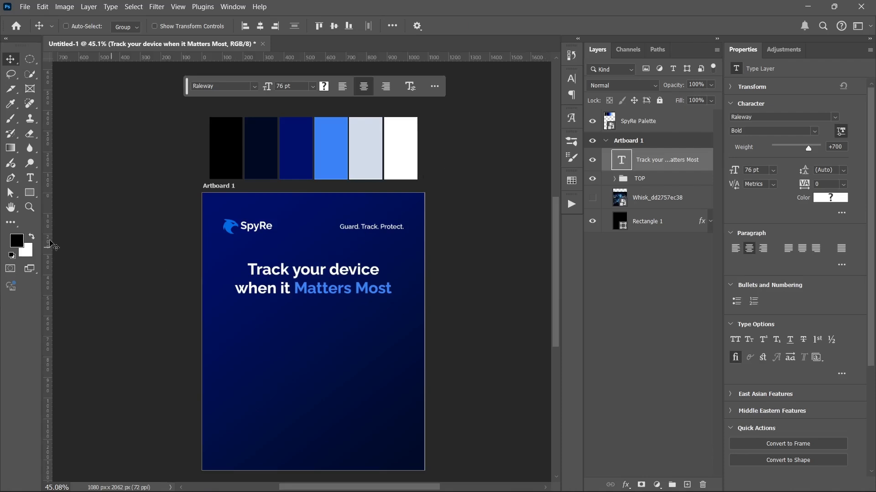
- Create a paragraph text box below the headline and fill it with the "SpyRe helps you trace…" subtext copied from SpyRe Asset.txt in Notepad
left_click(25, 184)
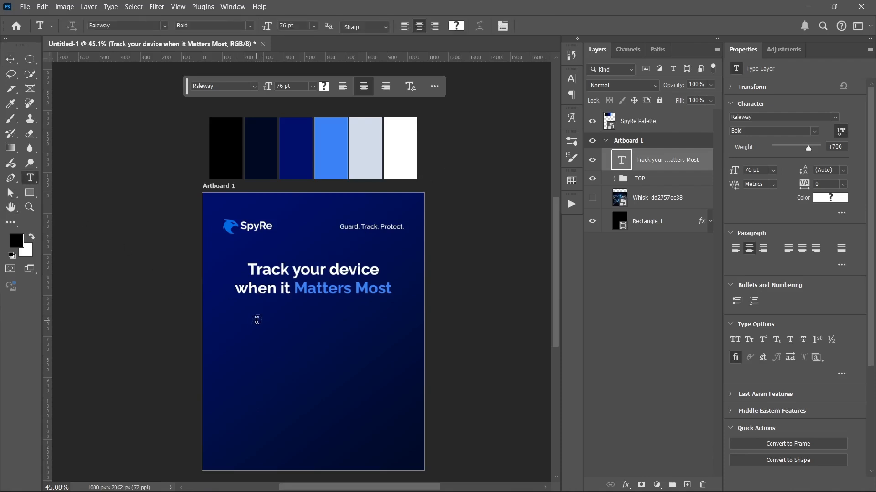
left_click_drag(242, 313, 383, 343)
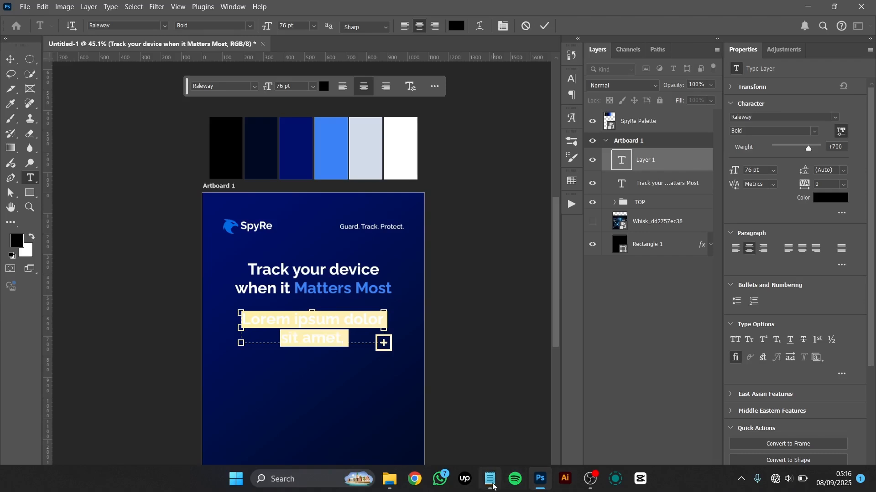
left_click(490, 480)
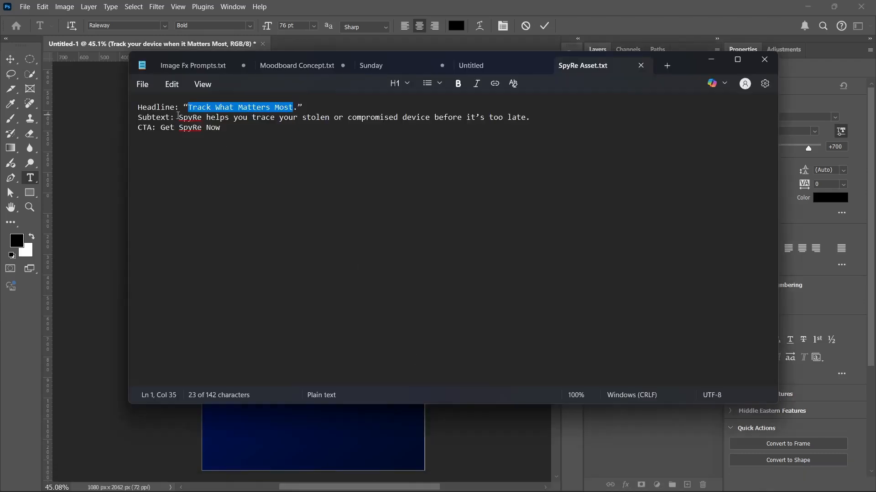
left_click_drag(180, 117, 534, 119)
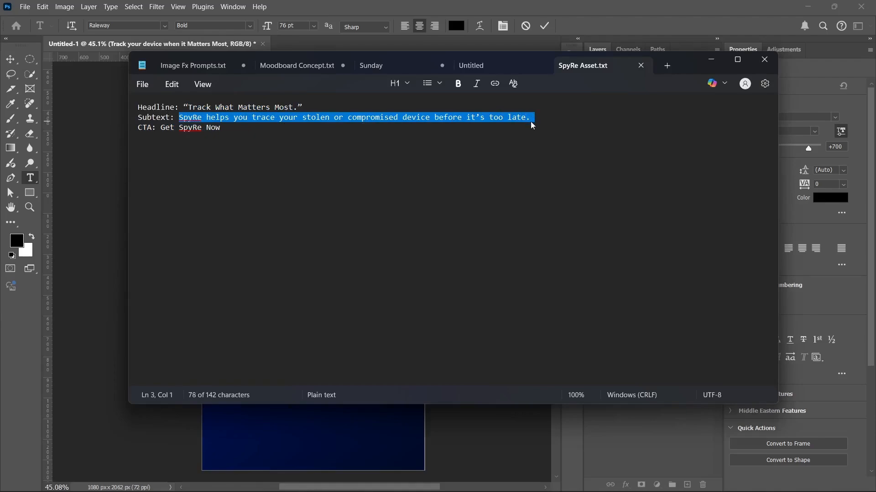
left_click(711, 59)
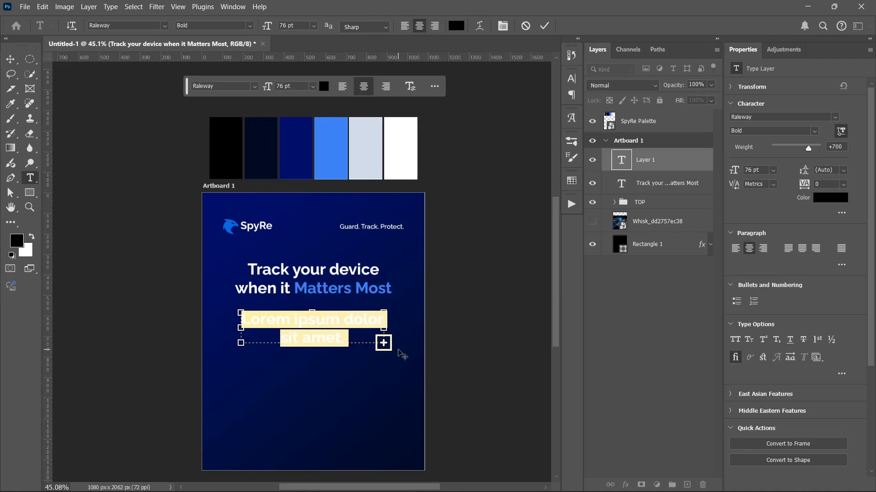
key("ctrl+v")
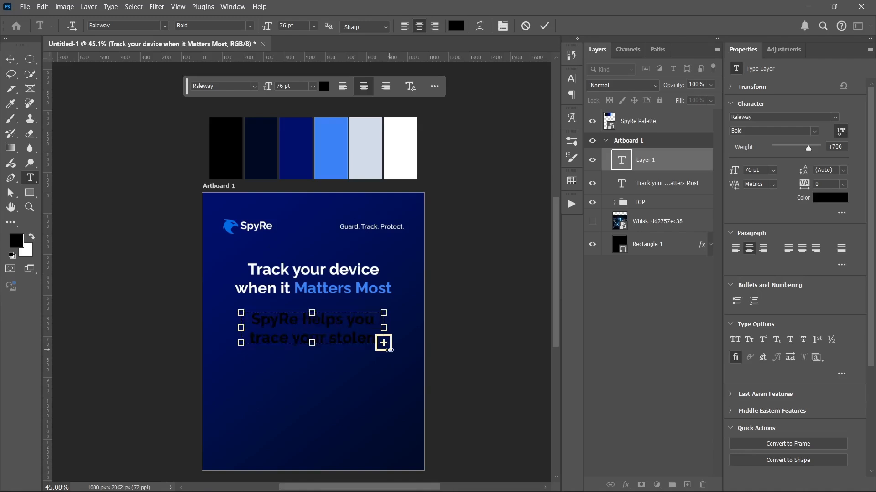
key("ctrl+Return")
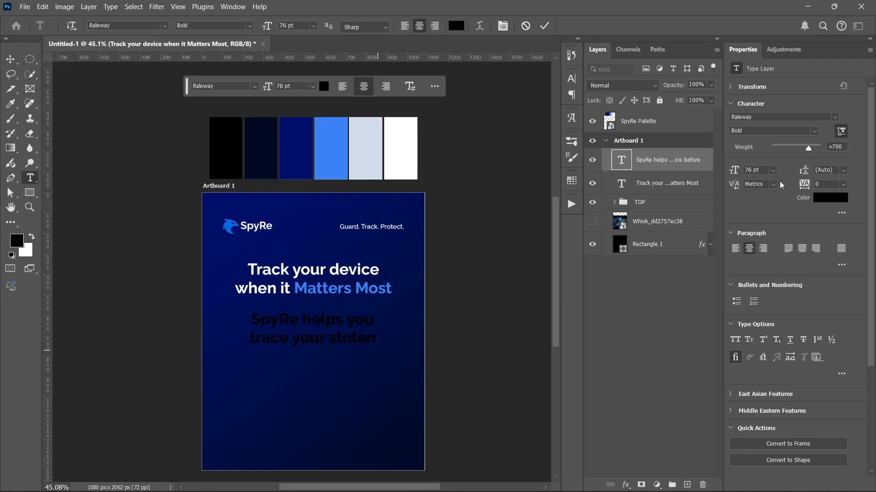
- Set the subtext's font size to 16 pt and its color to white
left_click(773, 170)
left_click(761, 264)
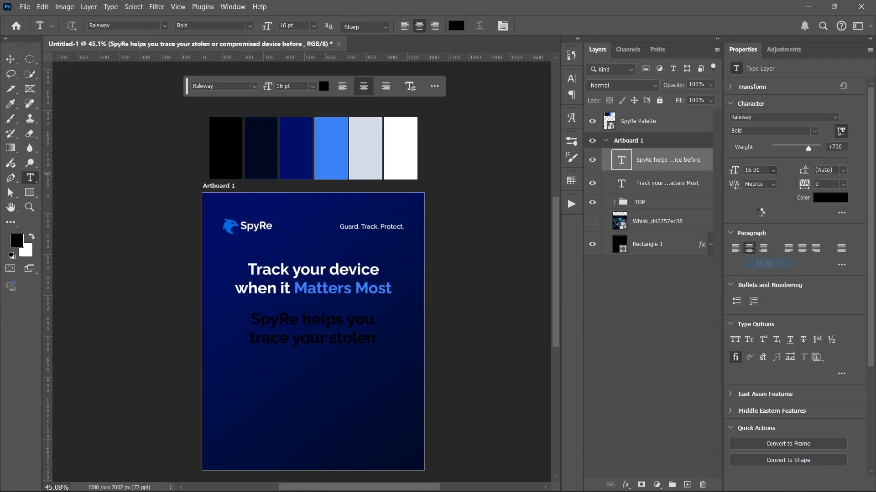
left_click(829, 201)
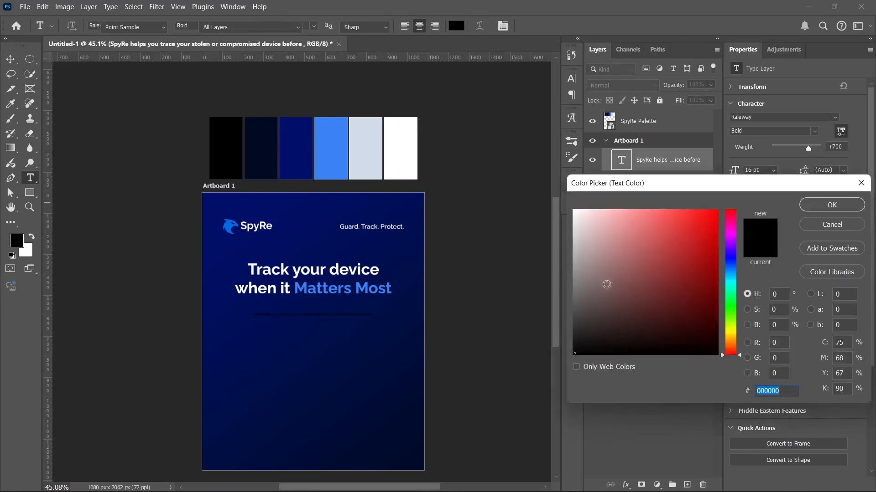
left_click_drag(606, 284, 514, 157)
left_click(832, 209)
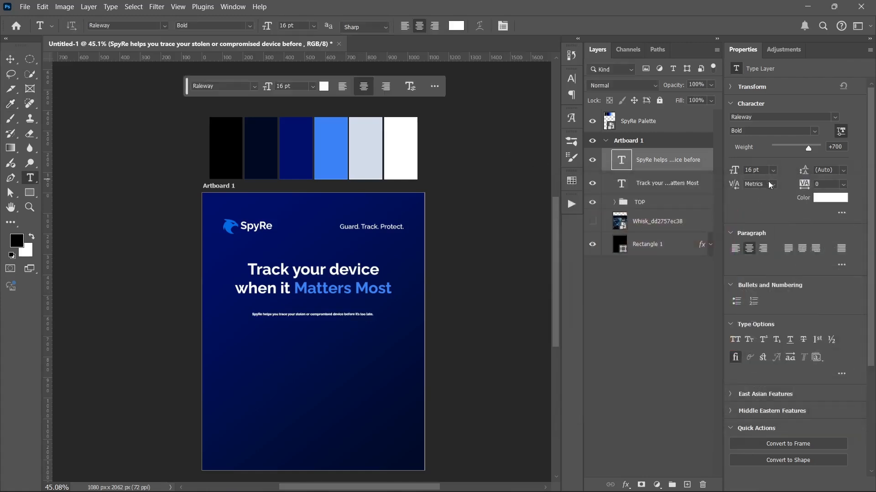
- Enlarge the subtext, trying 24 pt and settling on 30 pt
left_click(773, 170)
left_click(767, 282)
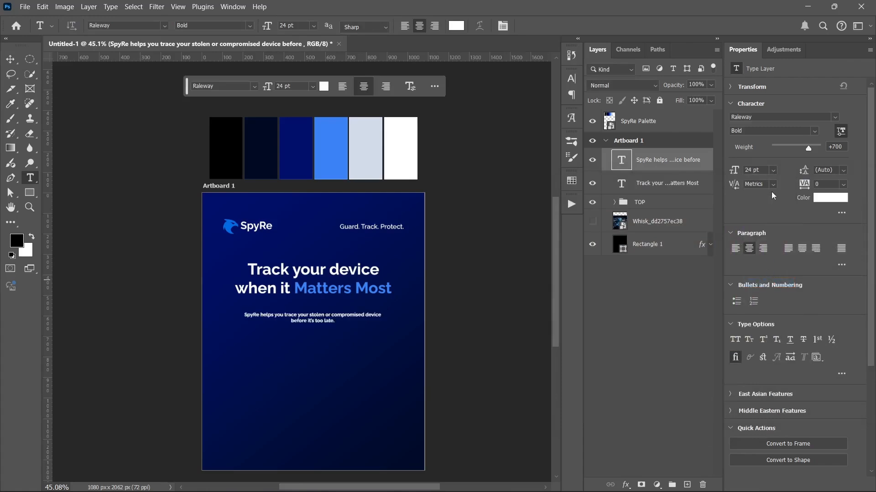
left_click(773, 170)
left_click(770, 296)
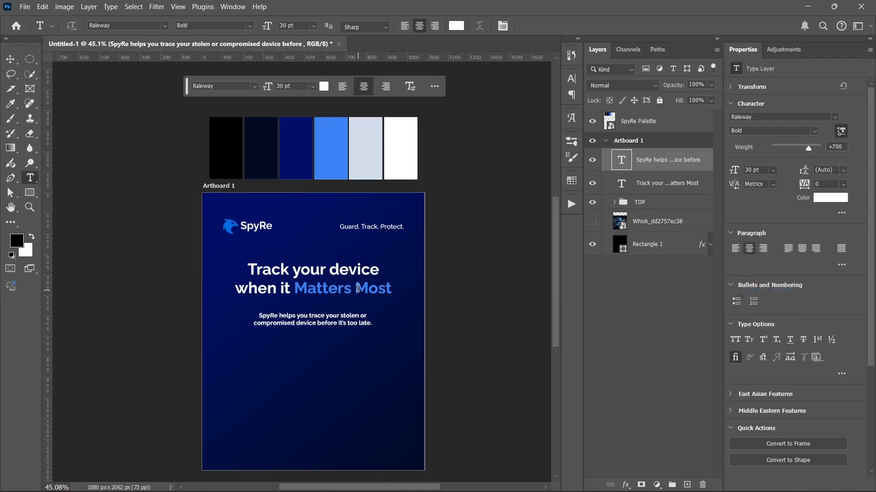
- Try the Medium weight on the subtext and settle on Raleway Regular
scroll(358, 288, "down", 2)
scroll(357, 288, "down", 1)
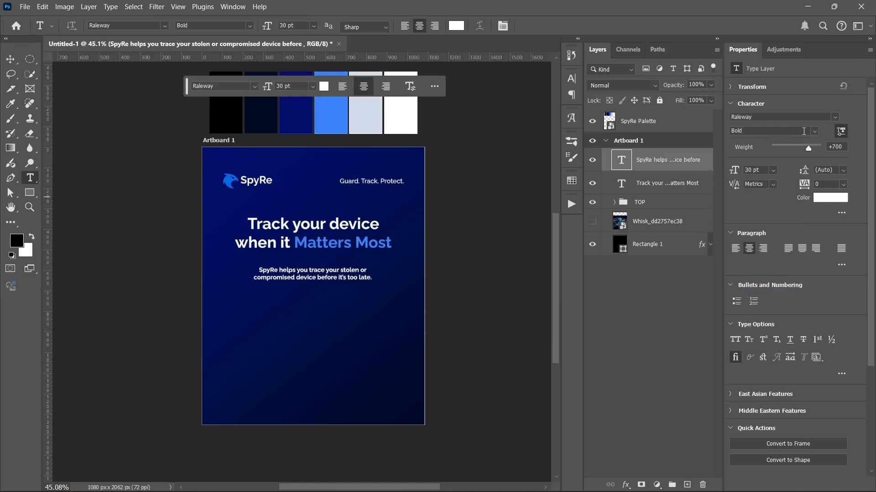
left_click(815, 131)
left_click(765, 200)
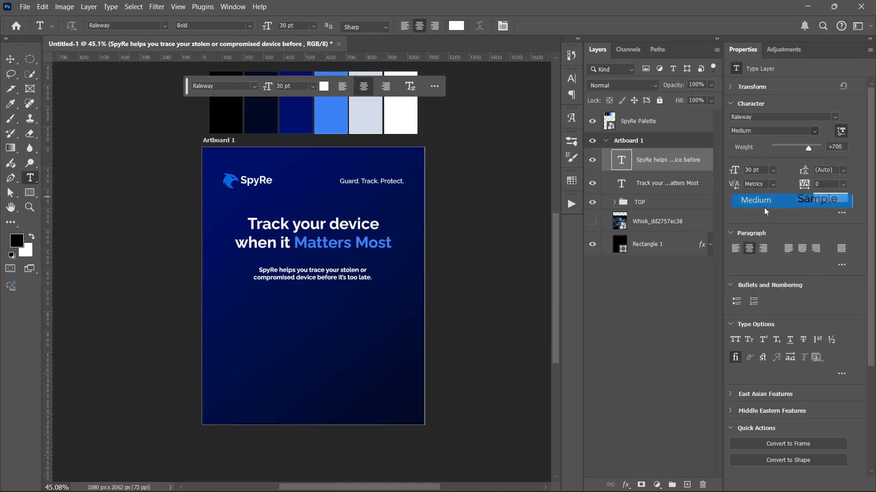
left_click(815, 132)
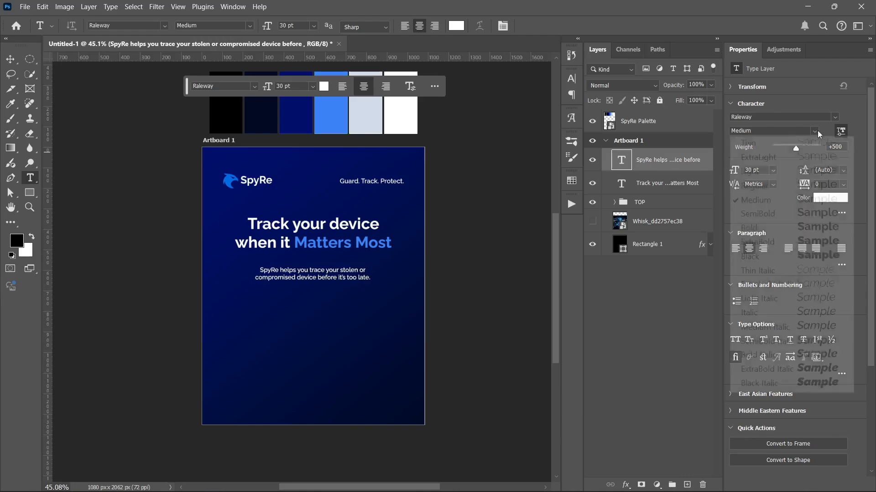
left_click(776, 185)
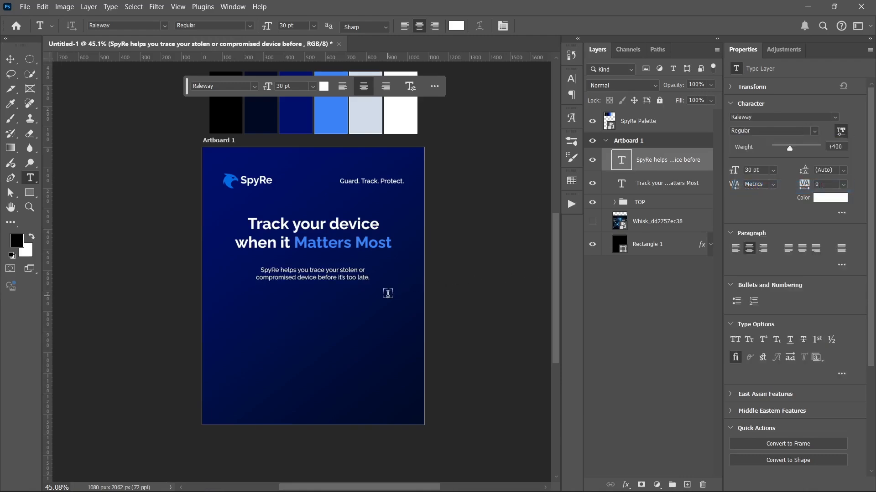
- Scale the subtext up to about 118% with Free Transform
key("v")
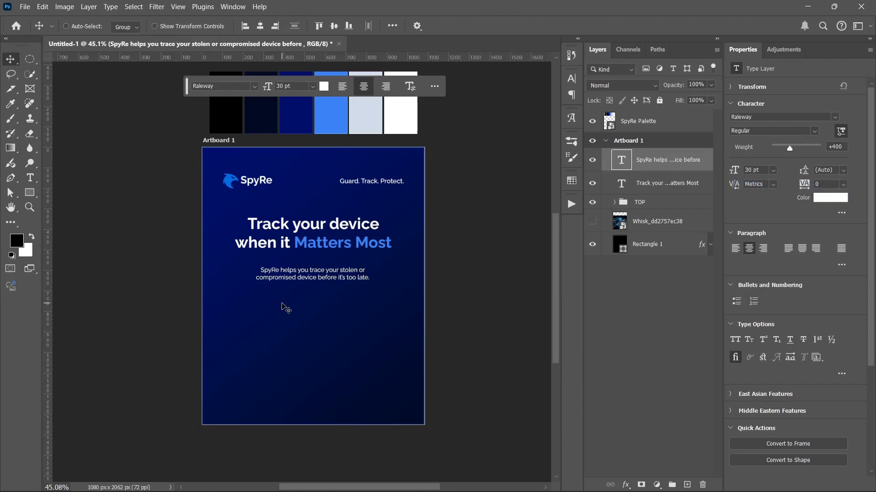
key("ctrl+t")
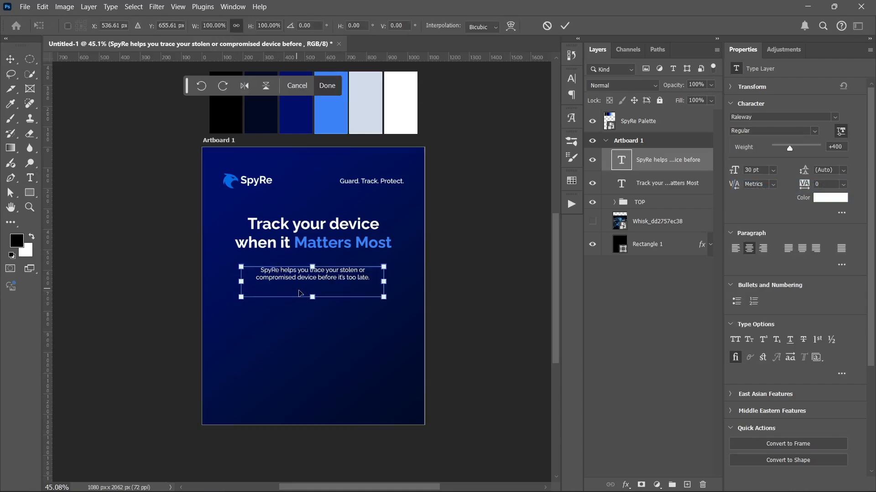
left_click_drag(315, 301, 314, 308)
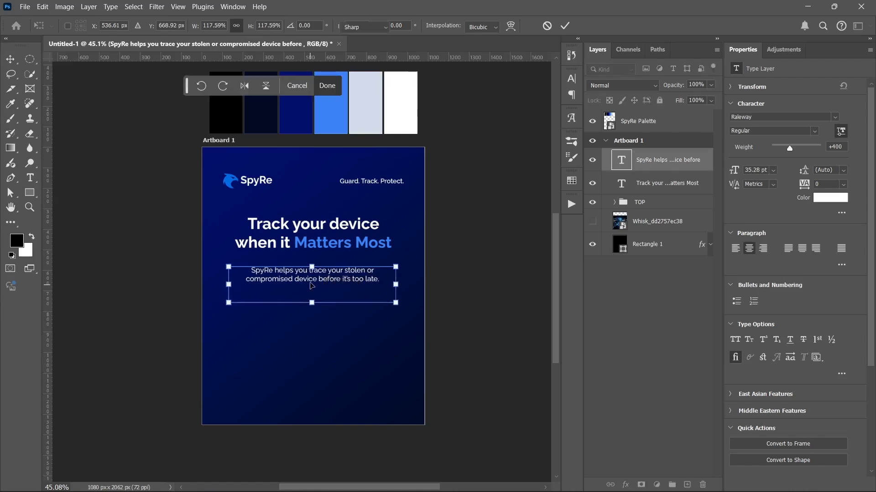
left_click(309, 280)
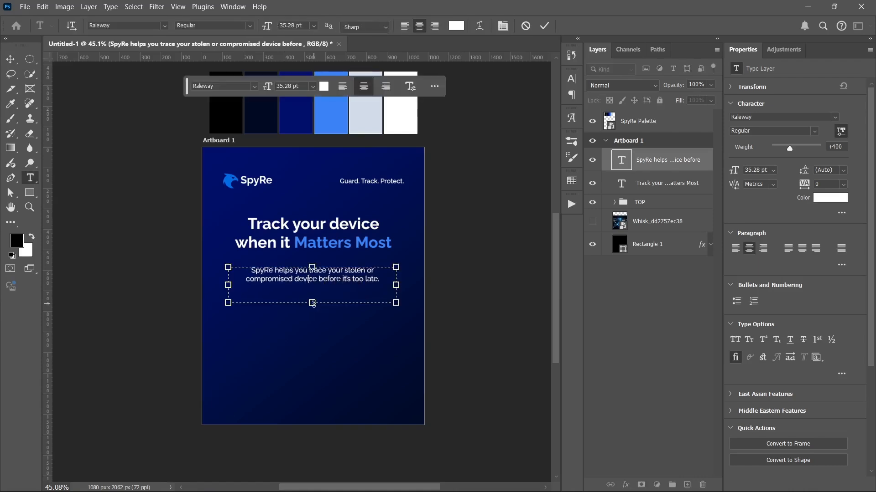
left_click_drag(312, 303, 315, 289)
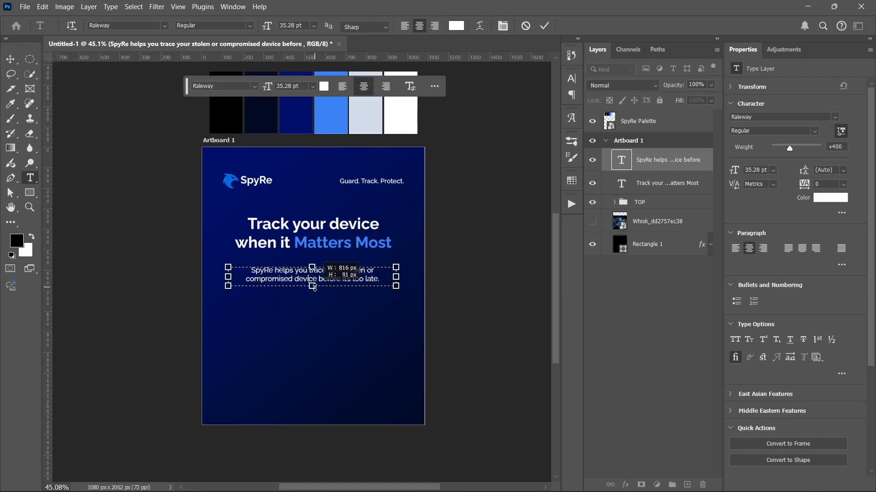
scroll(314, 286, "up", 3)
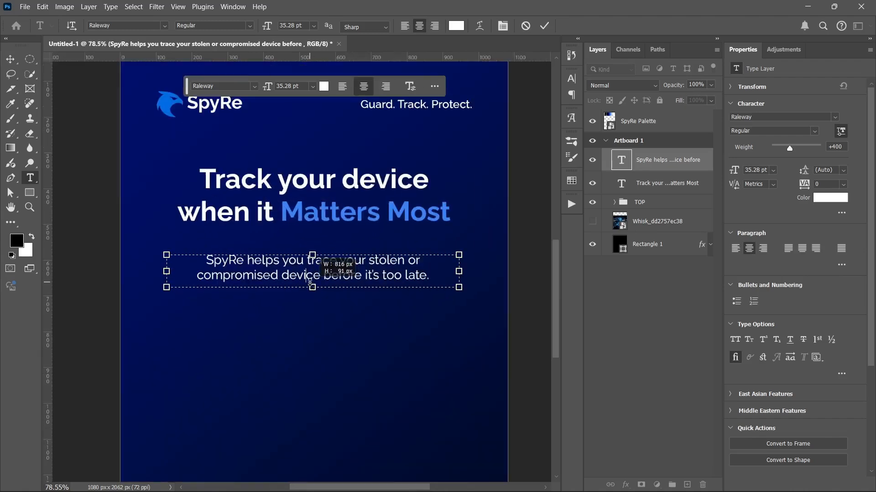
left_click_drag(310, 282, 311, 280)
left_click_drag(459, 271, 416, 276)
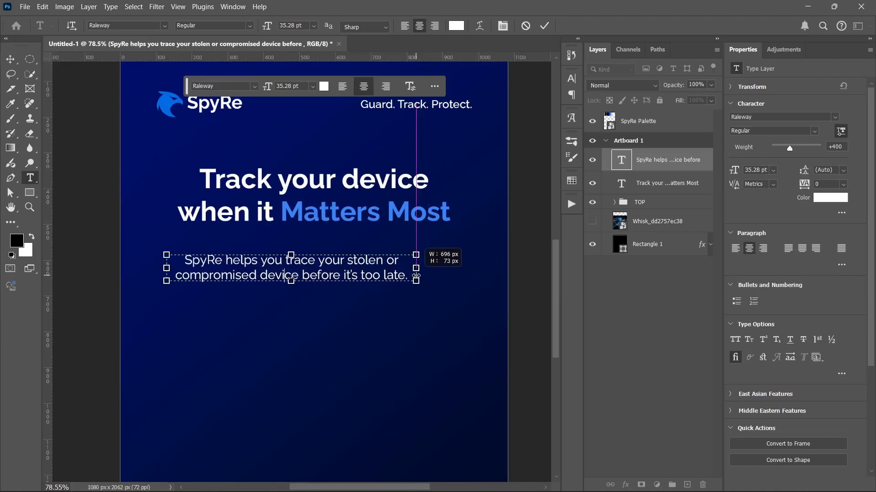
key("Return")
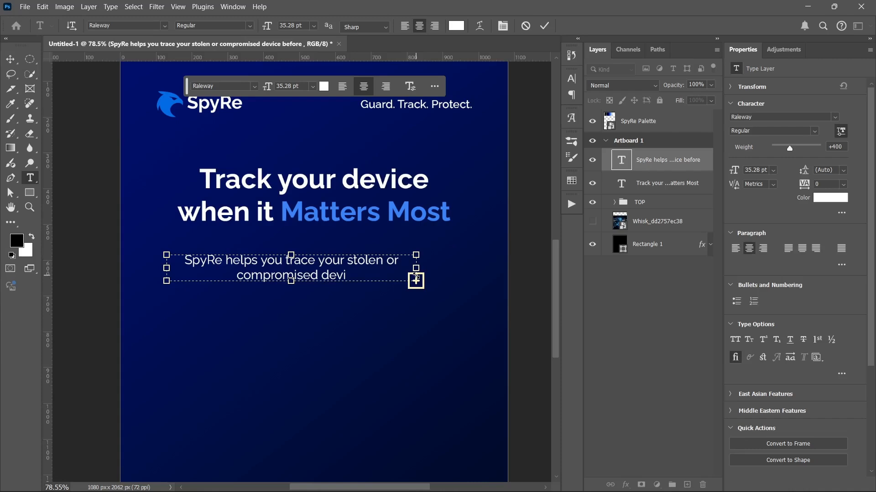
left_click_drag(426, 267, 446, 267)
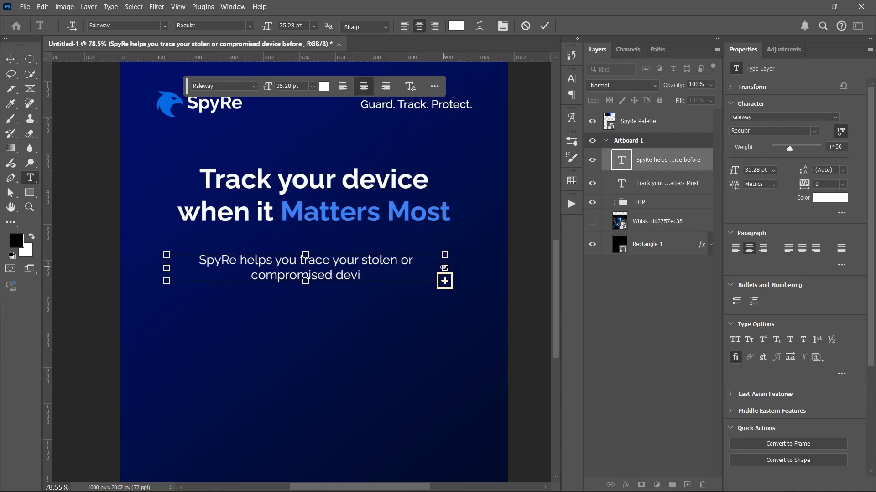
key("ctrl+z")
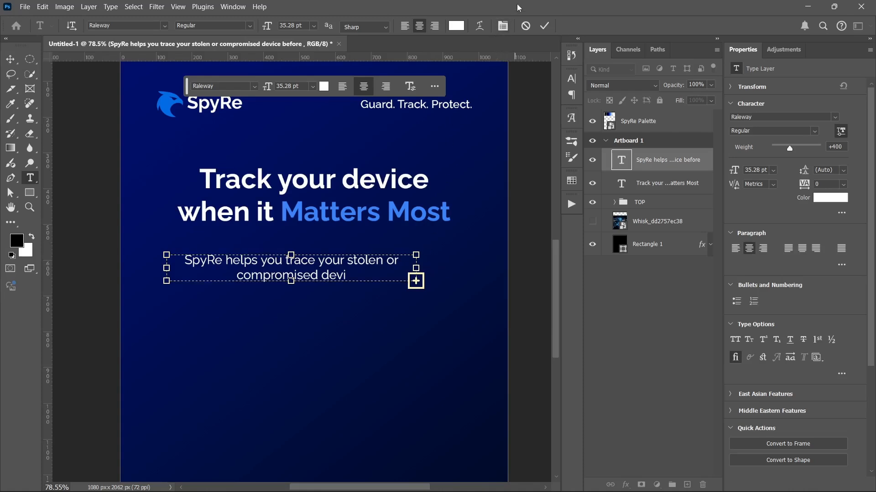
left_click(524, 24)
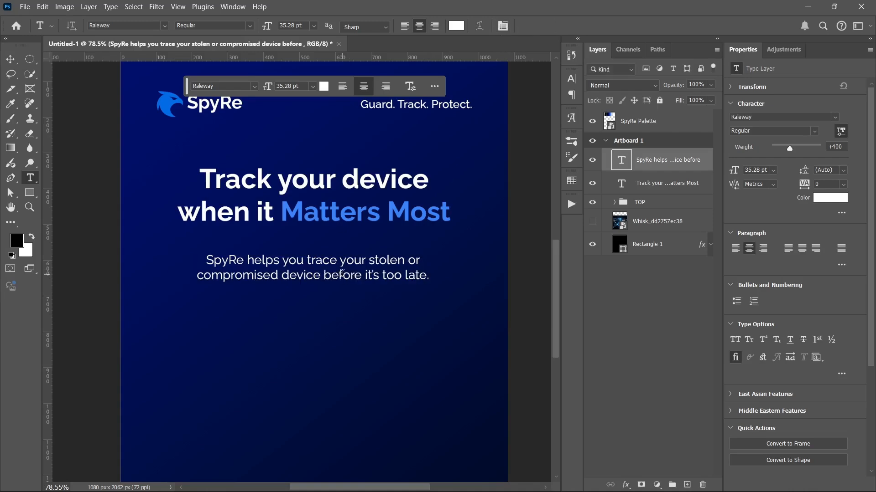
- Shorten the subtext's text box so it fits closely around its two lines, and commit the text edit
left_click(341, 274)
left_click_drag(314, 287, 319, 287)
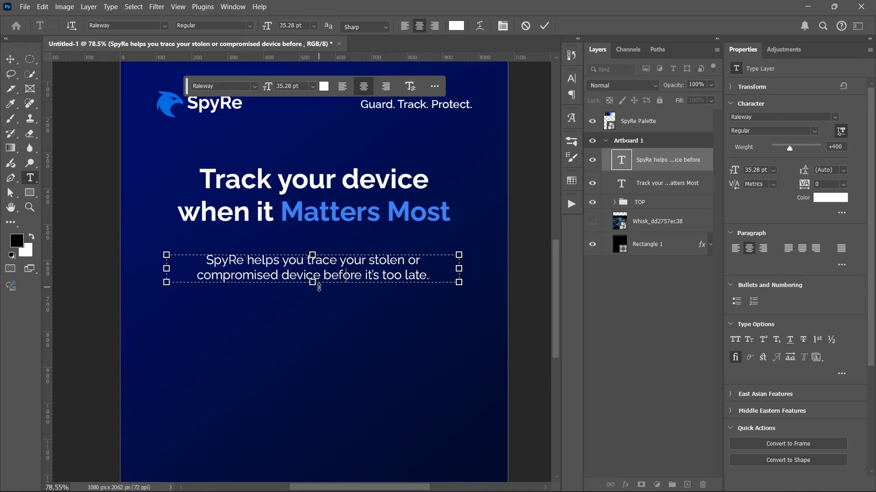
type("v")
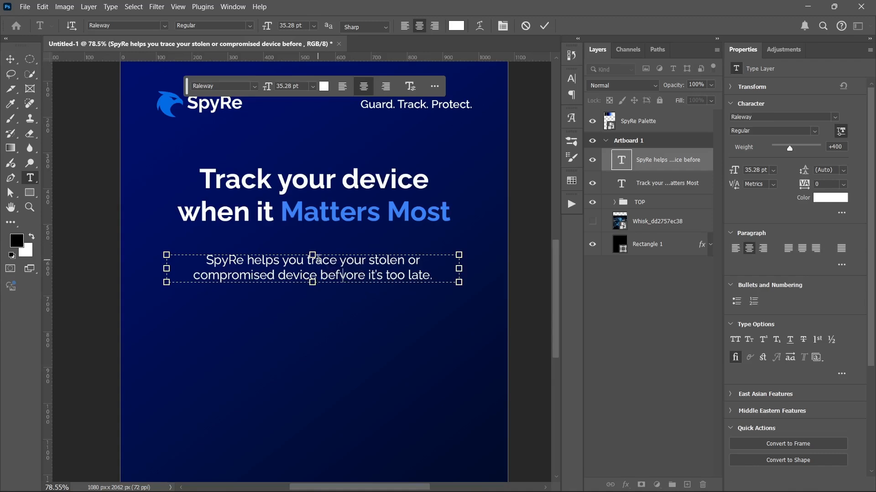
key("BackSpace")
key("ctrl+Return")
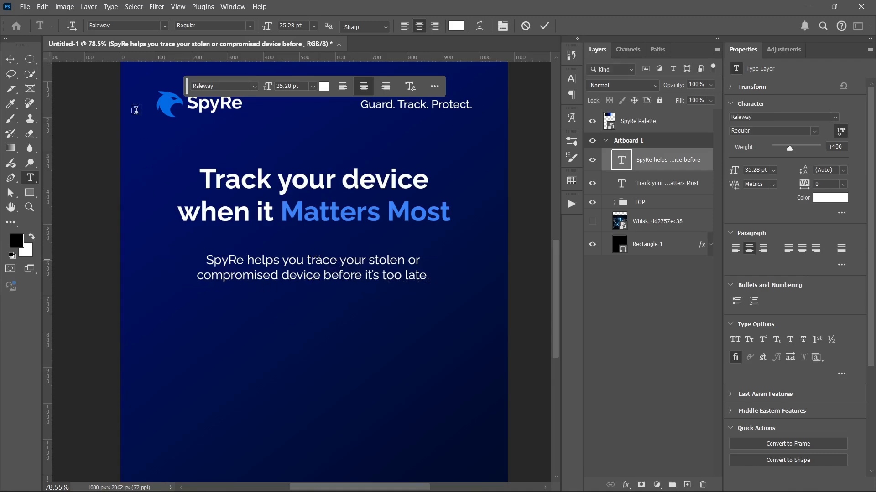
- Center the subtext horizontally on the artboard and nudge it slightly up toward the headline
left_click(10, 59)
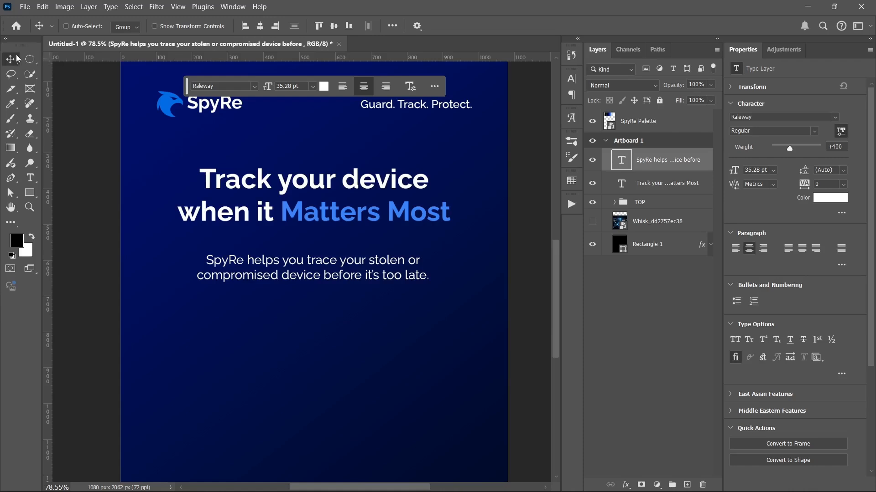
left_click(263, 26)
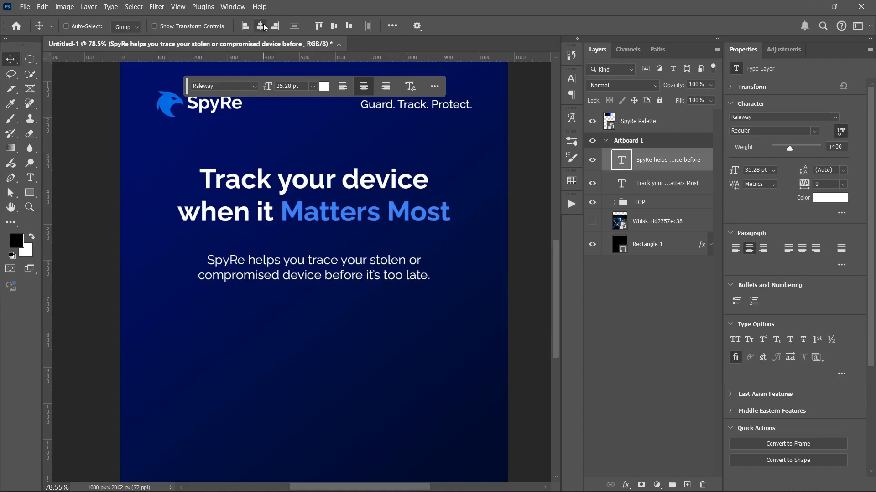
key("shift+Up")
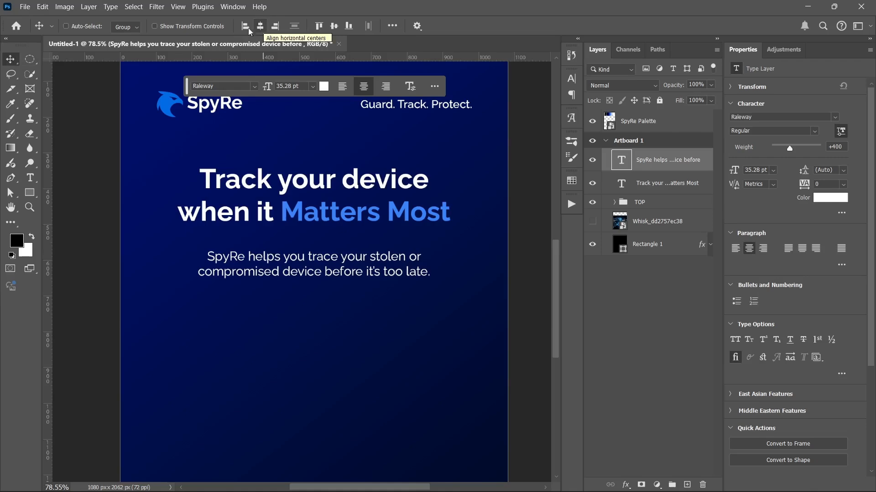
- Draw a rectangle of about 748 × 142 px around the subtext and place its layer beneath the headline and subtext layers
left_click(29, 193)
left_click_drag(183, 238, 451, 289)
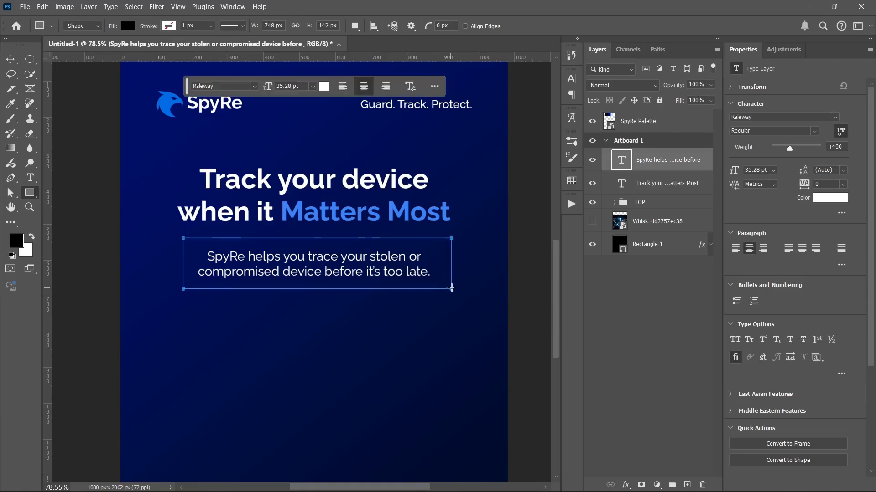
left_click_drag(679, 169, 666, 213)
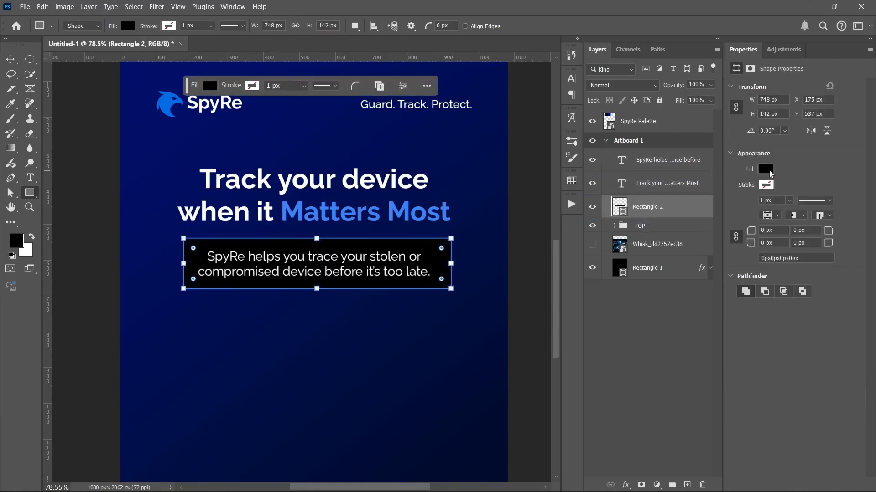
- Try the rectangle with no fill, bright blue and white, and return it to black
left_click(766, 185)
left_click(723, 191)
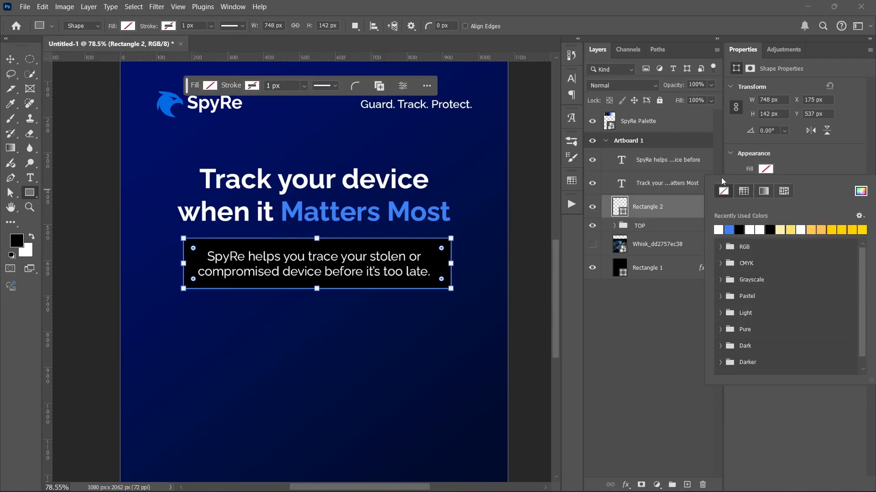
left_click(801, 158)
left_click(767, 187)
left_click(780, 166)
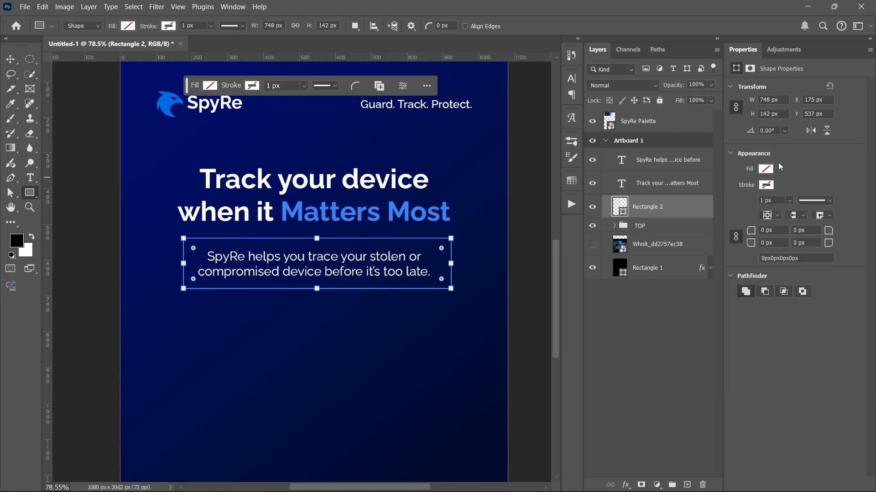
left_click(764, 171)
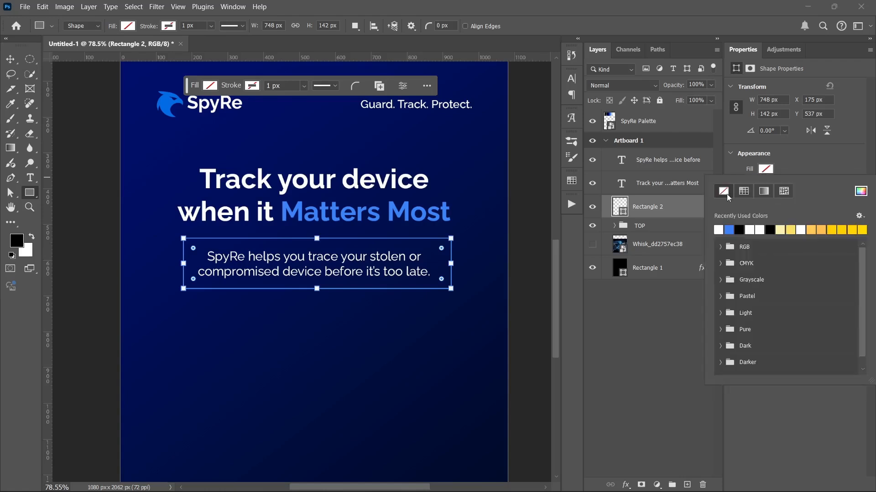
left_click(729, 230)
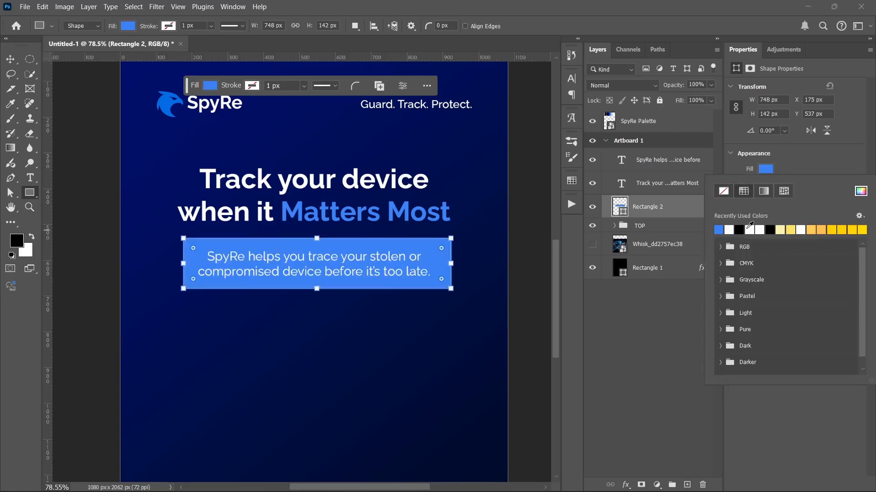
left_click(749, 229)
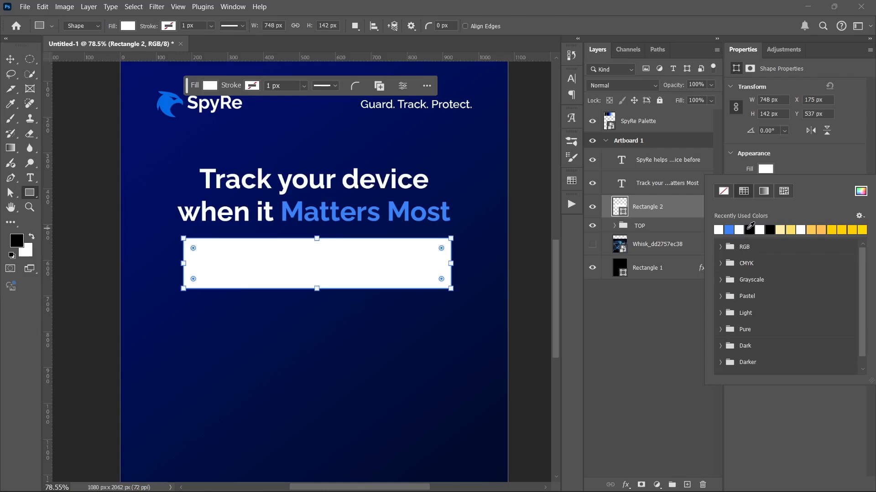
left_click(750, 229)
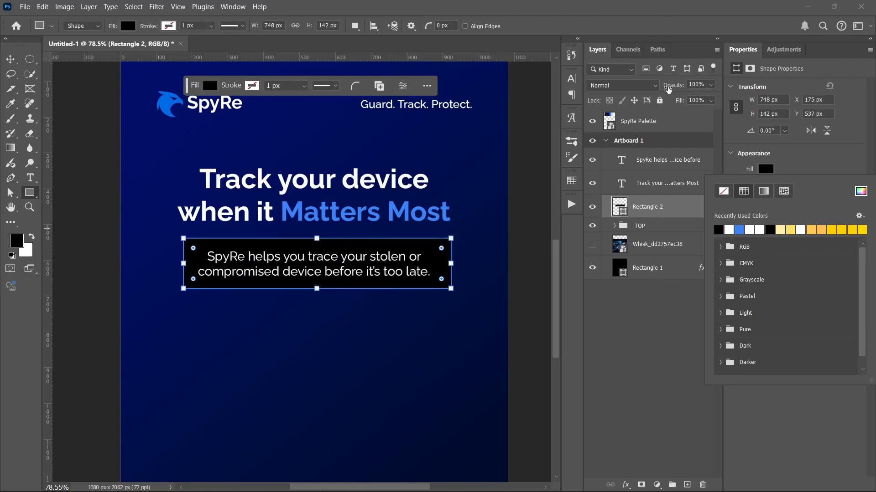
- Set the subtext rectangle's fill opacity to 0% and add a 2 px outside stroke with a gradient fill type
left_click_drag(679, 103, 529, 101)
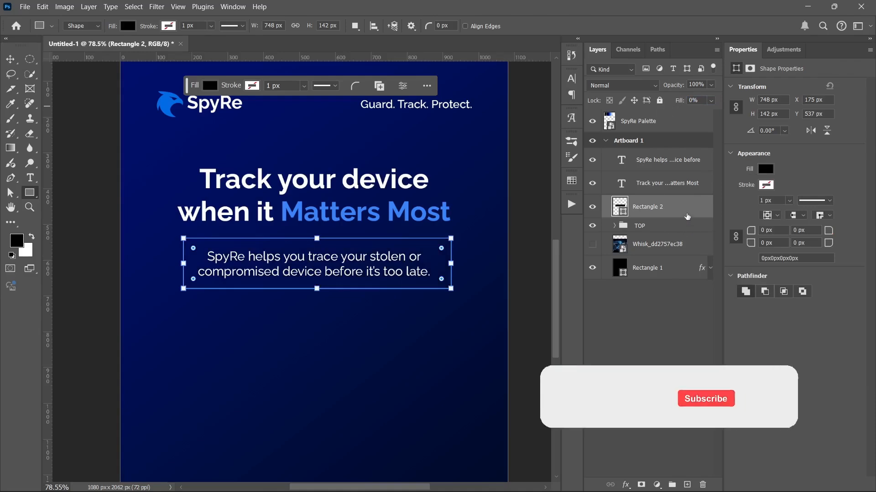
right_click(689, 201)
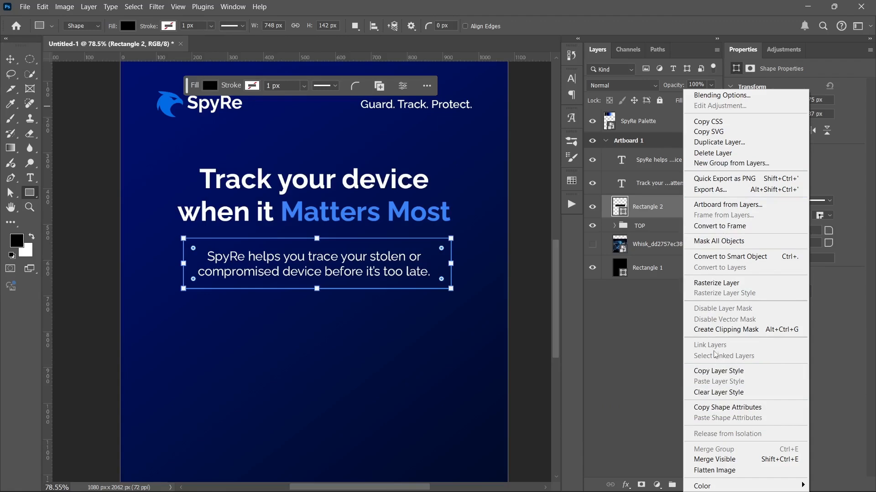
left_click(706, 95)
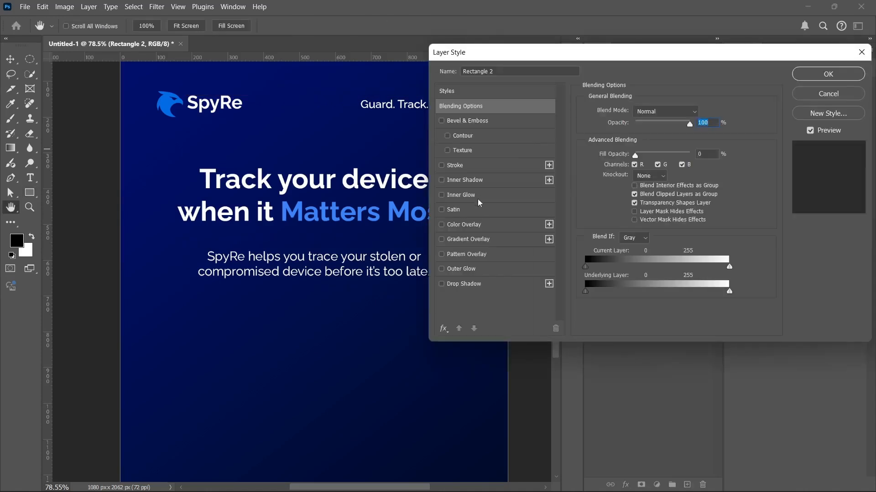
left_click(468, 168)
left_click(629, 181)
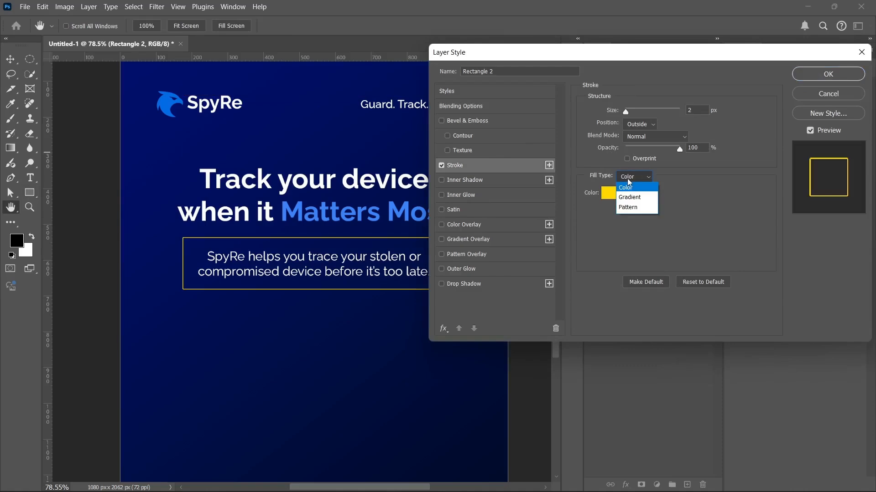
left_click(631, 197)
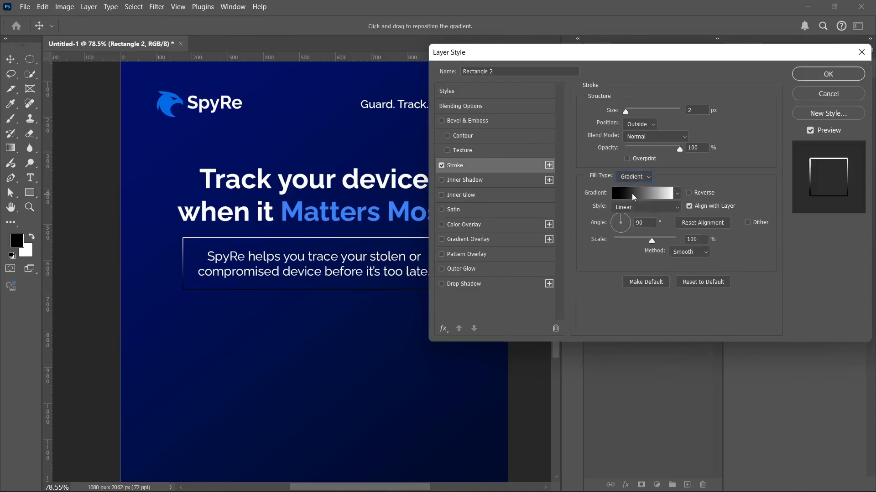
- Set the stroke gradient's start colour to white ffffff and its end colour to the headline blue 3b82f6, sampled from Matters Most
left_click(633, 195)
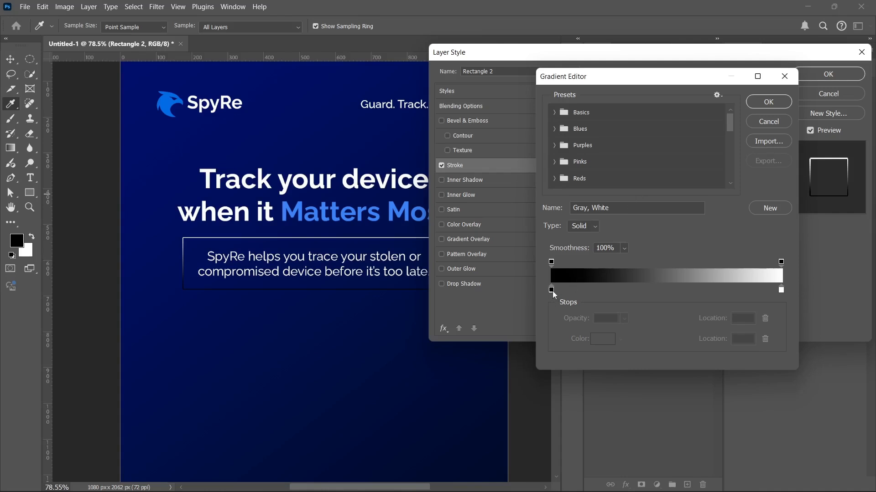
left_click(552, 291)
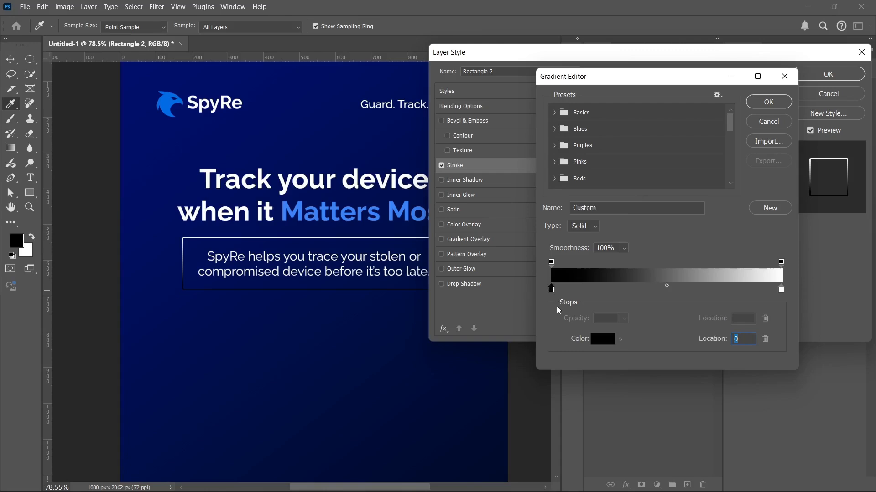
left_click(592, 343)
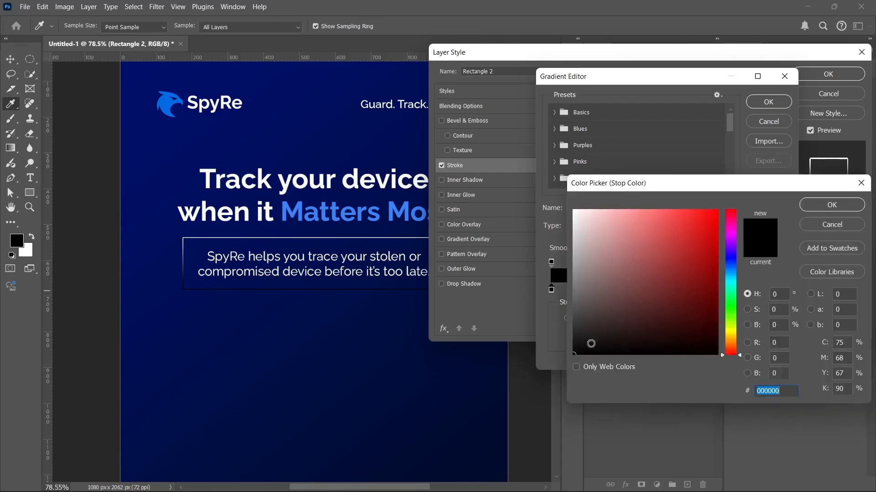
left_click(574, 210)
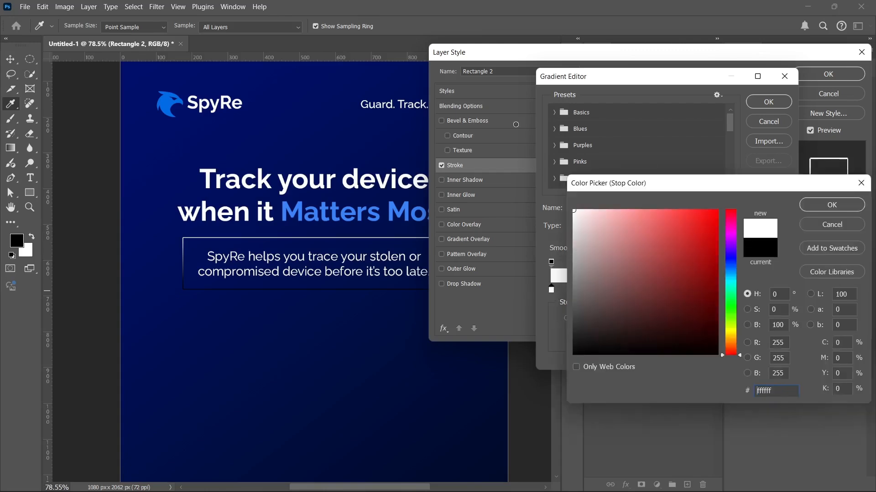
left_click(821, 206)
left_click(781, 290)
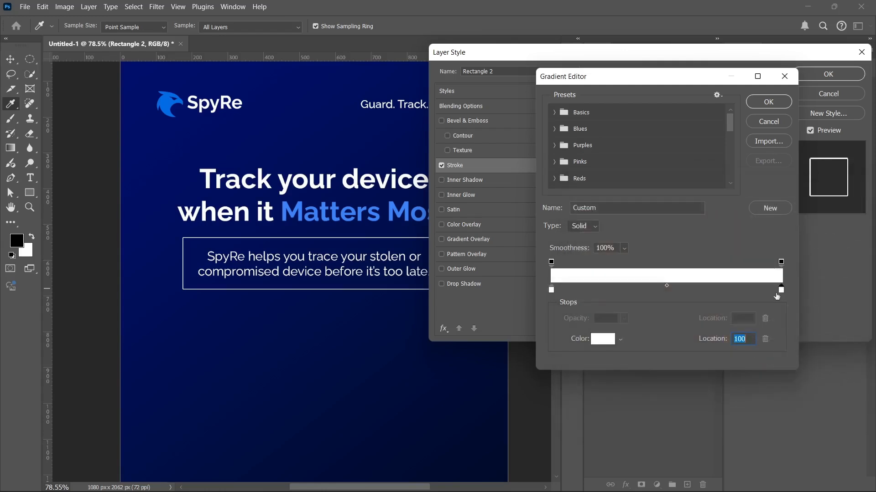
left_click(614, 344)
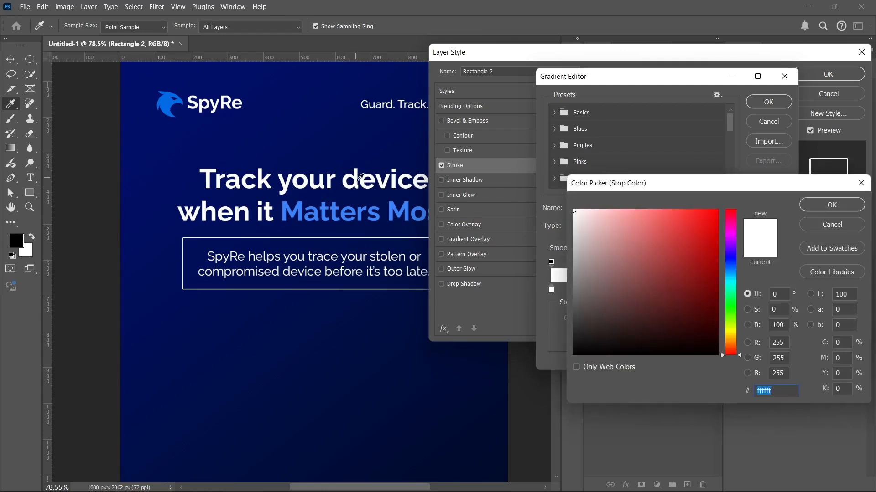
left_click(289, 206)
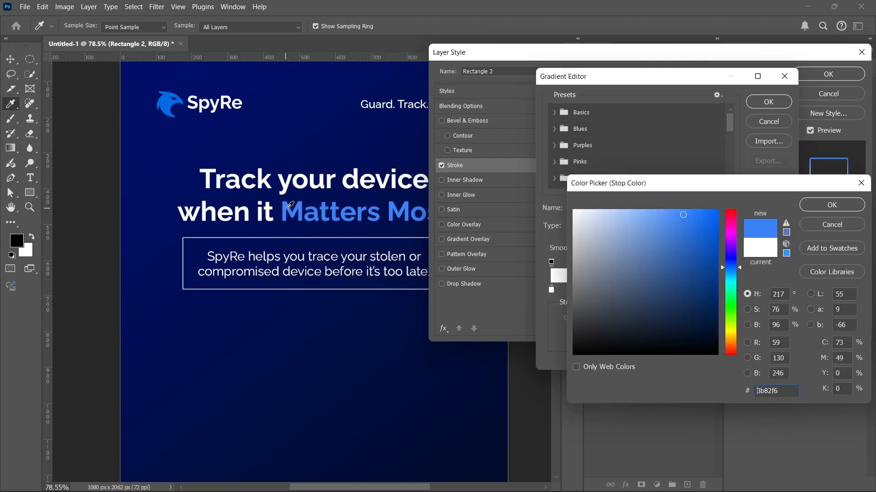
left_click(824, 208)
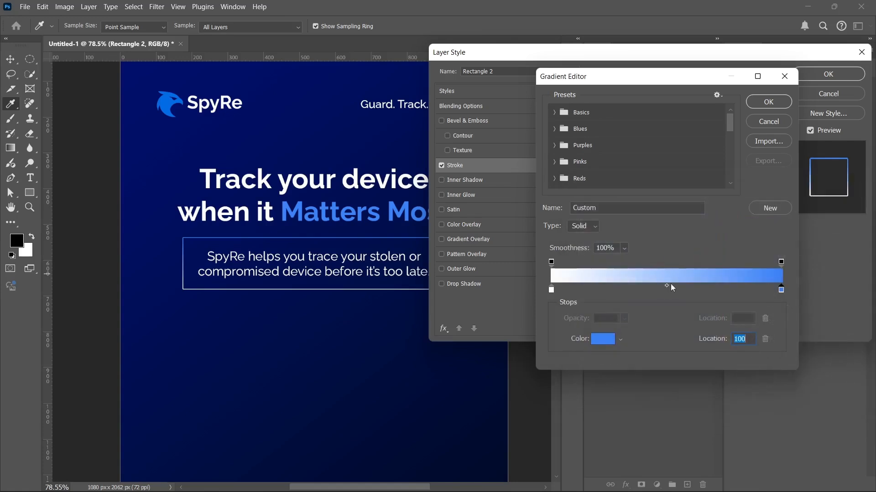
- Add a blue colour stop at location 50 of the stroke gradient and an opacity stop at location 50 with 0% opacity
left_click(671, 288)
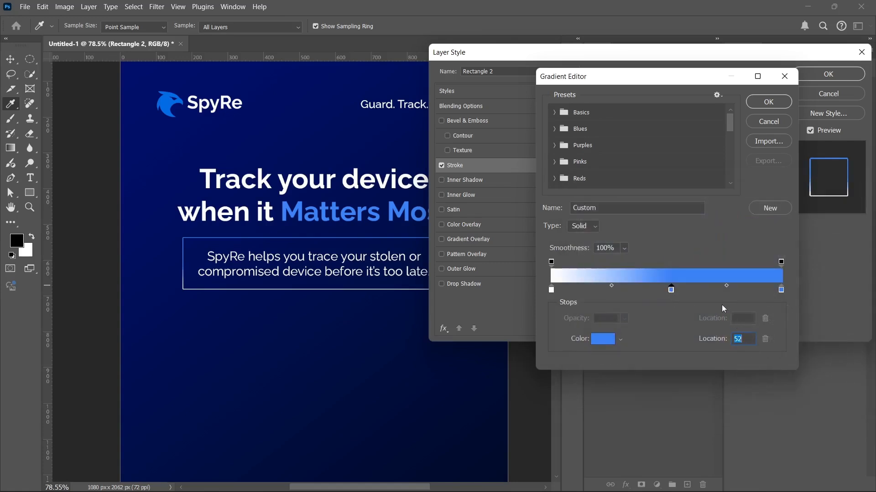
type("50")
left_click(663, 269)
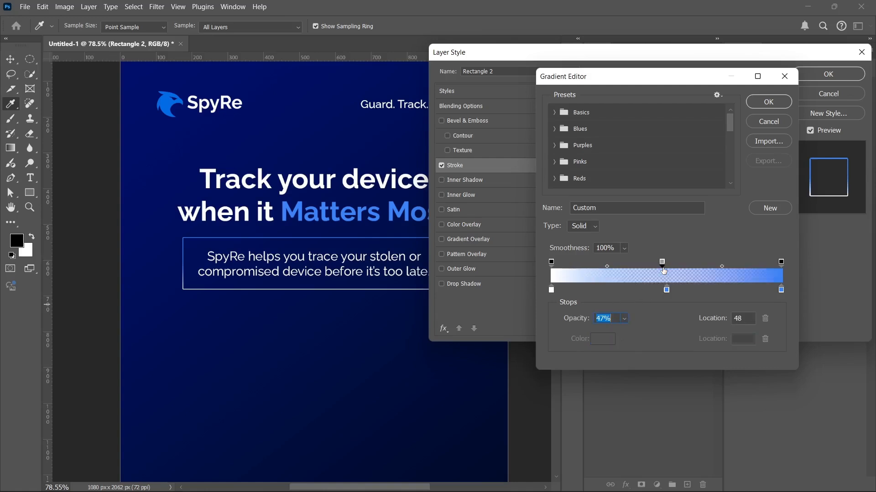
left_click(737, 318)
type("50")
left_click_drag(582, 320, 477, 328)
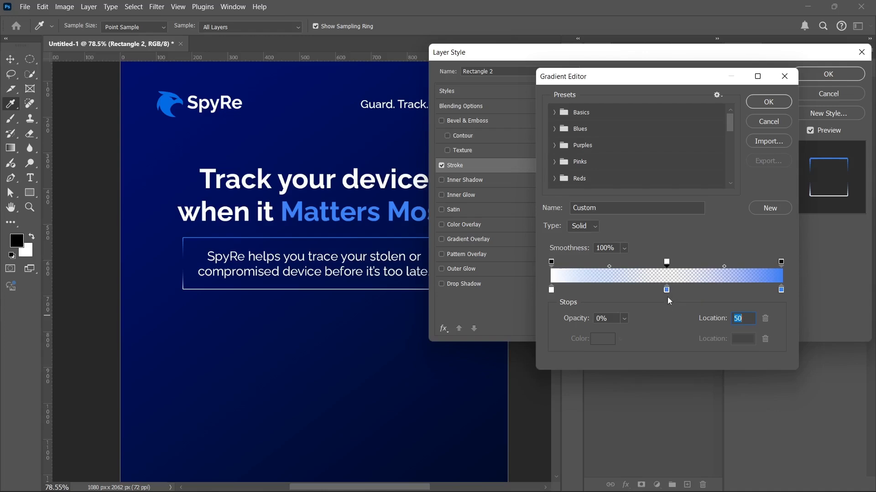
- Check the gradient's stops, accept the gradient, set the stroke angle to 0° and apply the layer style
left_click(781, 289)
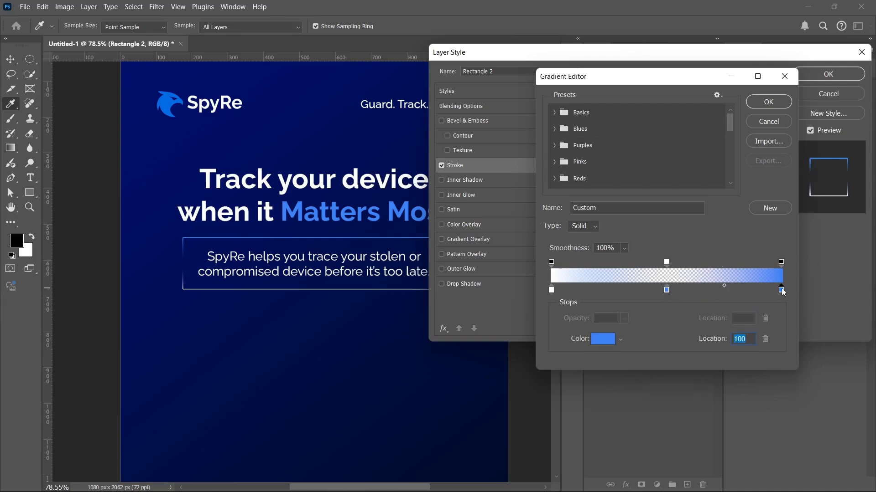
left_click(666, 289)
left_click(551, 262)
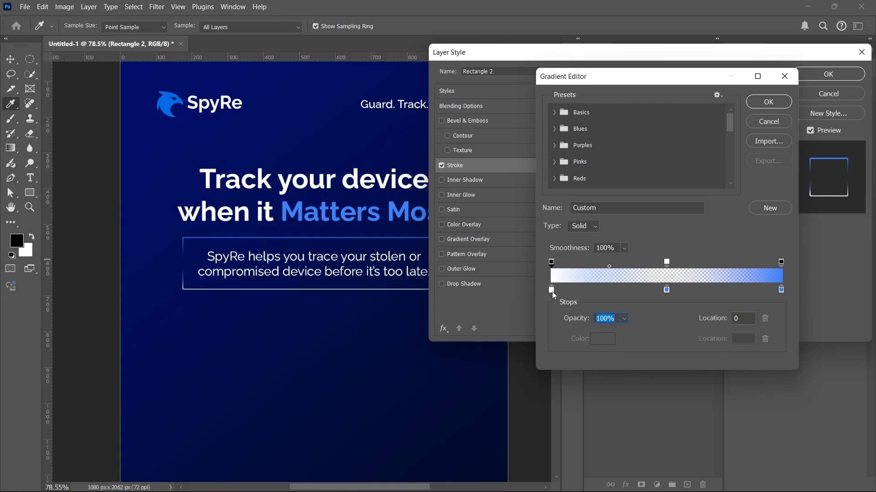
left_click(667, 262)
left_click(781, 262)
left_click(768, 101)
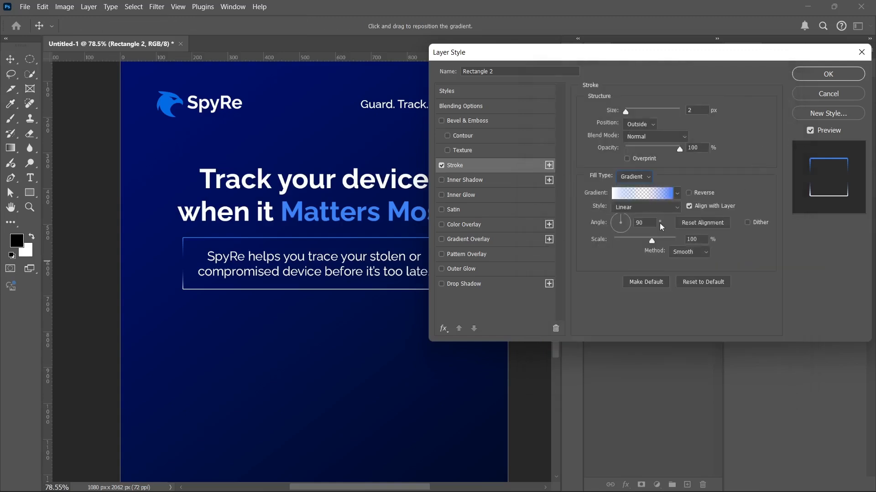
type("0")
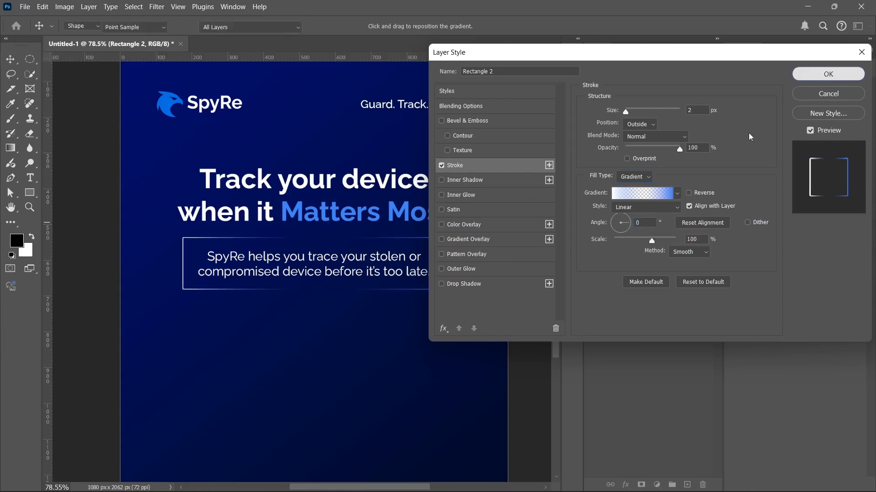
left_click(818, 75)
key("v")
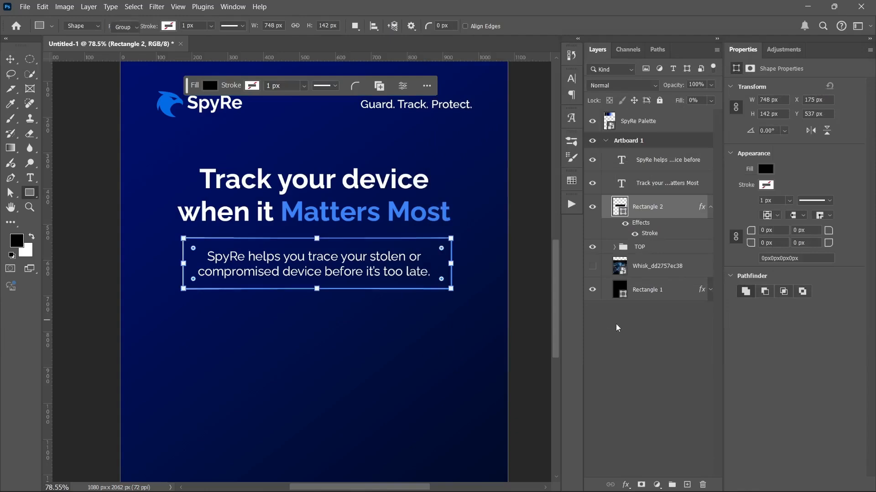
left_click(655, 338)
left_click(191, 301, "ctrl")
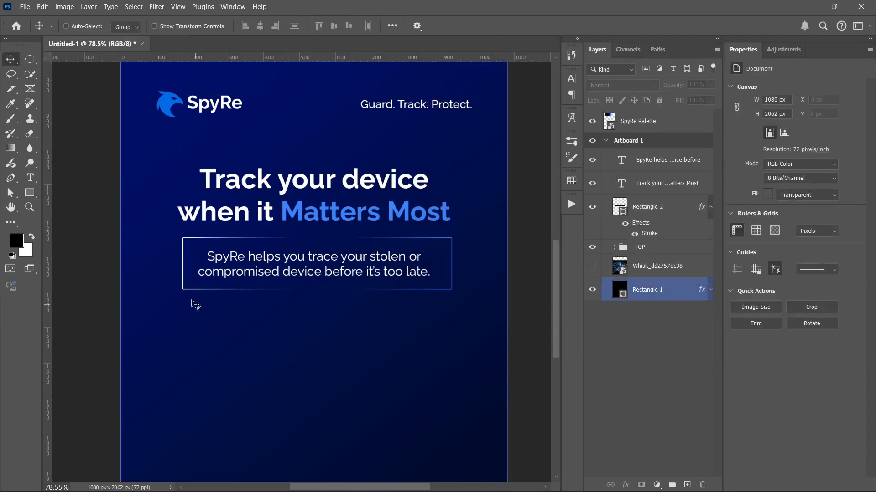
left_click(208, 274, "ctrl")
left_click(311, 314, "ctrl")
left_click(642, 183)
left_click(653, 164)
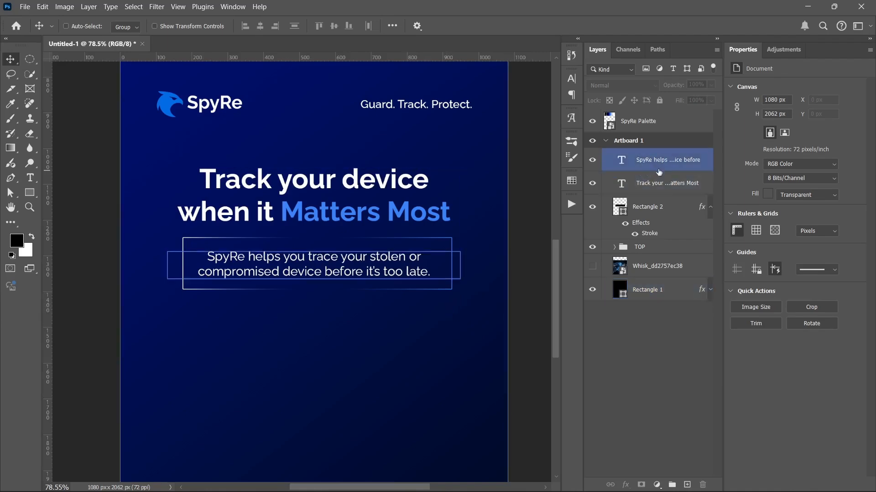
- Collapse the effects list of Rectangle 2 and round all its corners to a 20 px radius
left_click(680, 211)
left_click(710, 207)
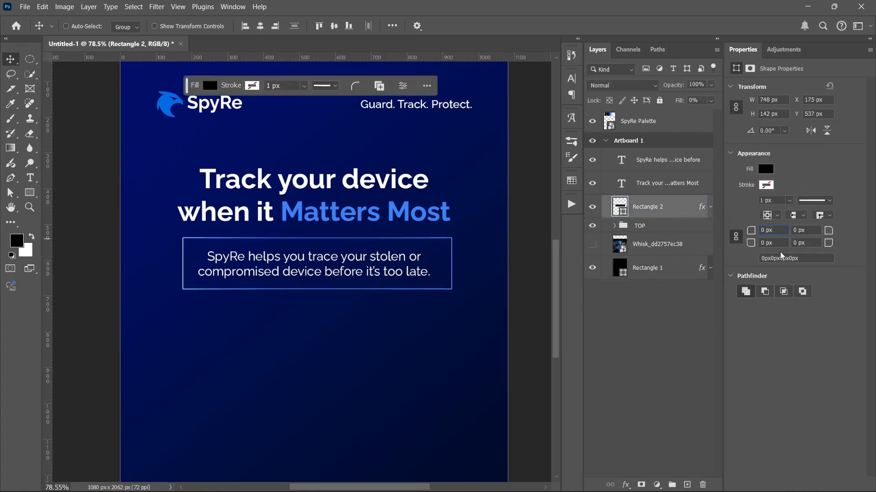
left_click(762, 230)
type("2")
key("Return")
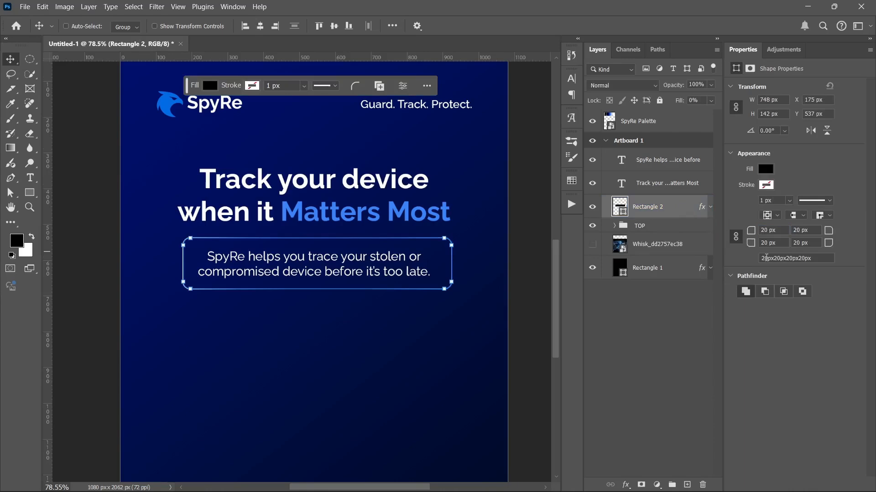
left_click(628, 363)
- Nudge the subtext slightly up so it sits centred vertically inside its outlined rectangle
scroll(314, 376, "down", 5)
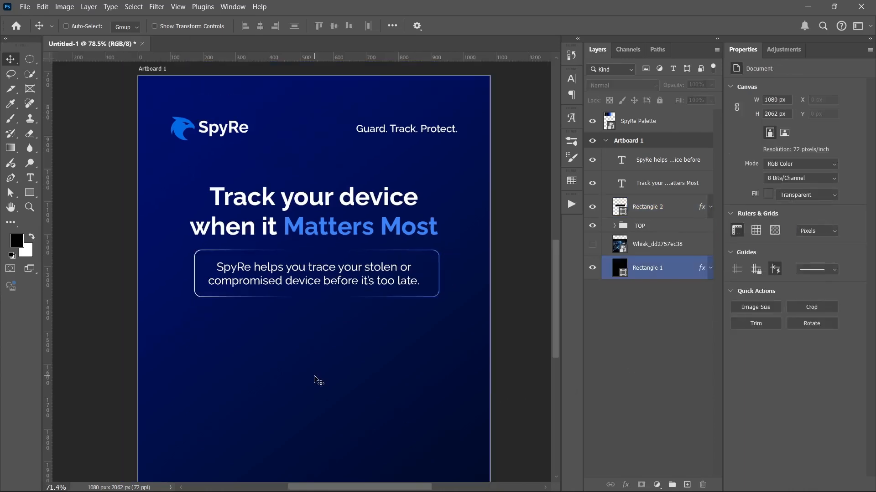
scroll(313, 365, "down", 3)
scroll(316, 361, "down", 3)
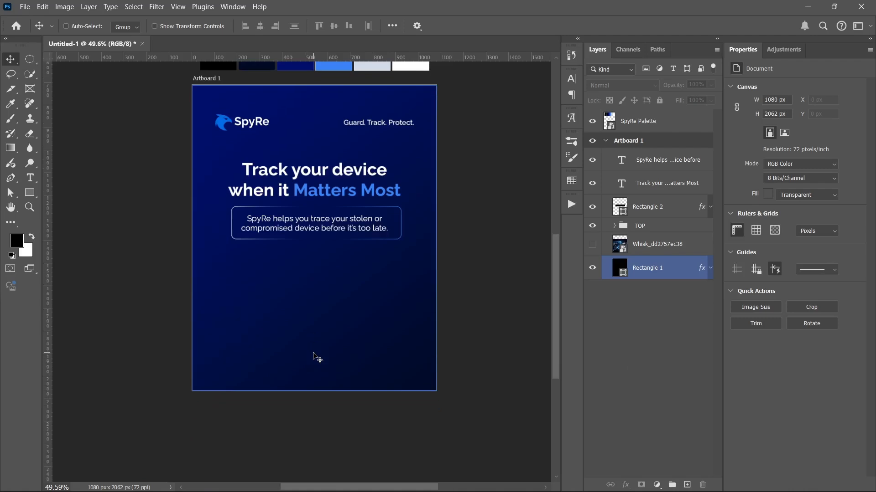
left_click(672, 192)
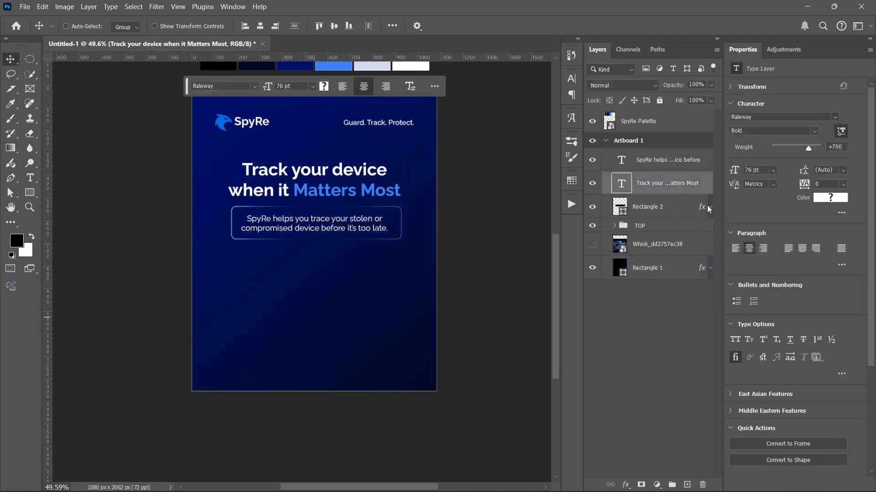
left_click(666, 160)
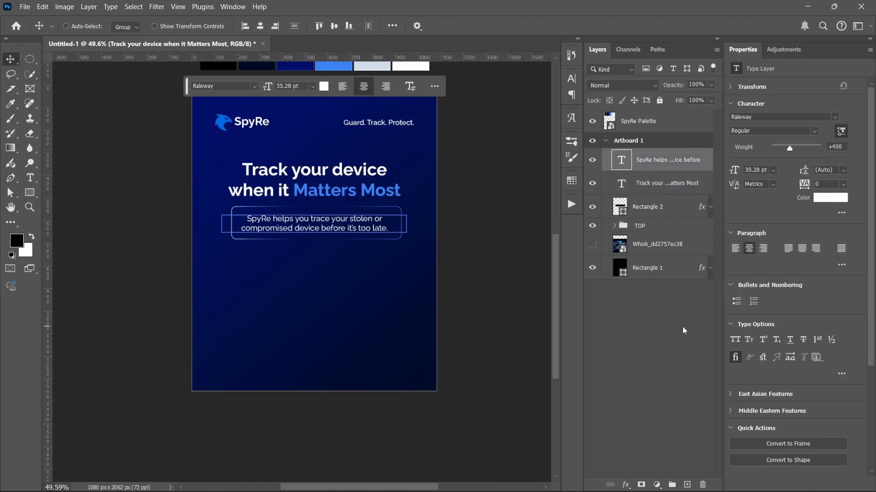
left_click(682, 327)
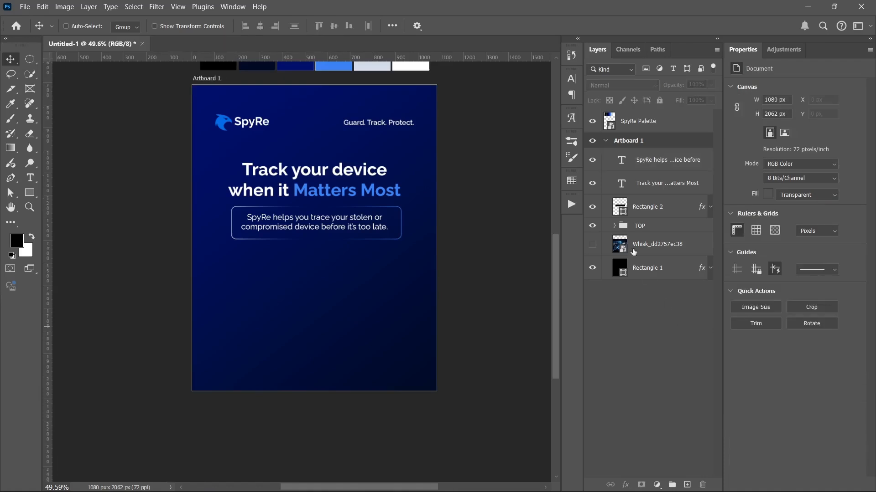
- Show the Whisk_dd2757ec38 phone image and move it down on the artboard to Y 367 px
left_click(592, 244)
left_click(629, 270)
left_click(618, 302)
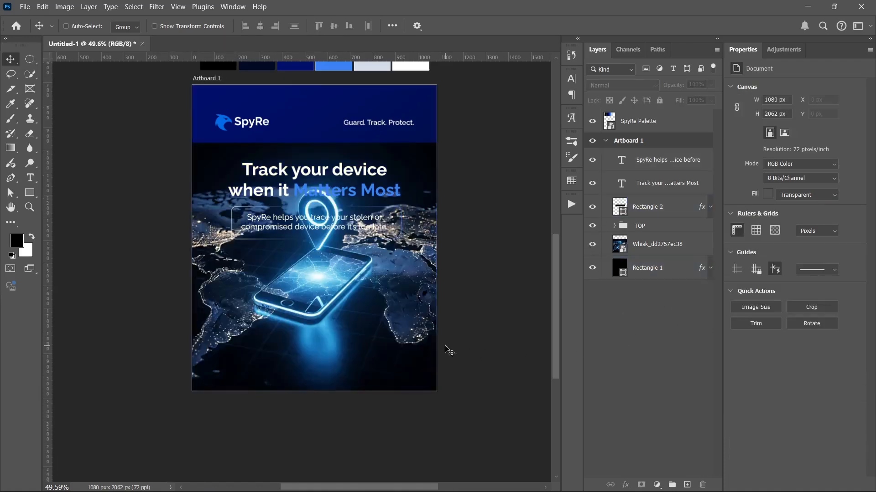
left_click(361, 337)
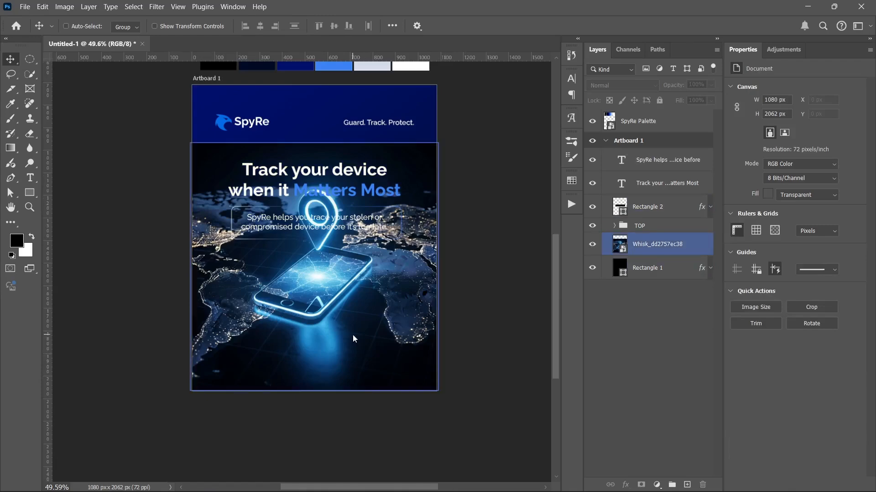
left_click(431, 200)
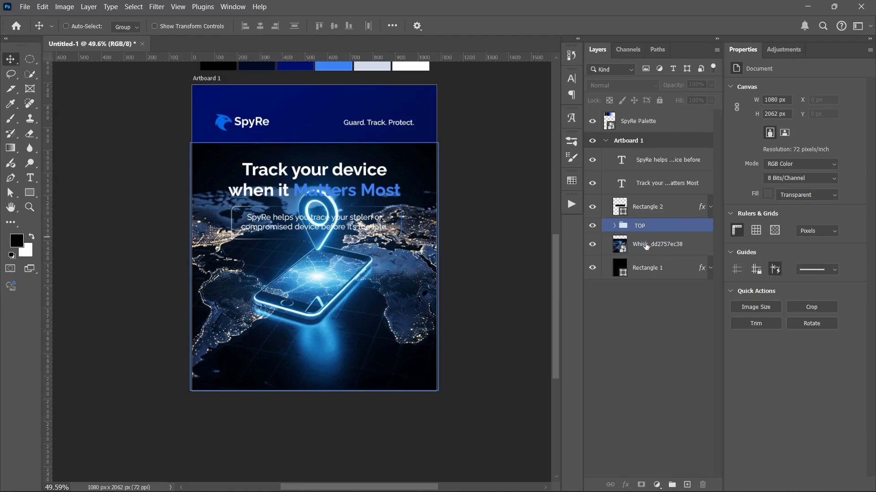
left_click_drag(374, 300, 353, 316)
- Move the headline, subtext and Rectangle 2 up together until the rectangle sits at Y 467 px
left_click(660, 161)
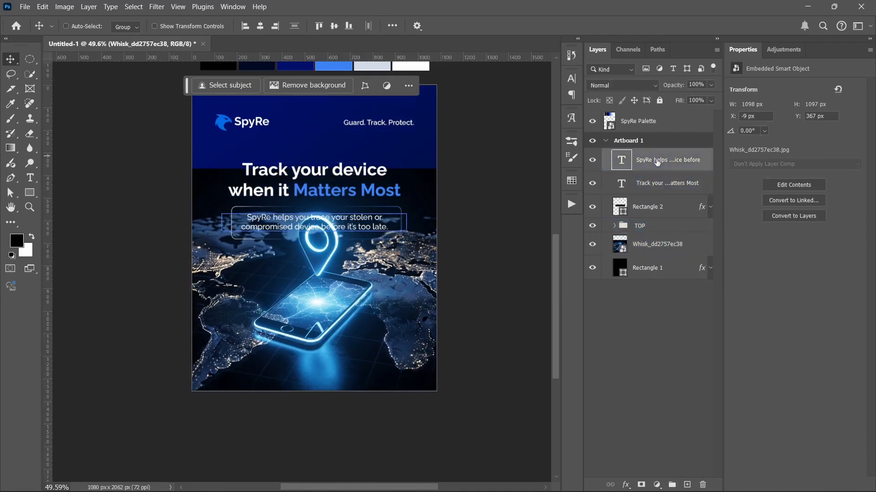
left_click(663, 209)
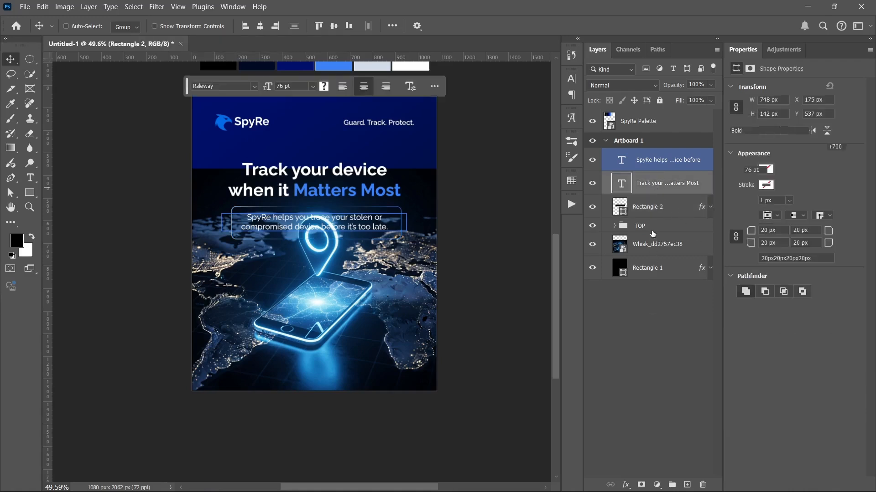
left_click(674, 167, "shift")
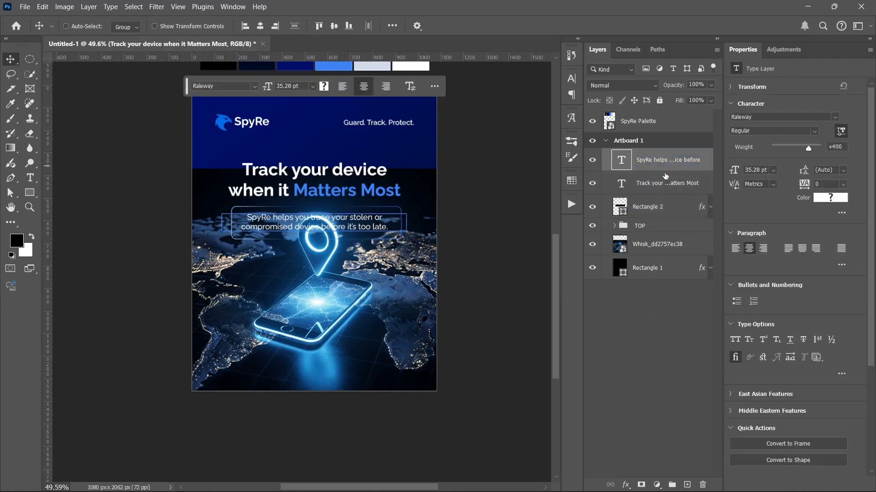
key("shift+Up")
key("shift+Up")
key("shift+Up")
key("shift+Up")
key("shift+Up")
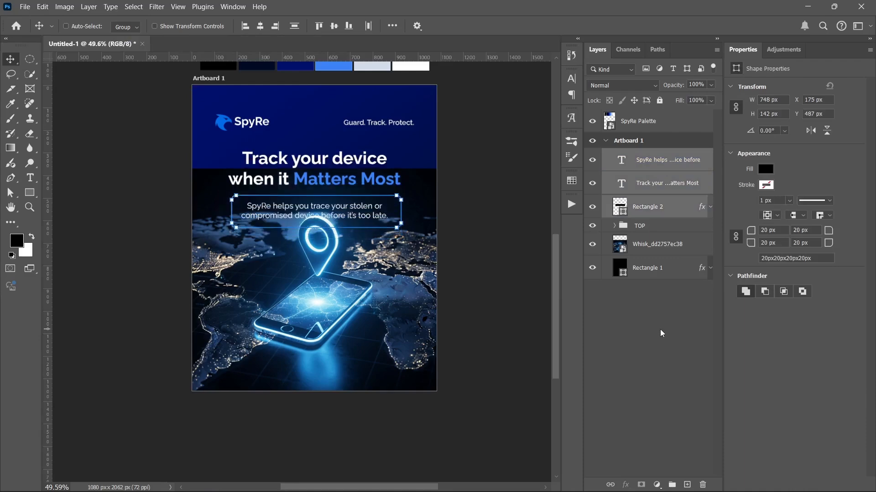
key("shift+Up")
key("shift+Up")
key("shift+Up")
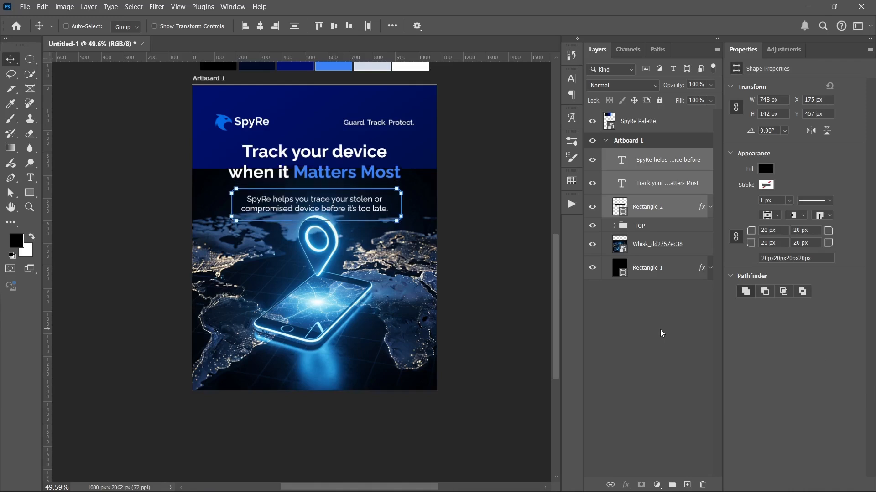
key("shift+Down")
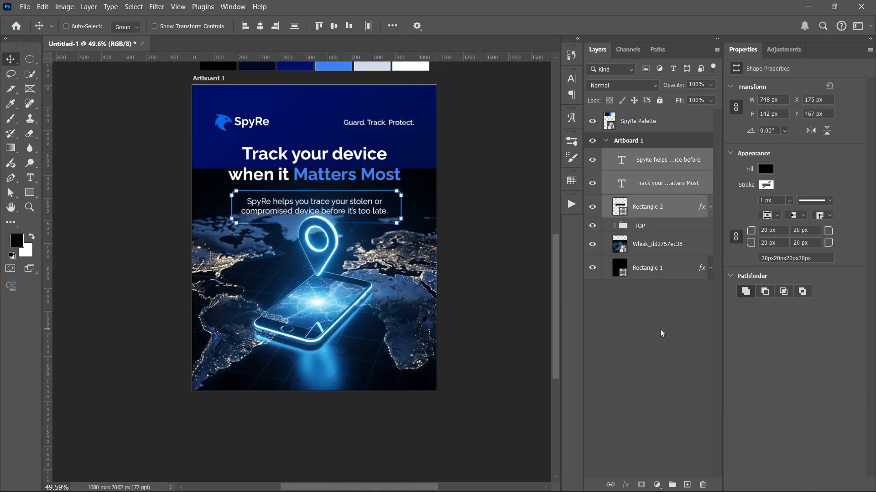
- Place the headline layer above the subtext layer, and raise the subtext with its outlined rectangle to Y 447 px
left_click(655, 182)
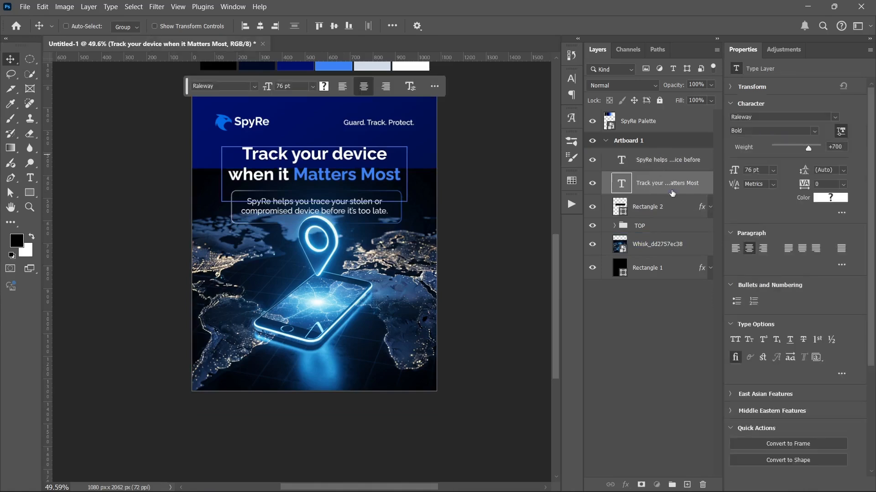
key("ctrl+bracketright")
left_click(670, 193)
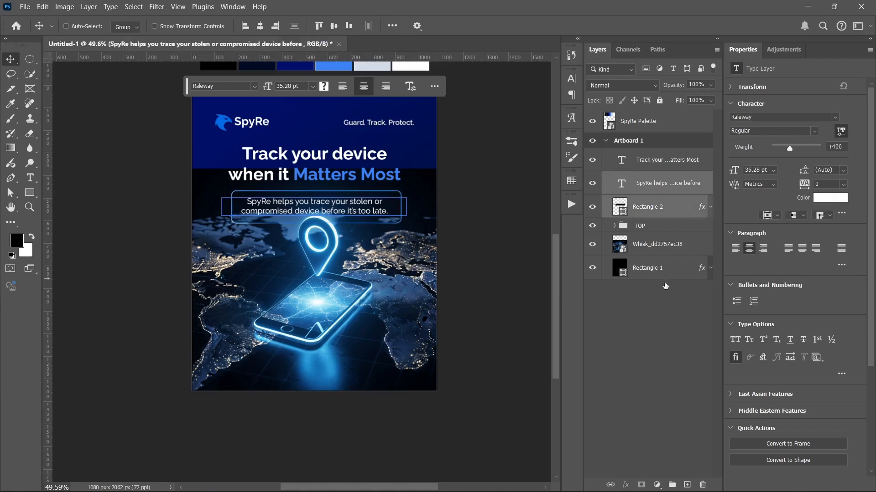
key("shift+Up")
key("shift+Up")
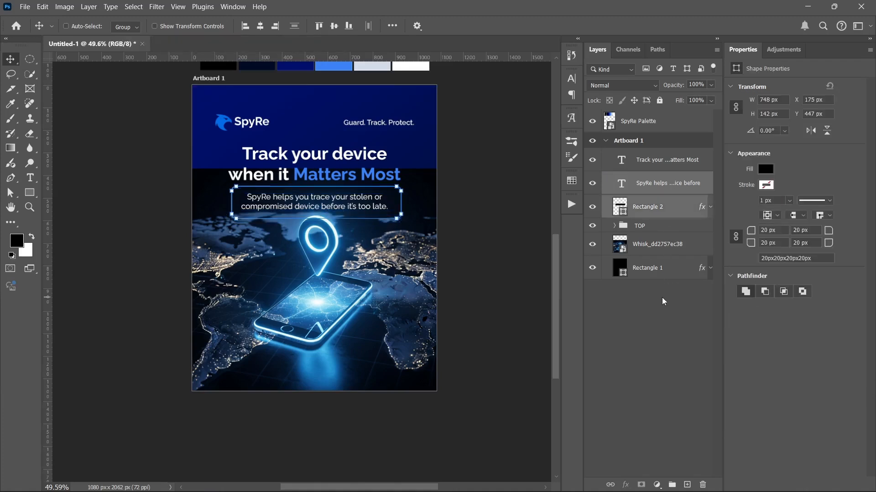
left_click(661, 297)
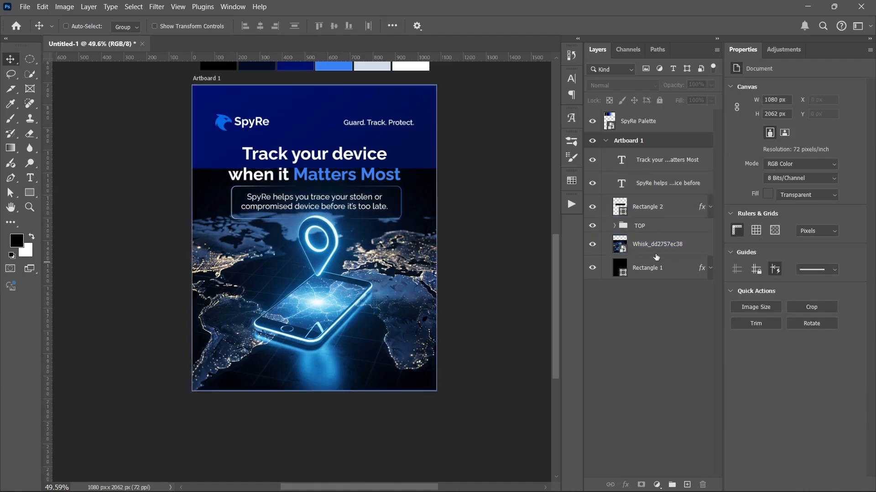
- Add a layer mask to the Whisk_dd2757ec38 phone image
left_click(669, 213)
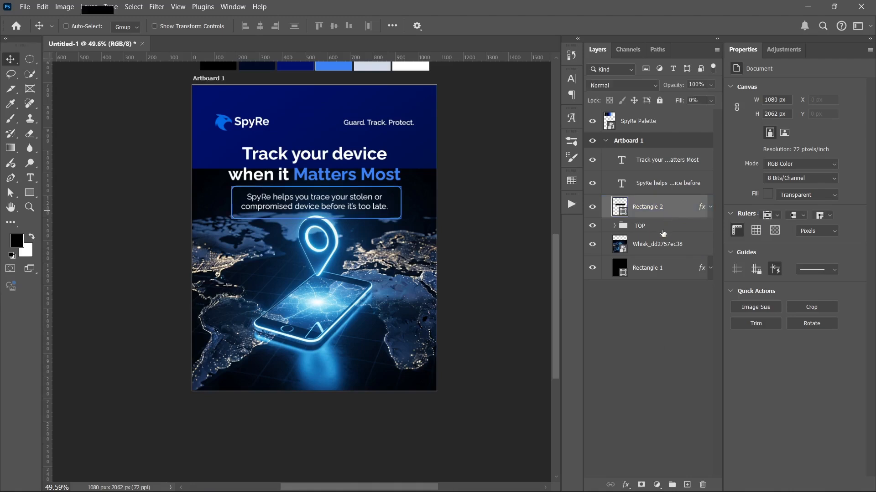
left_click(686, 248)
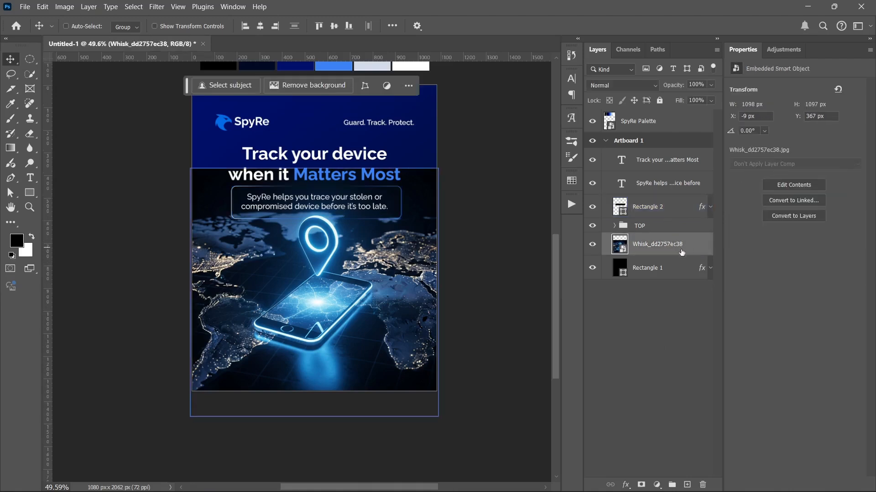
left_click(642, 483)
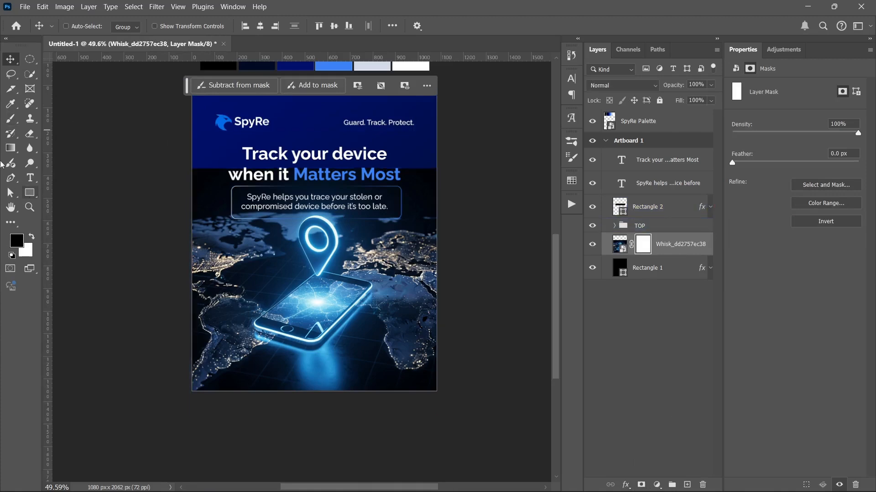
- Fade the phone image's upper edge on its mask with a linear black-to-transparent gradient running from the headline's second line down to the phone
key("x")
left_click(10, 148)
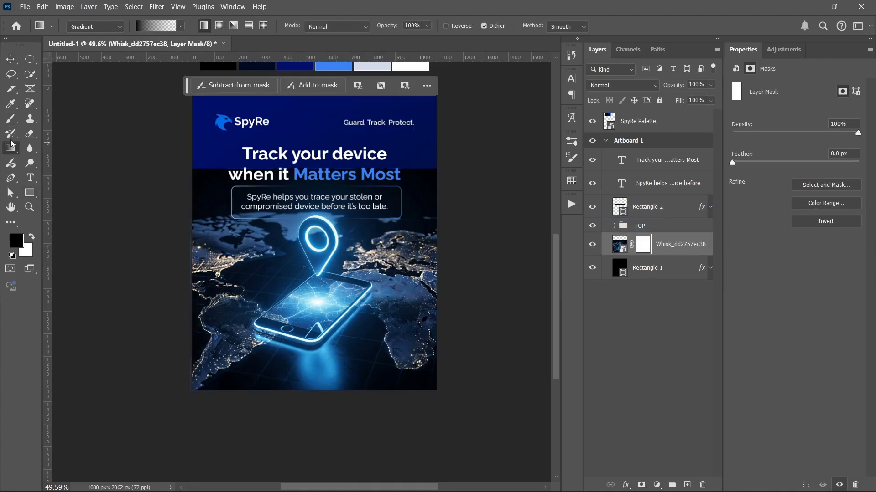
left_click(156, 30)
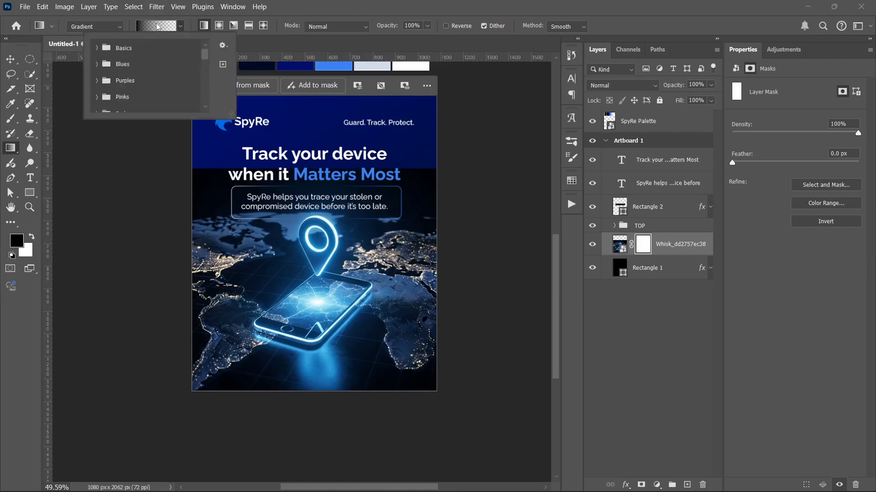
left_click(97, 47)
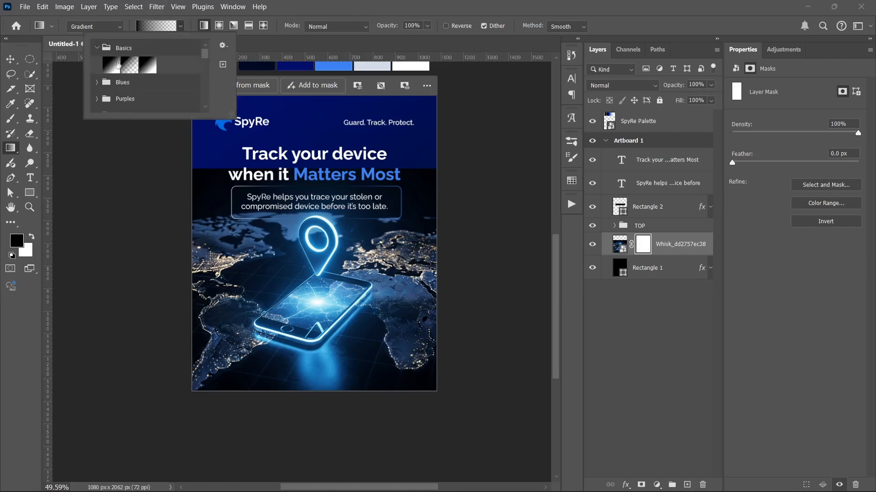
left_click(123, 64)
left_click(98, 46)
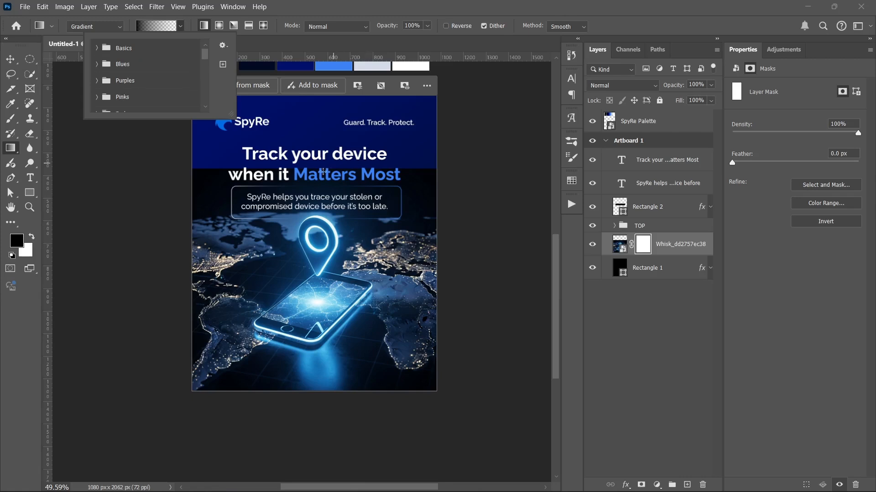
left_click(306, 147)
left_click_drag(310, 149, 315, 299)
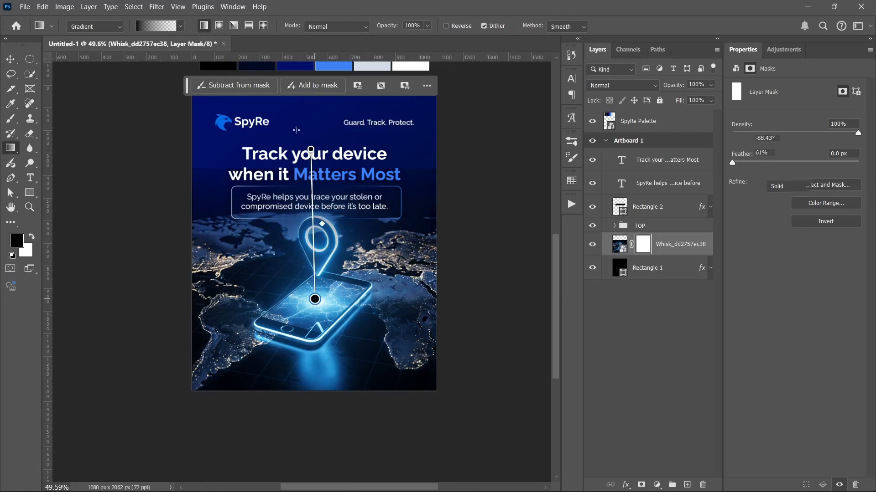
left_click_drag(311, 150, 319, 185)
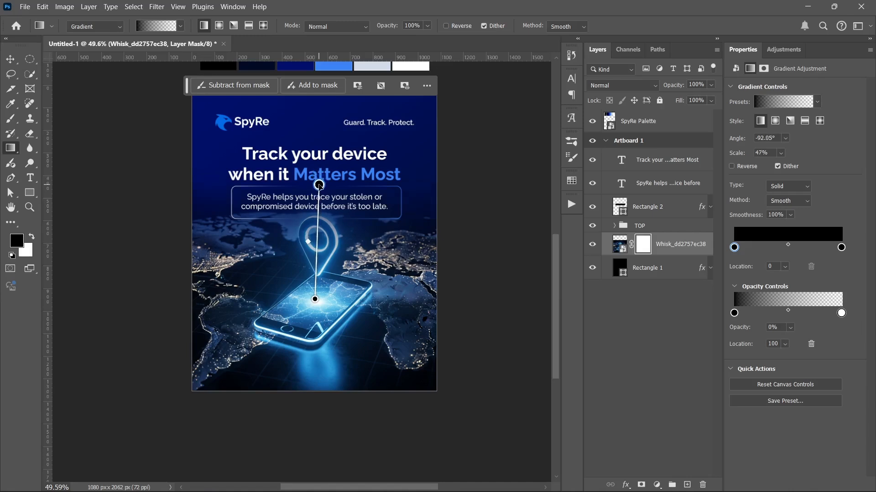
left_click(631, 326)
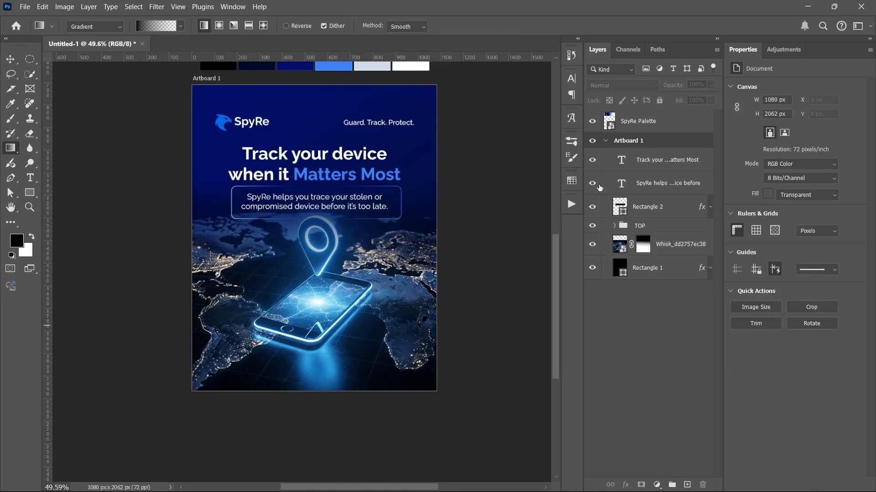
- Hide the headline, subtext, Rectangle 2 and TOP group, and shift the upper end of the phone image's mask gradient slightly down
left_click_drag(593, 161, 592, 226)
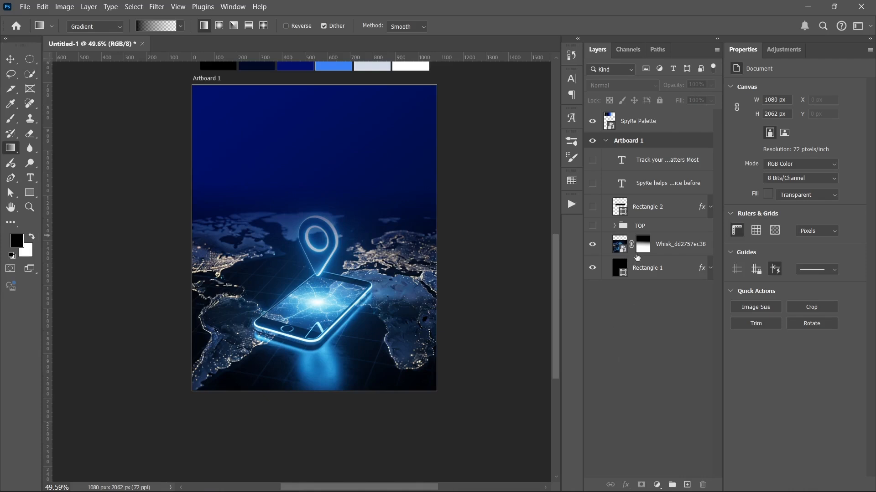
left_click(644, 247, "shift")
left_click(644, 247)
left_click(643, 248)
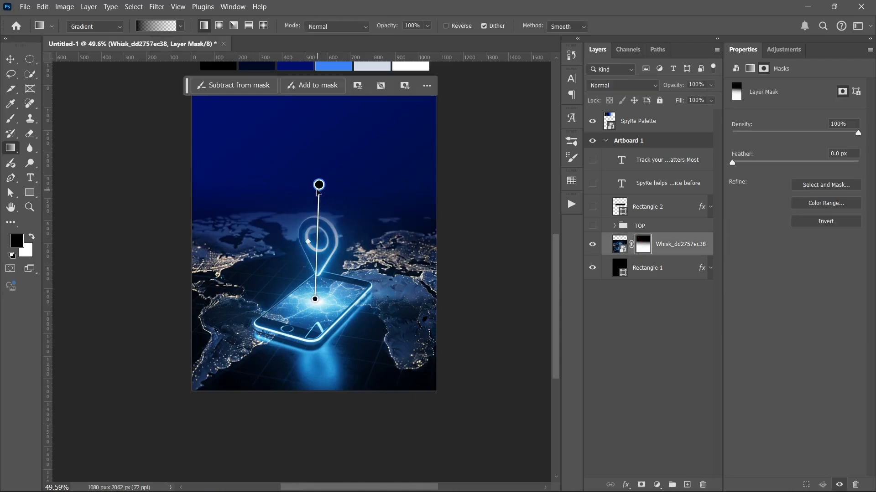
left_click_drag(318, 185, 314, 192)
left_click(646, 306)
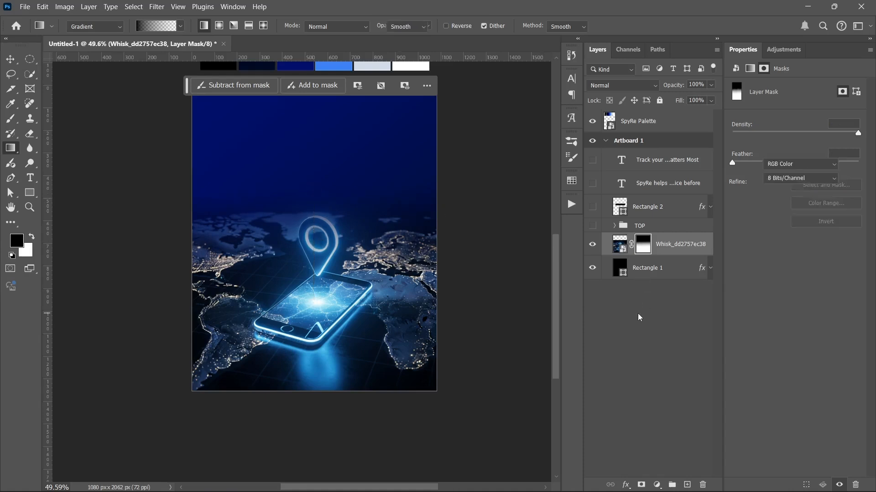
- Set the blend mode of the phone image layer to Screen
left_click(611, 247)
left_click(625, 85)
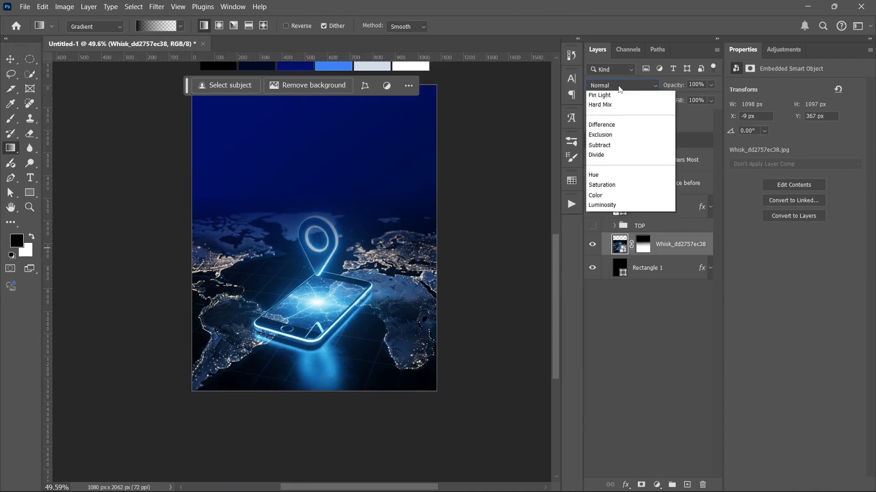
left_click(604, 197)
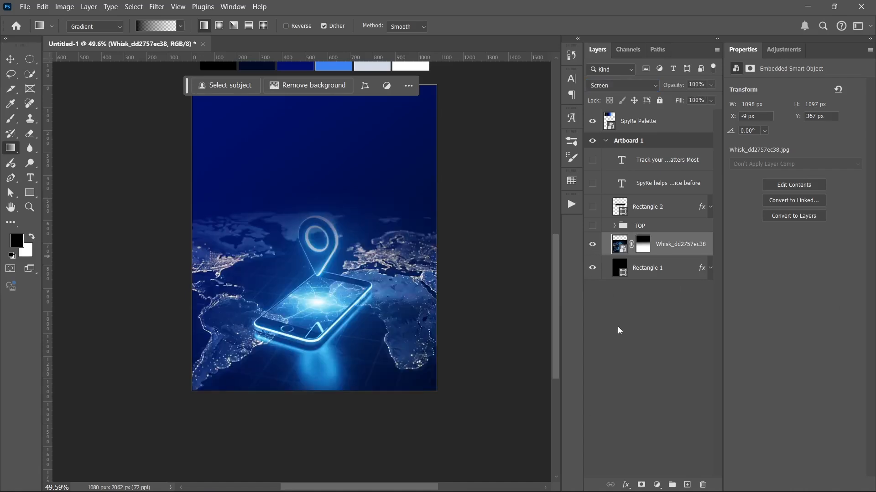
left_click(617, 327)
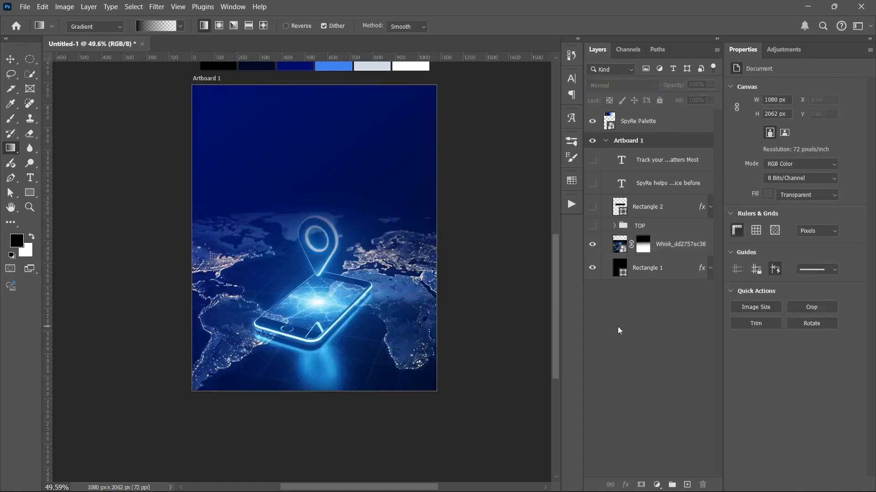
- Show the hidden text, Rectangle 2 and TOP group again, and move the TOP group above all other layers in Artboard 1
left_click_drag(592, 222, 592, 163)
left_click(660, 228)
left_click_drag(660, 228, 654, 155)
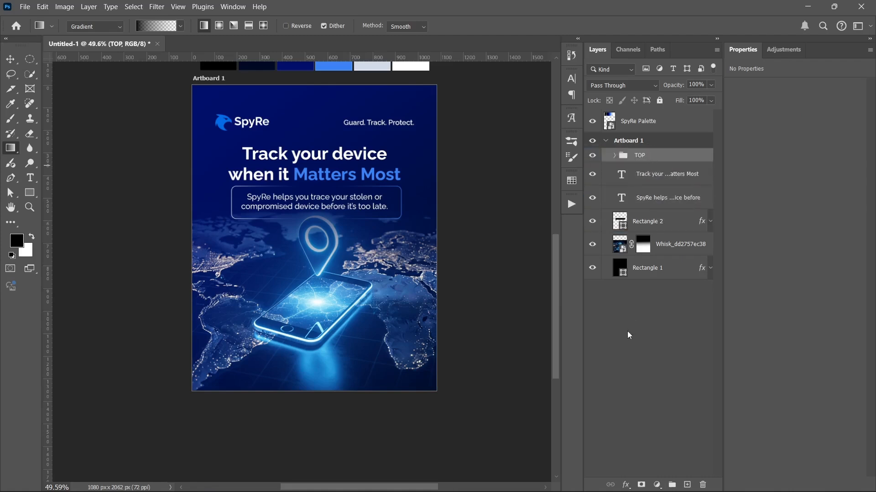
- Draw a rectangle about 1292 × 225 px across the artboard's bottom edge and place its layer above the phone image
left_click(656, 272)
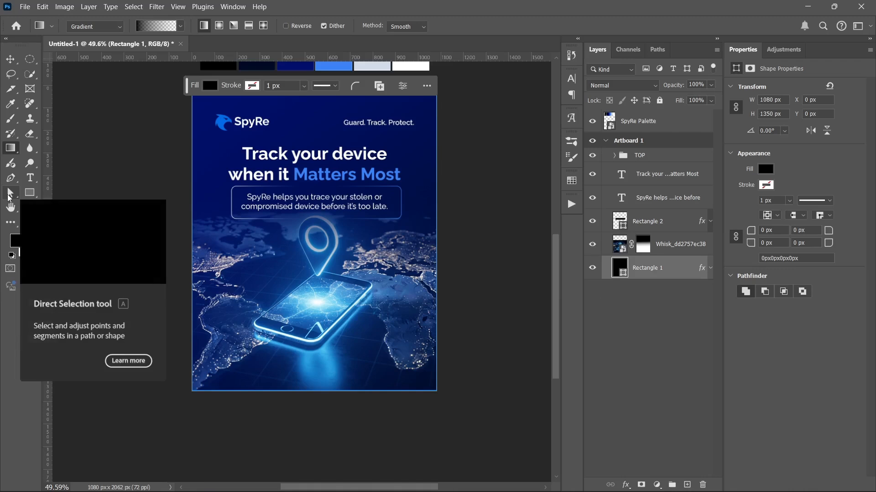
key("v")
key("alt+v")
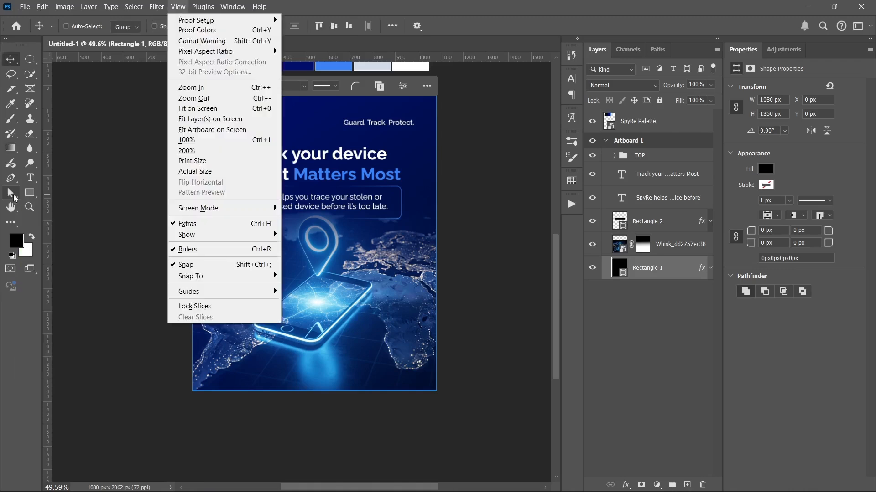
left_click(30, 192)
left_click_drag(165, 342, 314, 391)
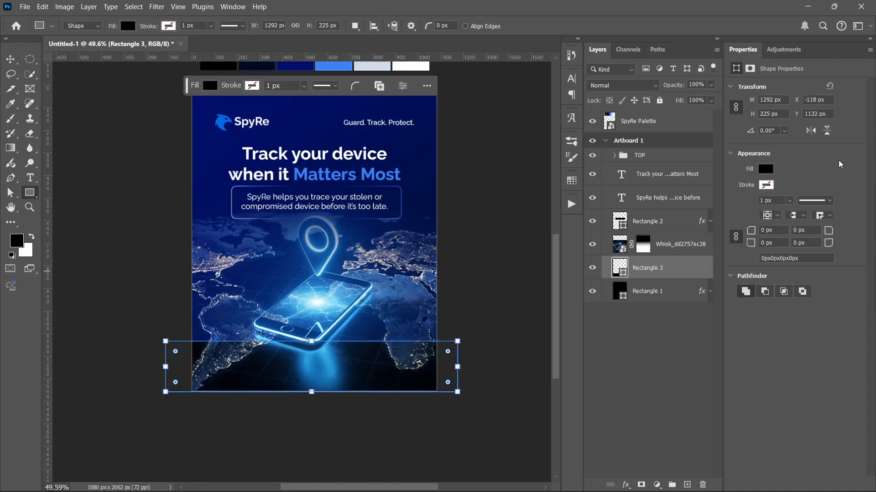
left_click_drag(657, 265, 670, 235)
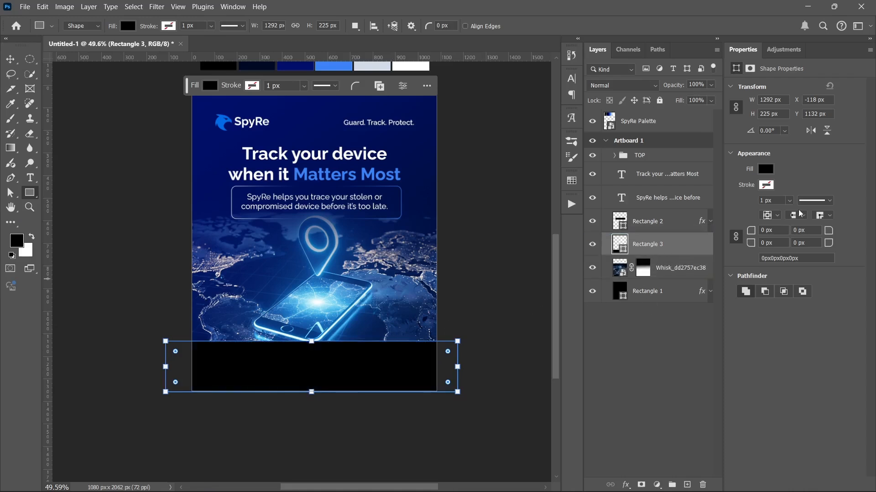
- Fill the bottom rectangle with the palette's bright blue from the recently used colors
left_click(765, 170)
scroll(384, 136, "up", 2)
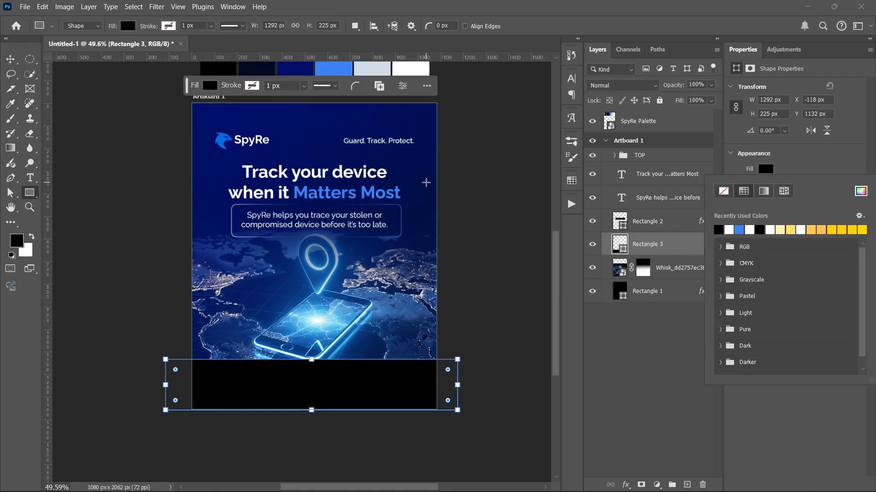
left_click(739, 230)
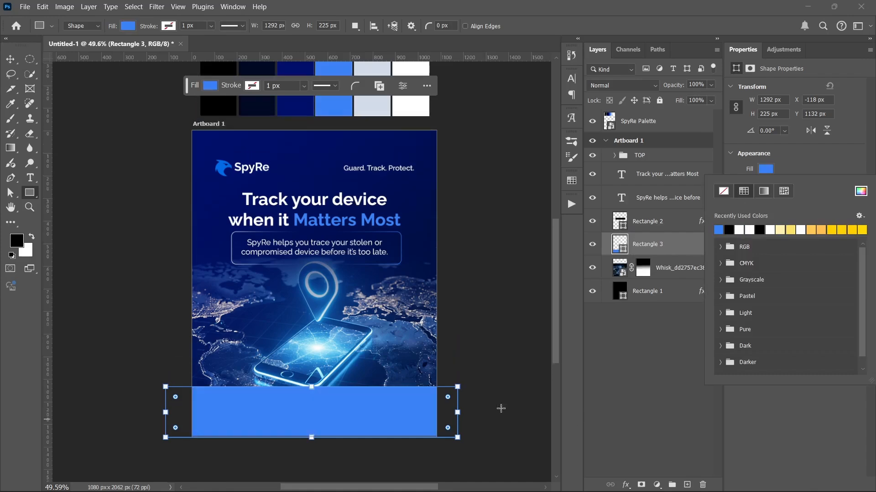
- Extend the blue rectangle slightly below the artboard and lower its upper edge to Y 1215 px, making it 160 px high
left_click(305, 437)
left_click_drag(312, 432, 316, 436)
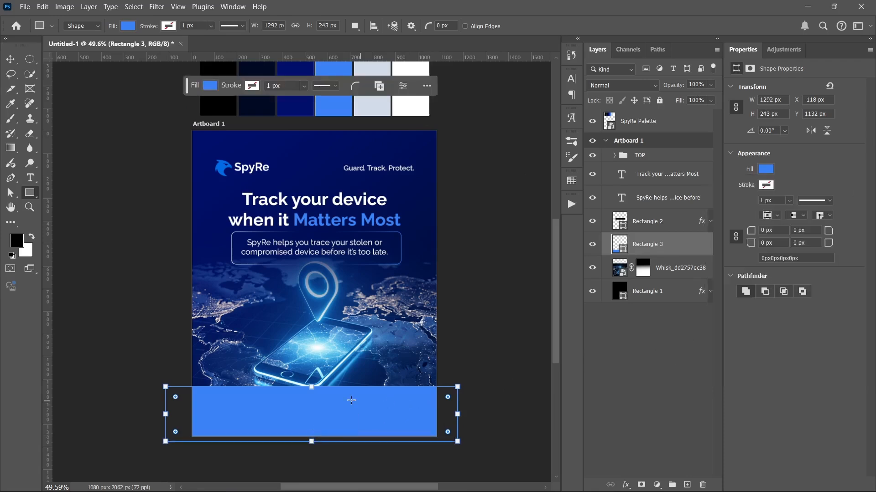
left_click_drag(310, 388, 311, 406)
scroll(361, 357, "down", 3)
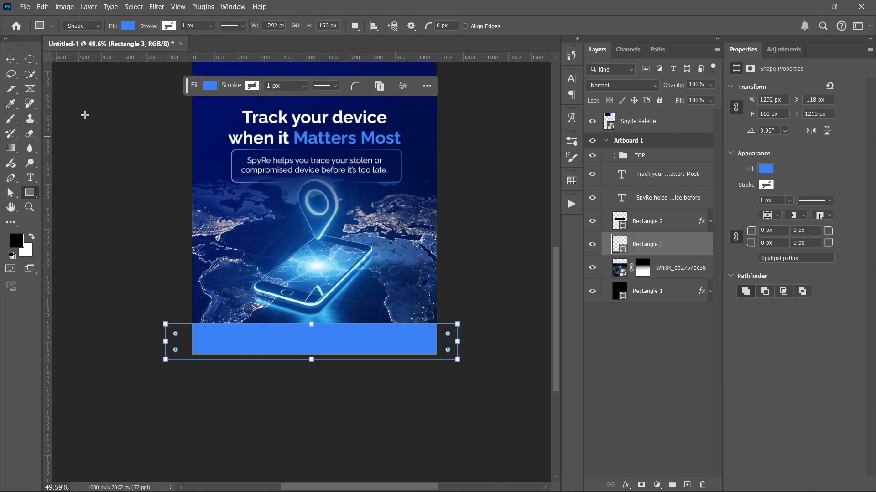
- Draw a closed four-point Pen shape about 729 × 302 px over the blue bar's left half, with a slanted right edge
right_click(11, 179)
scroll(182, 273, "down", 3)
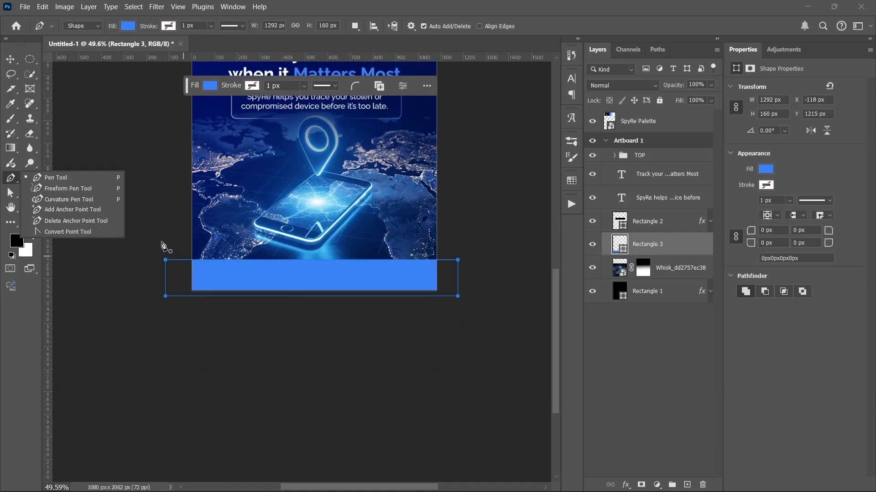
left_click(162, 244)
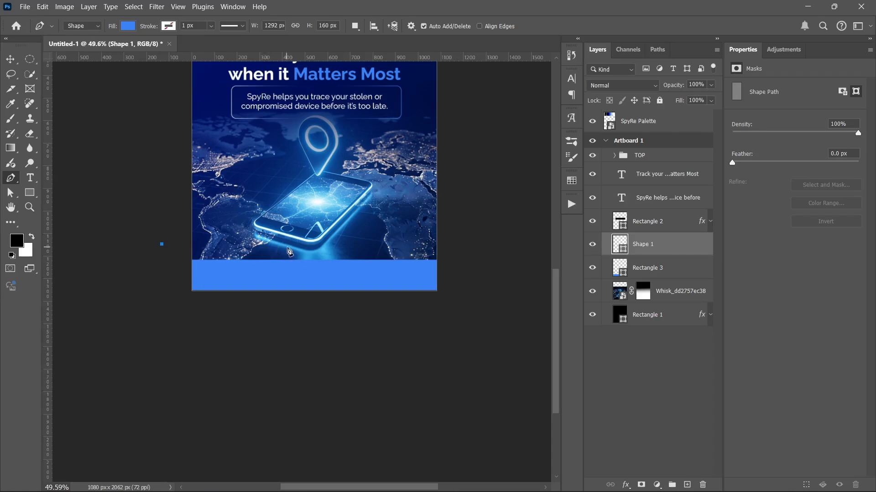
left_click(291, 246)
left_click(322, 313)
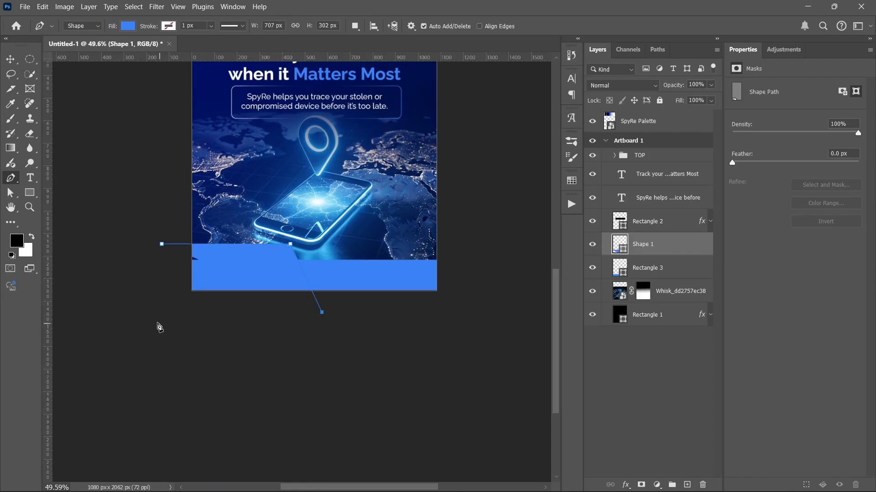
left_click(156, 312)
left_click(162, 245)
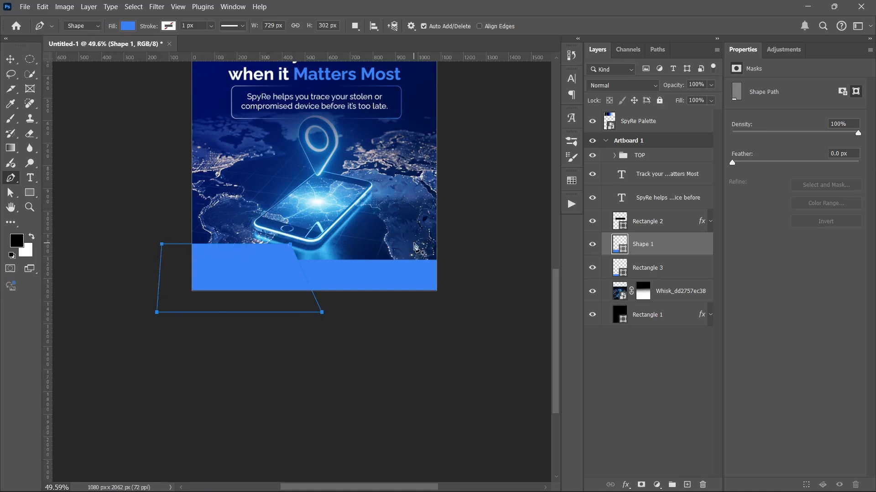
- Change the slanted shape's fill color to white
double_click(618, 245)
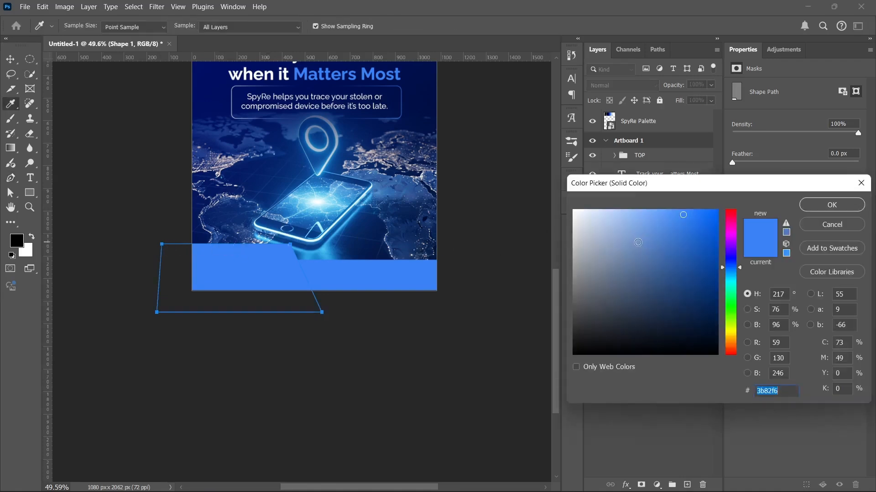
left_click_drag(581, 218, 524, 170)
left_click(831, 204)
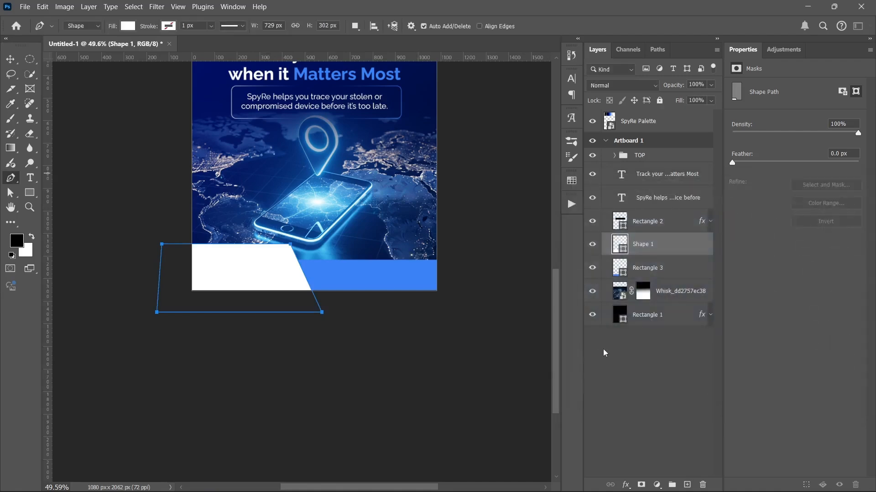
- Scale the white slanted shape proportionally to about 118% and position it over the artboard's lower-left corner
key("ctrl+t")
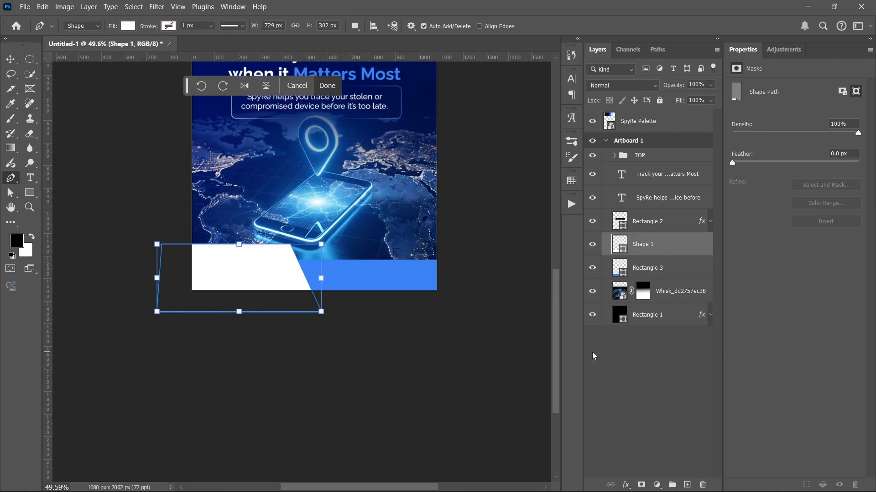
left_click_drag(321, 315, 350, 325)
left_click_drag(271, 280, 267, 284)
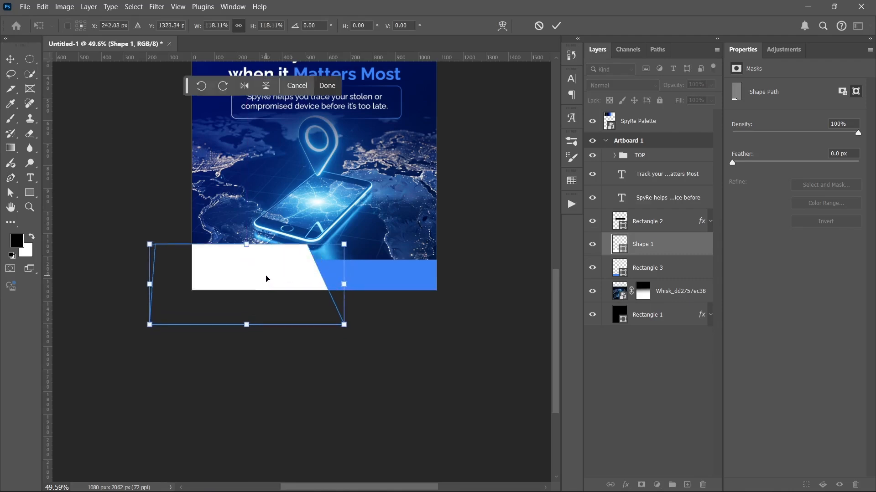
key("Return")
key("g")
left_click(659, 371)
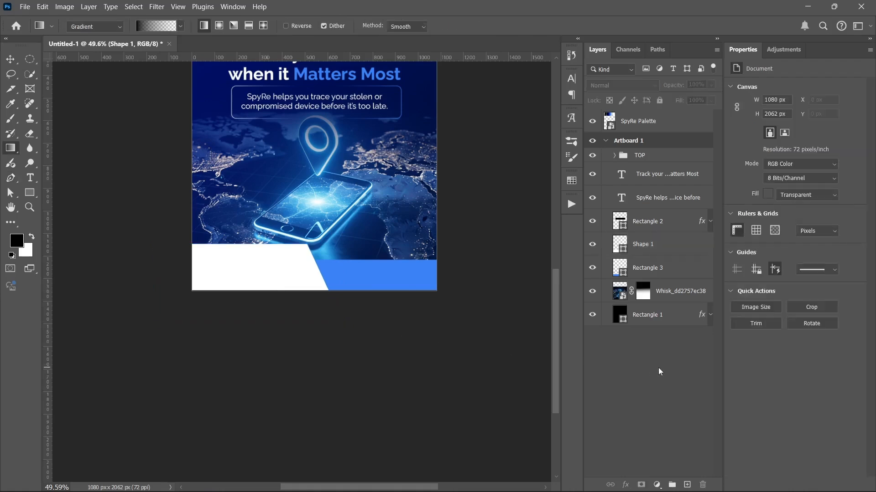
- Nudge the white slanted Shape 1 down by 10 px
scroll(409, 428, "up", 3)
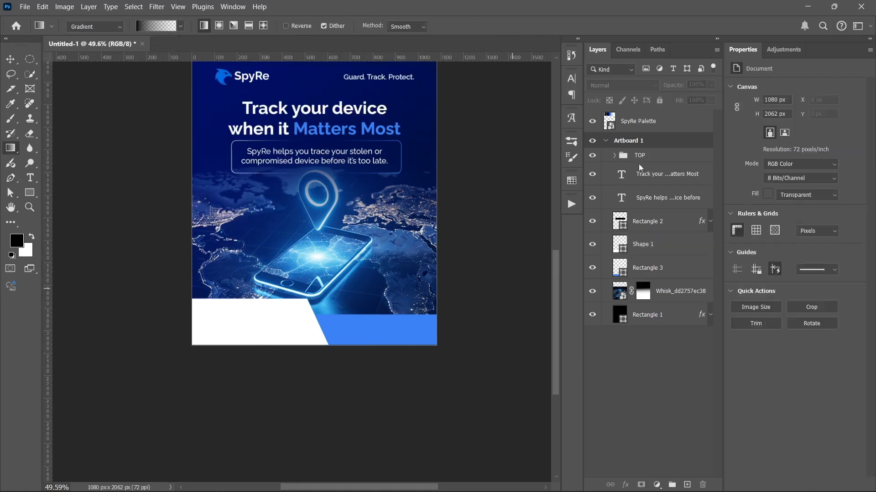
left_click(662, 244)
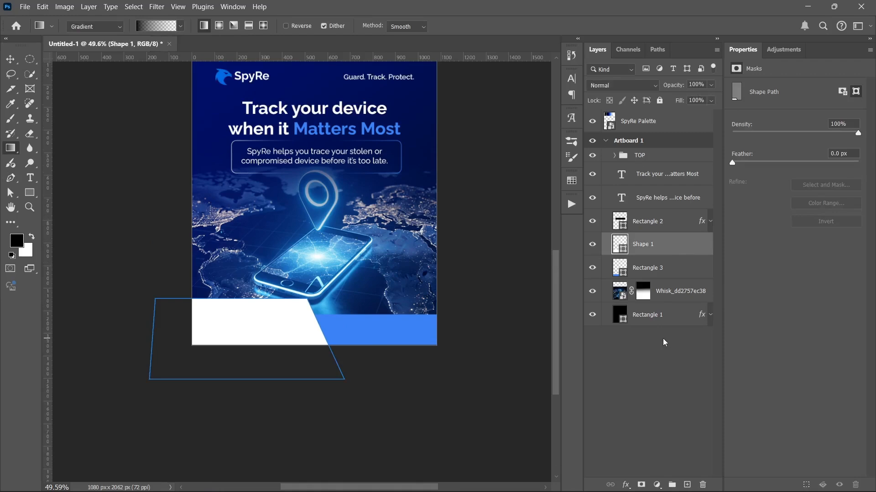
key("v")
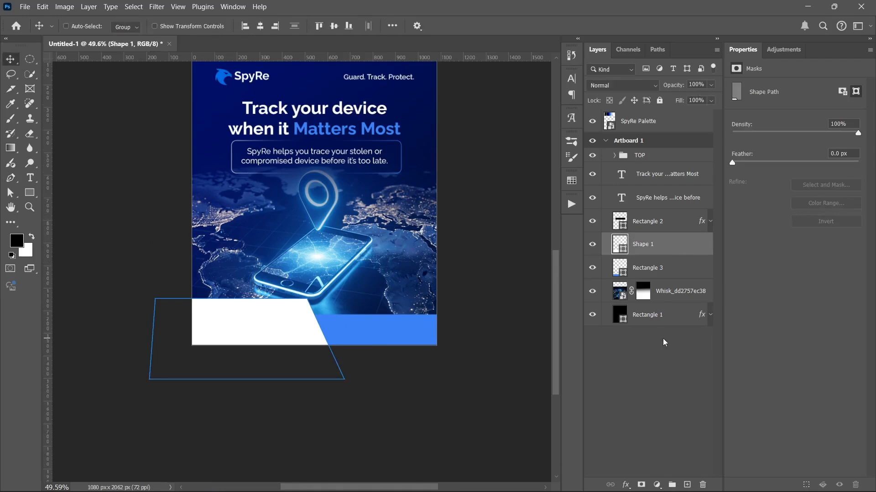
key("shift+Down")
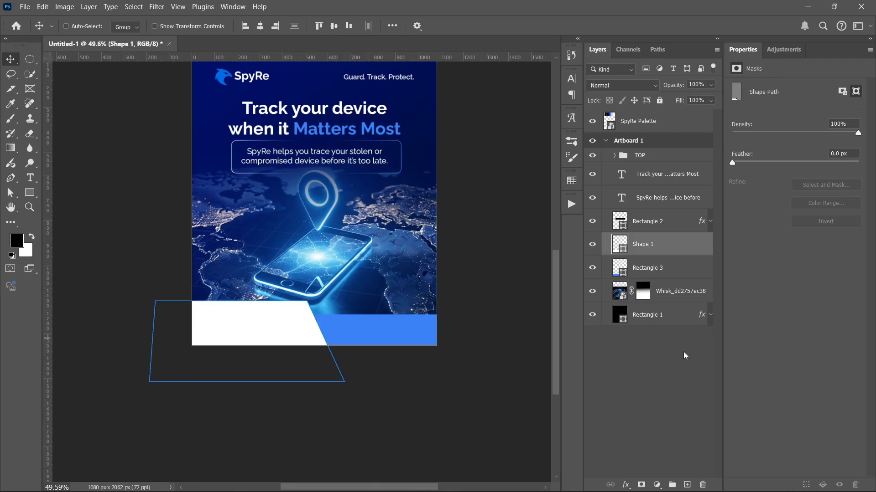
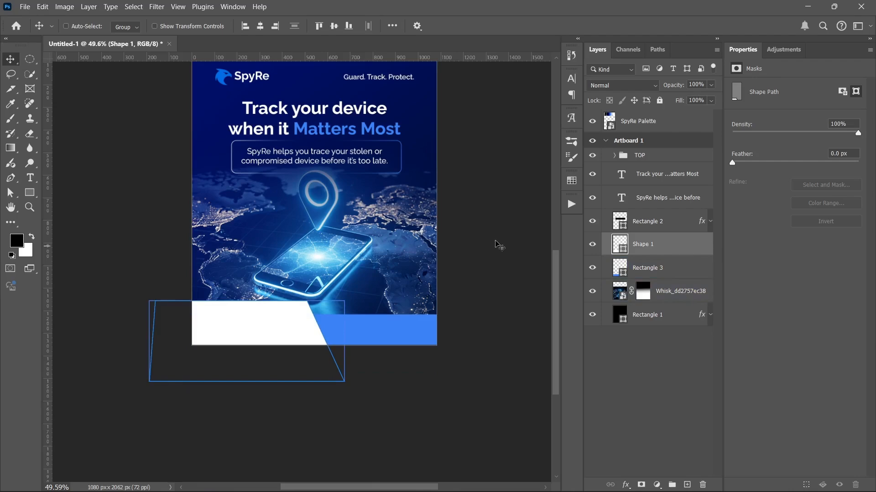
- Place the Google Playstore image from the SpyRe Track Assets folder at 100% on the white shape, at about X 131, Y 1251 px
mouse_move(322, 489)
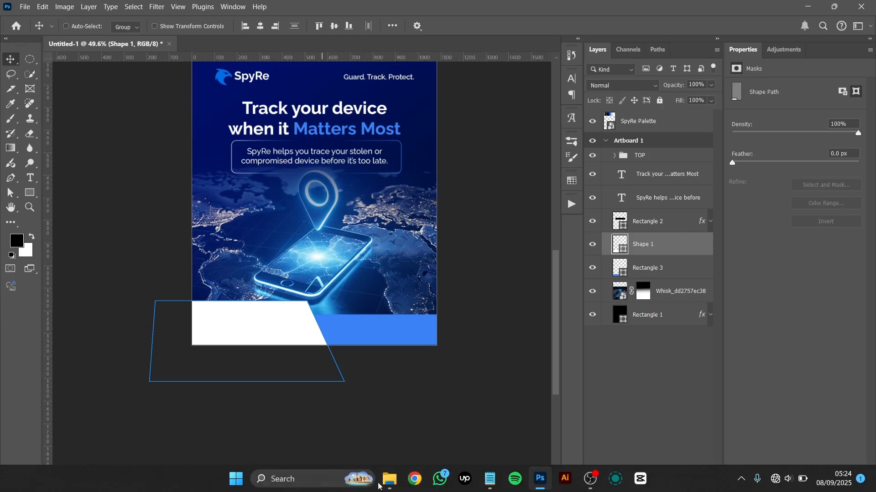
mouse_move(391, 483)
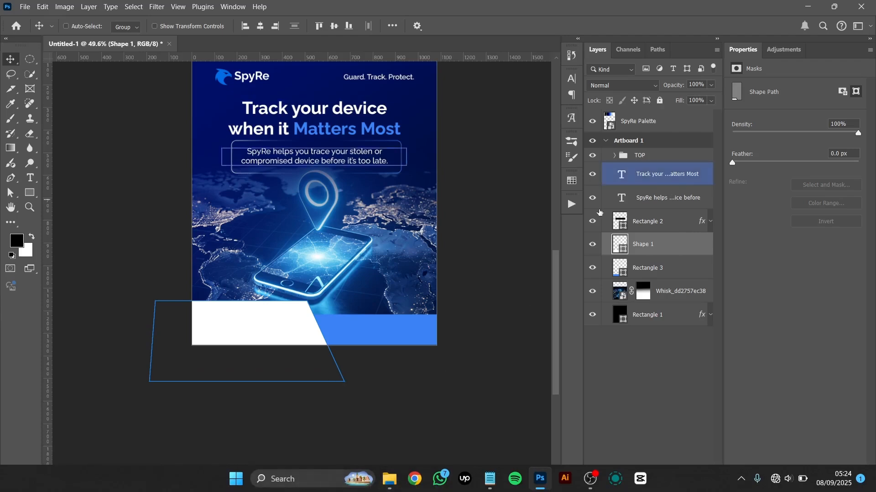
left_click(592, 222)
left_click(593, 221)
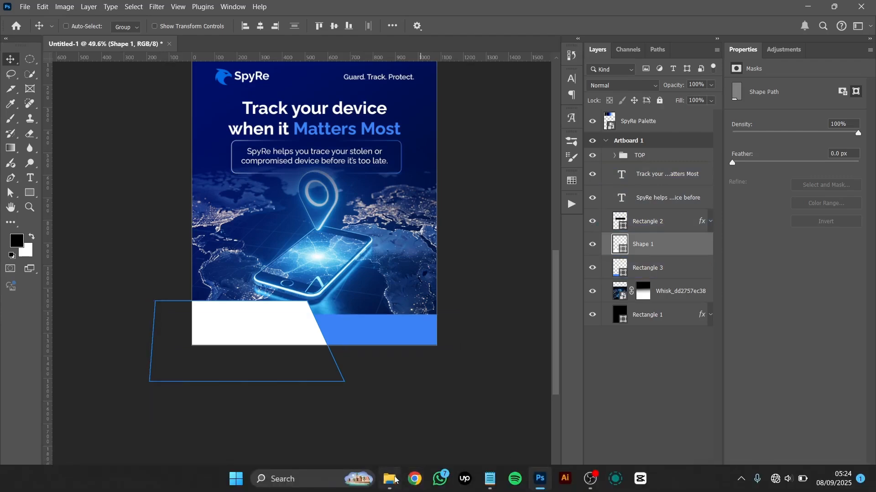
left_click(389, 488)
left_click(289, 181)
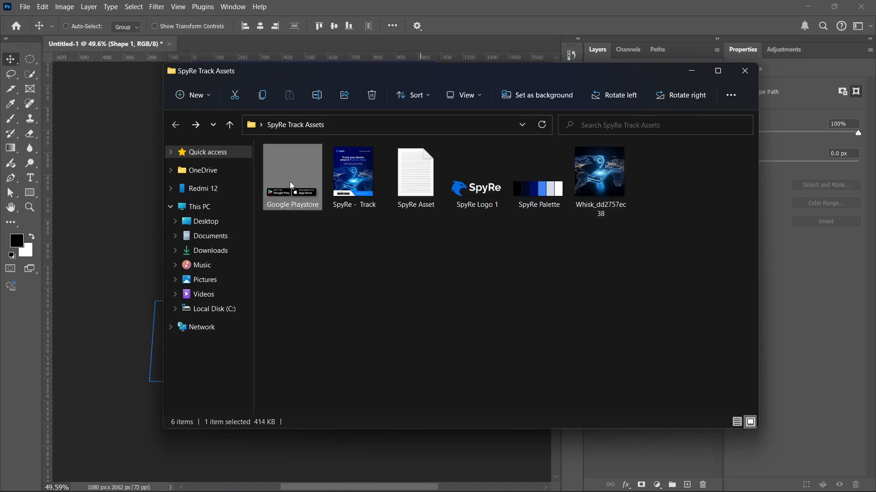
left_click_drag(291, 191, 124, 240)
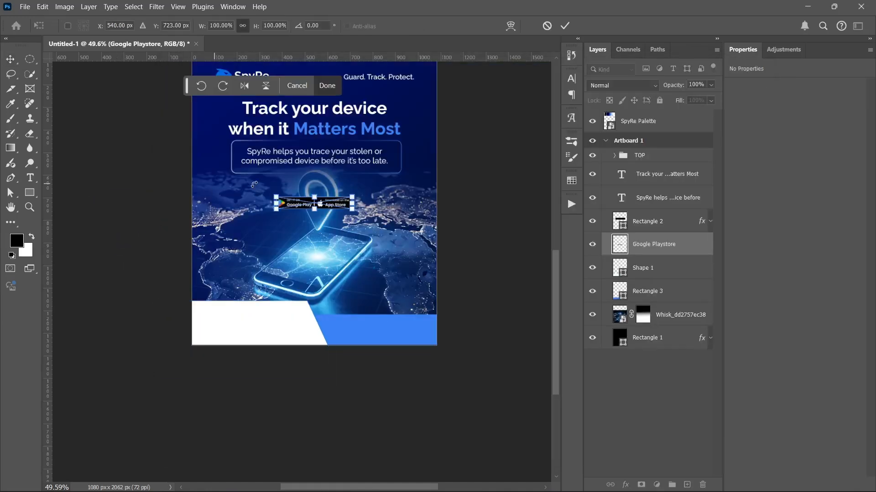
left_click_drag(298, 206, 243, 333)
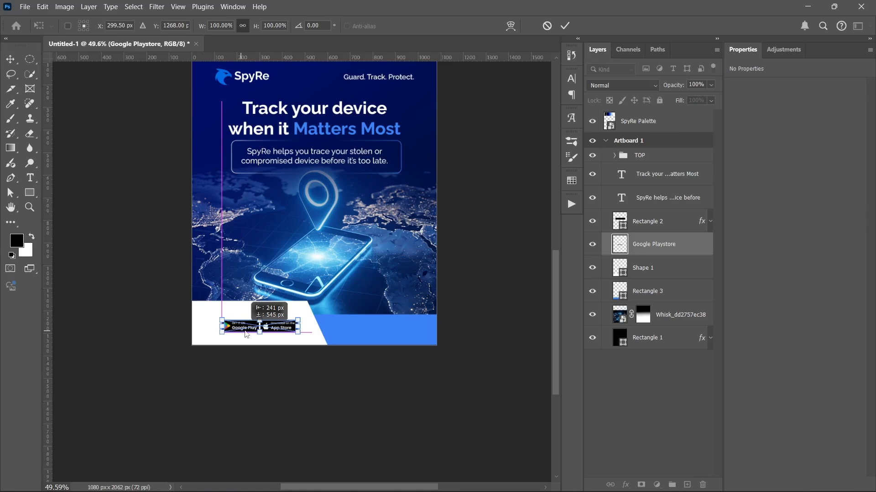
key("Return")
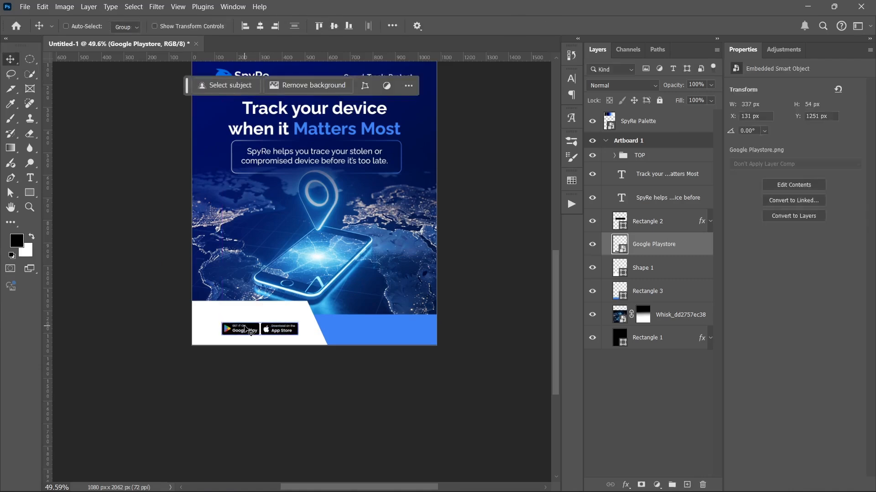
- Copy the CTA "Get SpyRe Now" from SpyRe Asset.txt and paste it as a text layer above the store badges
left_click(30, 178)
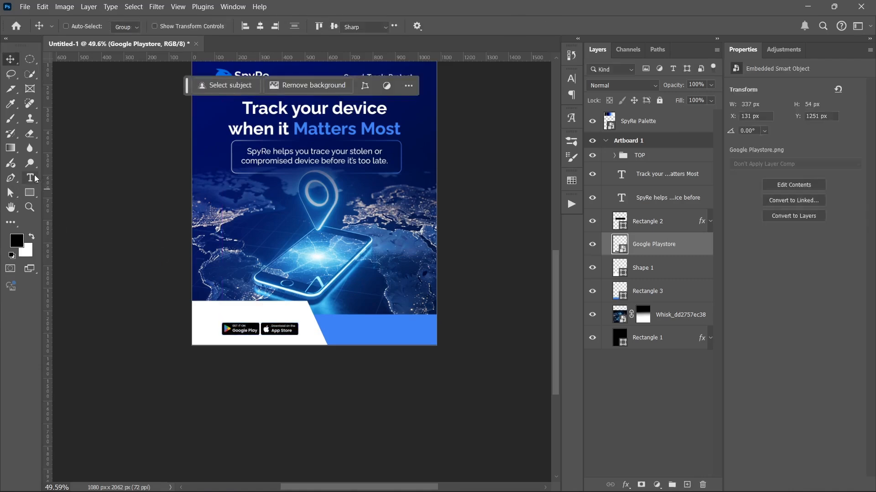
left_click(540, 478)
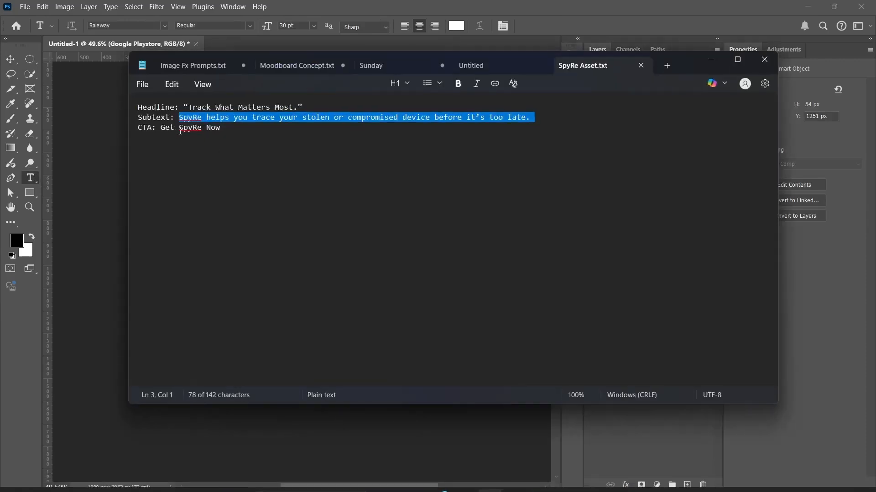
left_click_drag(161, 127, 220, 136)
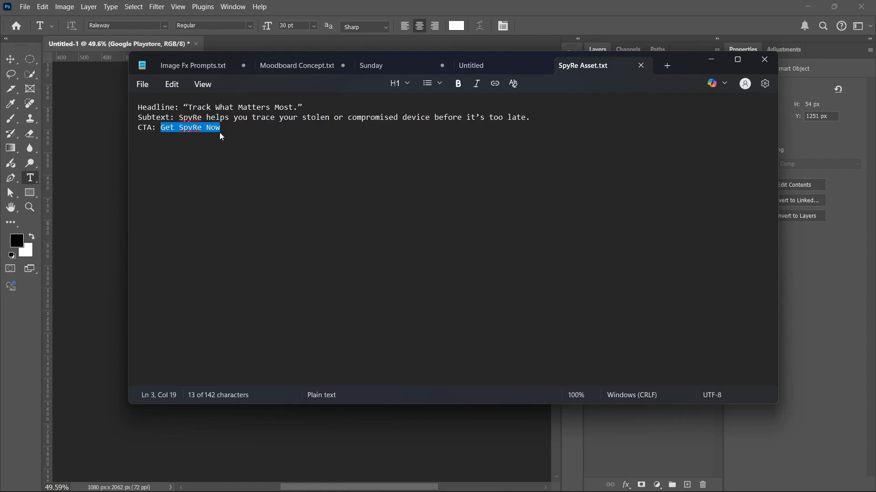
left_click(711, 59)
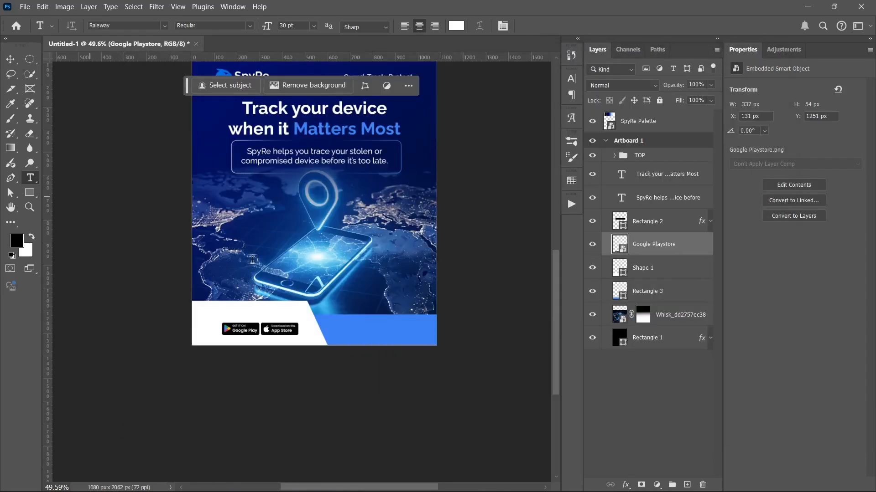
scroll(242, 313, "up", 2)
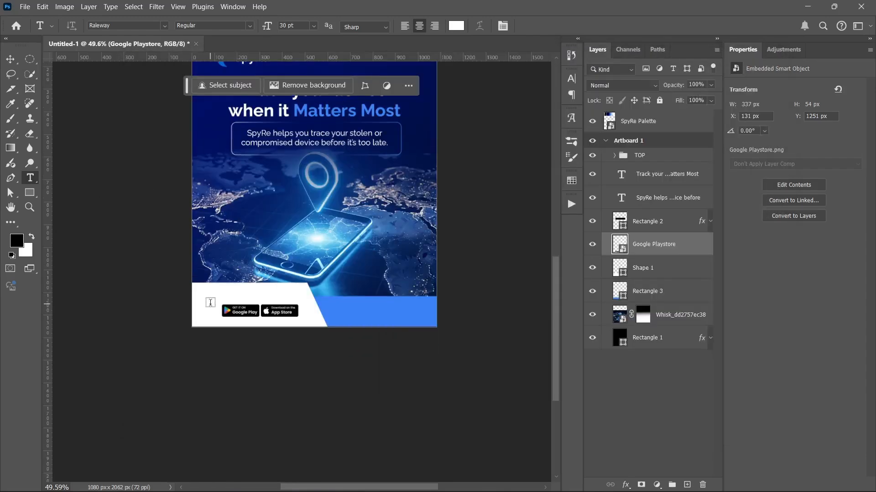
scroll(209, 302, "up", 2)
scroll(243, 297, "up", 1)
left_click(259, 285)
key("ctrl+v")
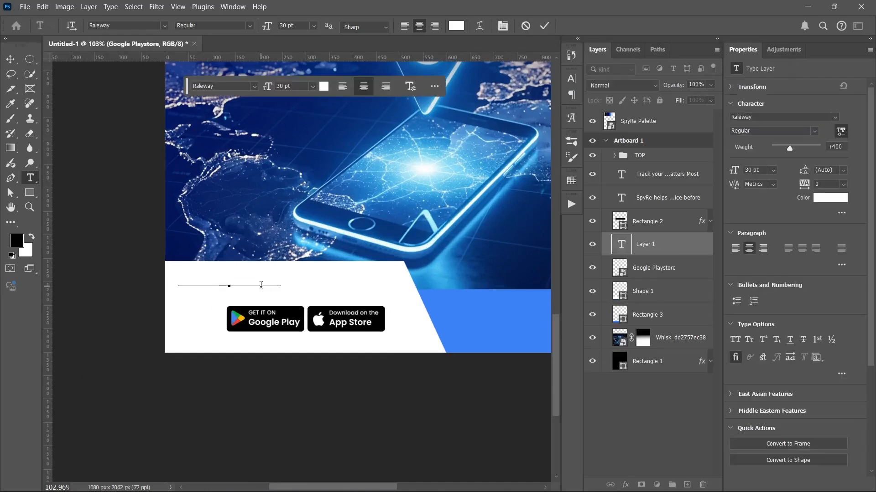
- Set the "Get SpyRe Now" text color to black (000000)
left_click(831, 199)
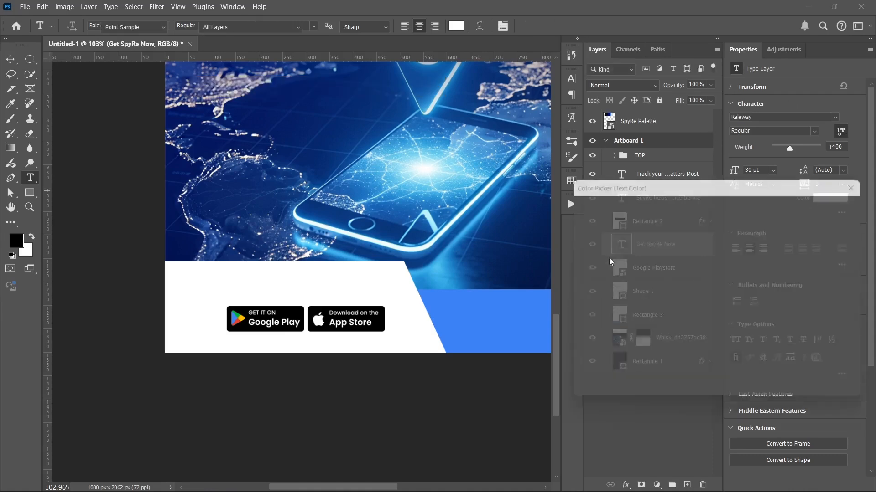
left_click(487, 468)
left_click_drag(487, 469, 487, 469)
left_click(842, 204)
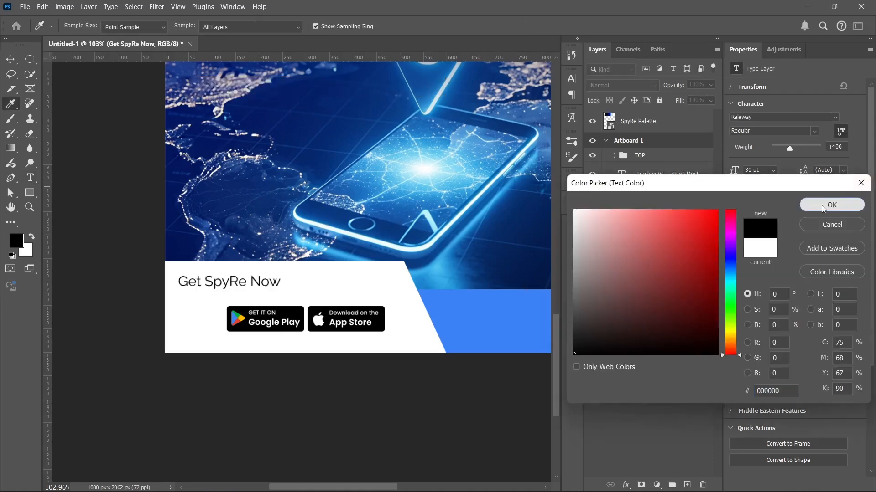
- Move the "Get SpyRe Now" text just above the store badges, aligned with the left edge of the Google Play badge
key("v")
left_click_drag(256, 289, 351, 287)
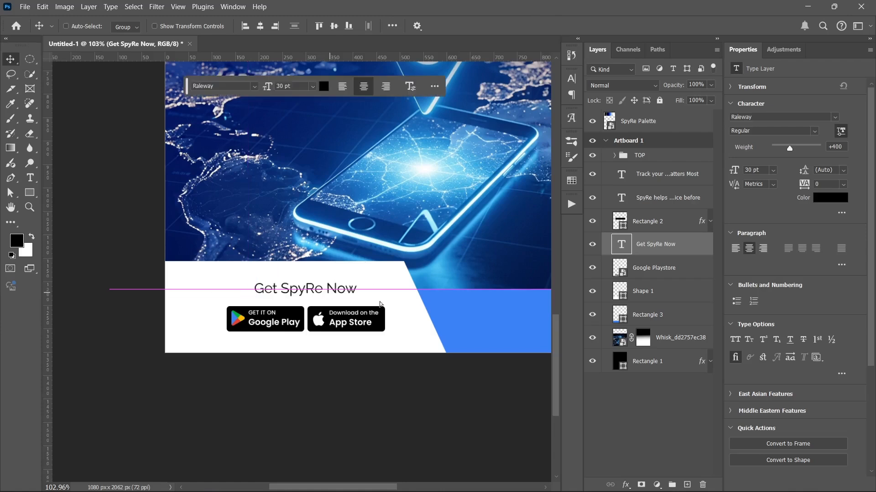
key("shift+Down")
key("shift+Left")
key("shift+Left")
key("shift+Left")
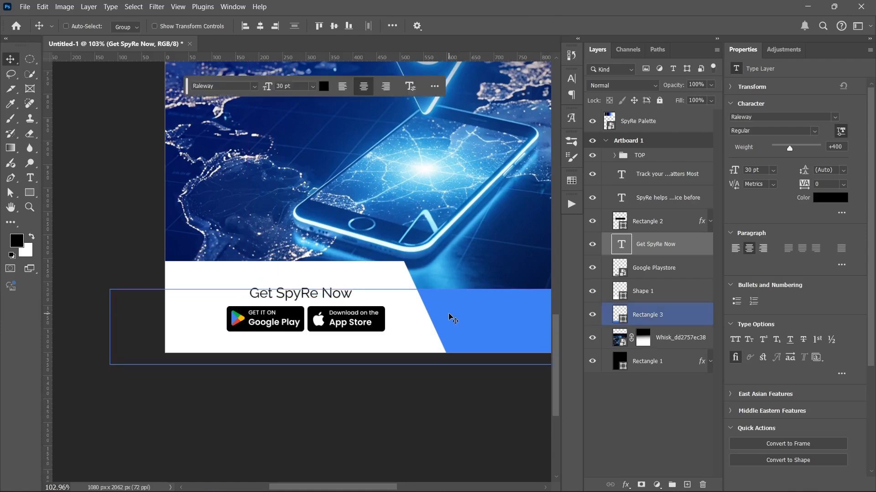
key("shift+Left")
key("shift+Left")
key("shift+Up")
key("shift+Left")
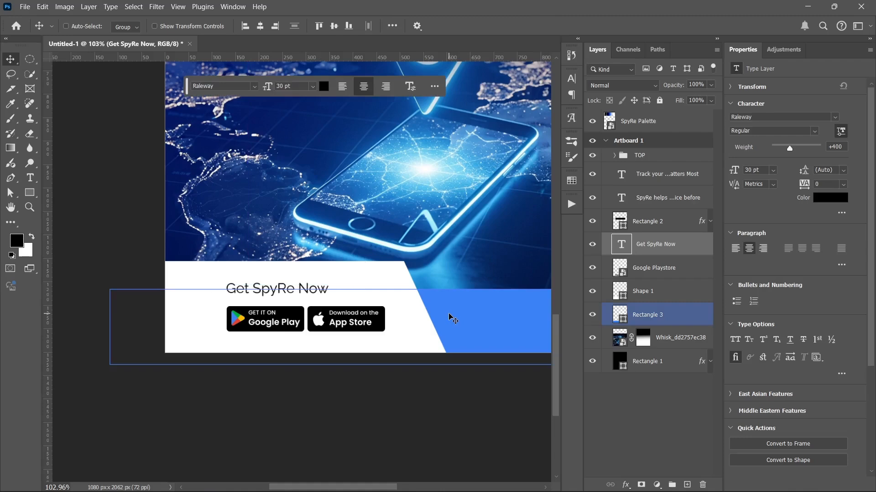
key("Left")
key("Left")
key("Down")
key("Down")
key("Down")
key("Down")
key("Down")
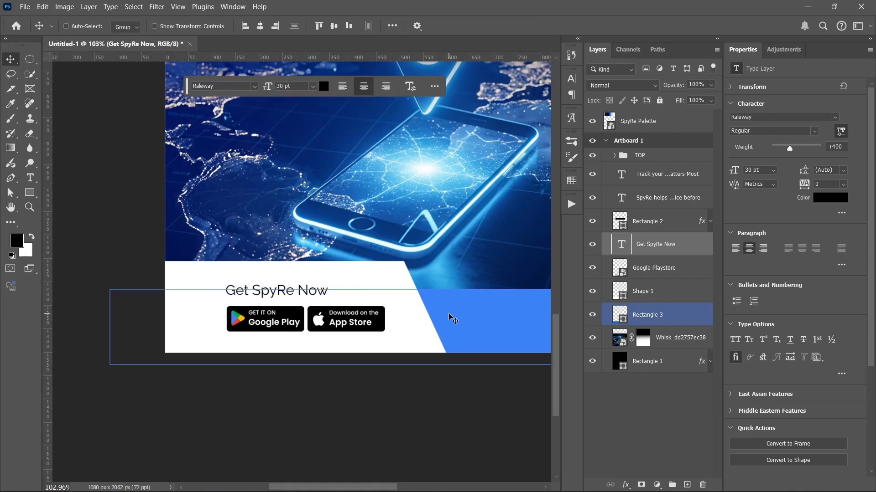
- Draw a horizontal line about 111 px long from the end of "Get SpyRe Now" to the App Store badge's right edge
left_click(28, 193)
right_click(27, 195)
left_click(70, 237)
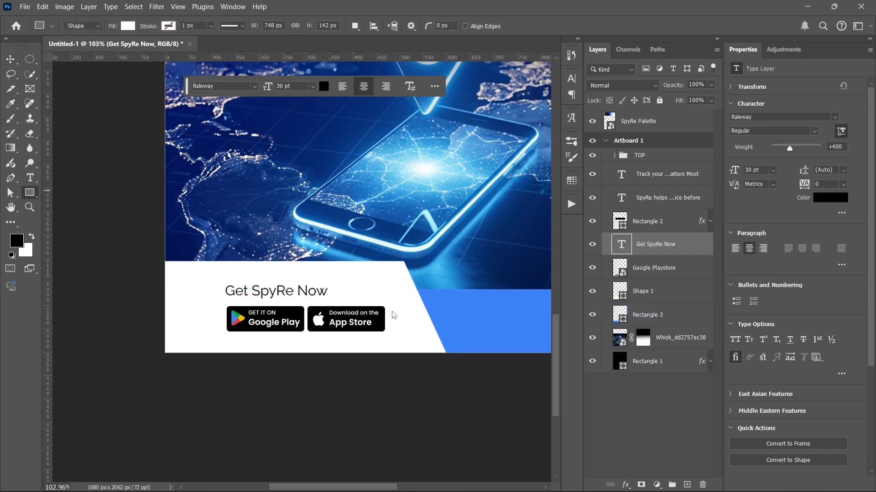
left_click_drag(332, 290, 384, 290)
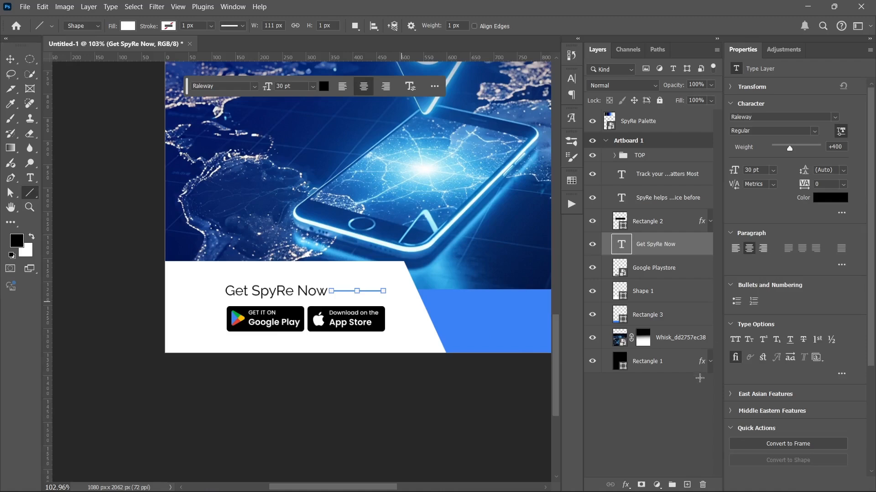
- Set the fill of the line beside "Get SpyRe Now" to black
left_click(665, 423)
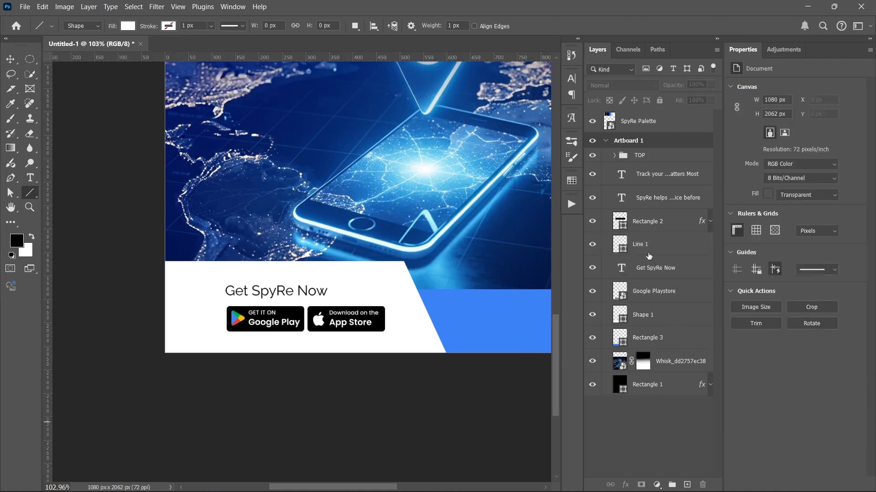
left_click(648, 252)
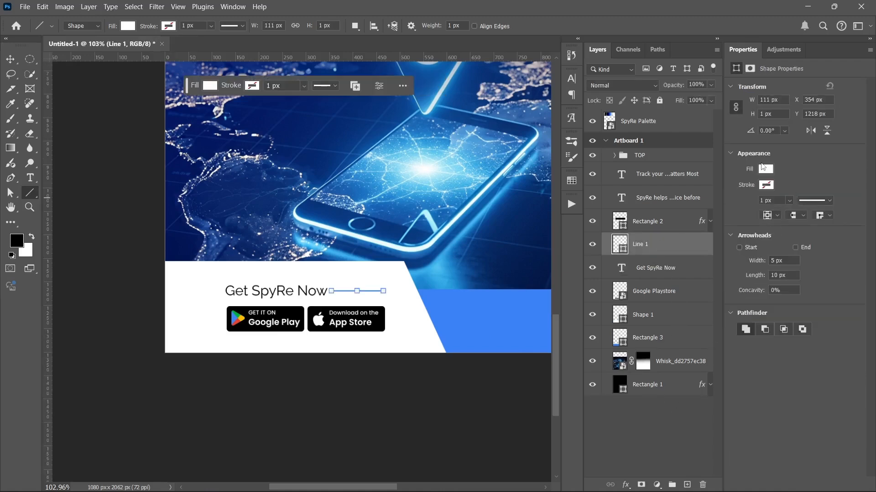
left_click(765, 169)
left_click(728, 229)
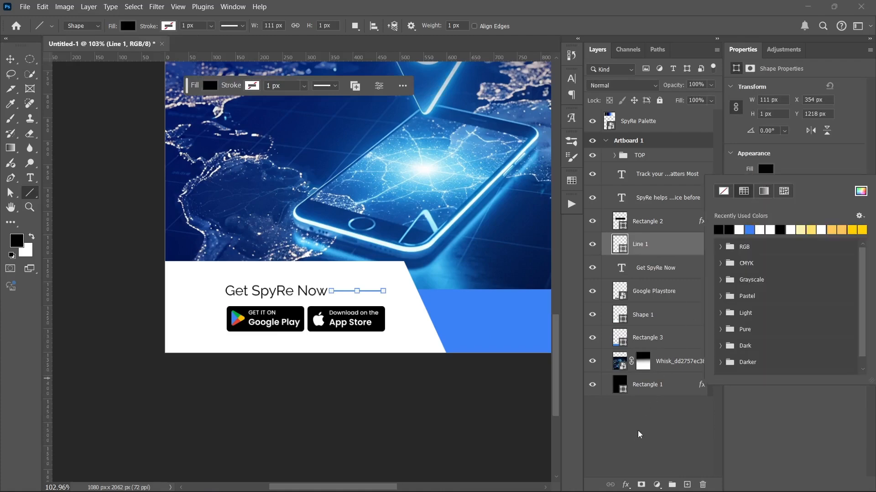
left_click(640, 435)
scroll(335, 288, "down", 2)
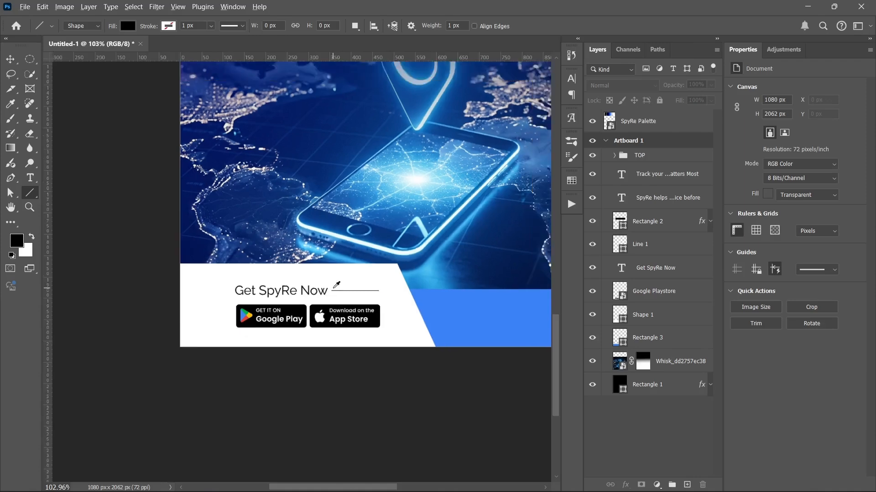
left_click_drag(419, 244, 245, 227)
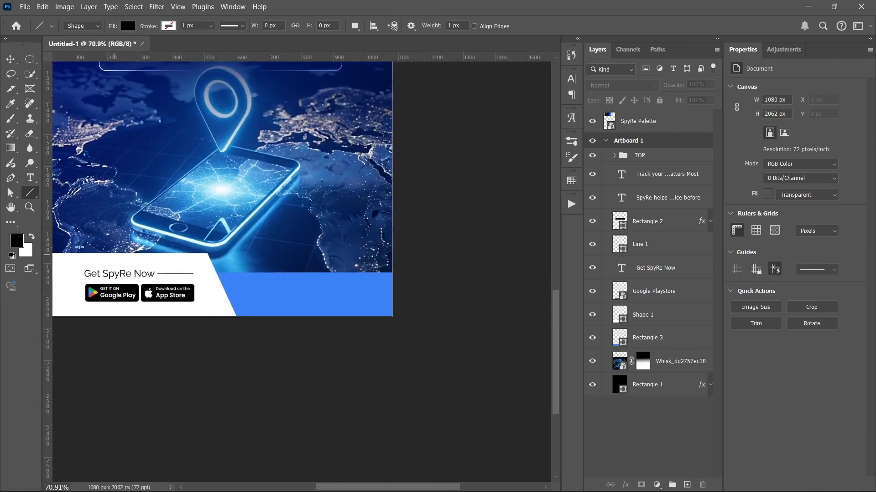
left_click(30, 178)
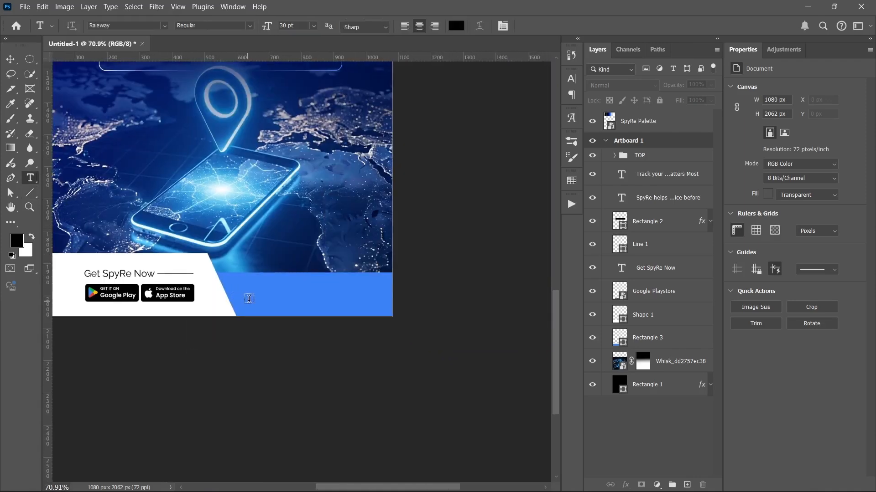
left_click(251, 298)
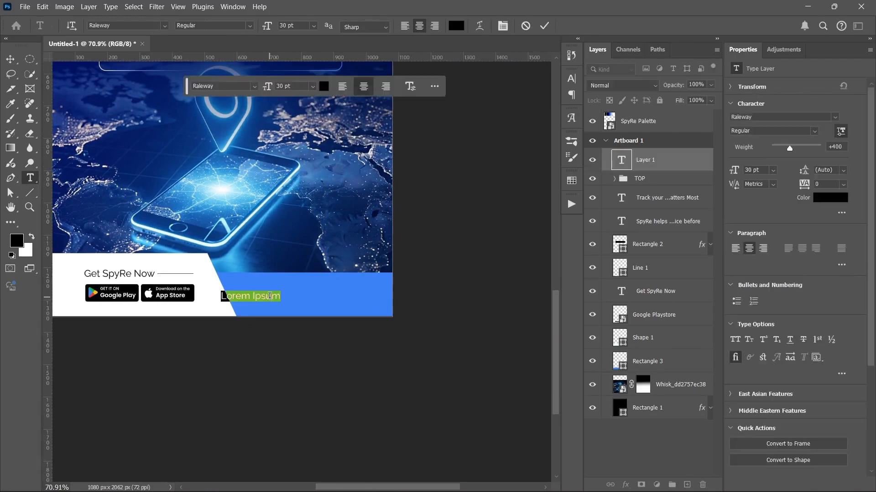
type("www")
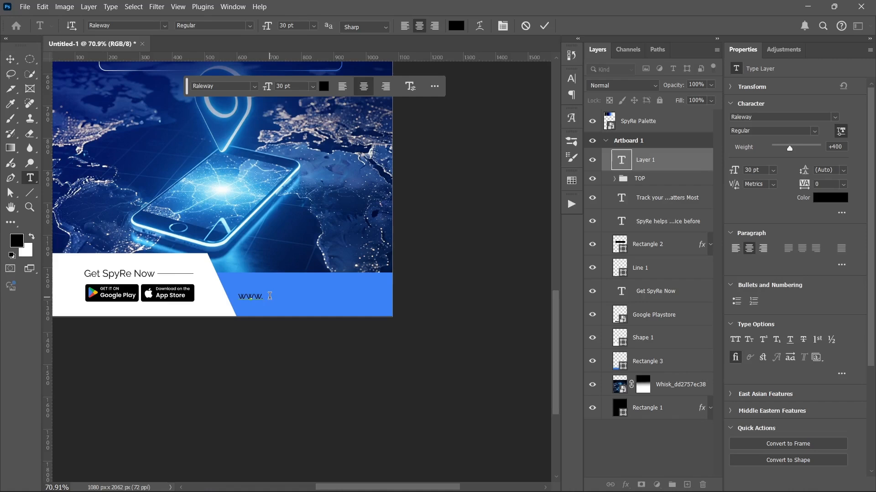
type(".spyre.com  |  #")
key("BackSpace")
type("@spr")
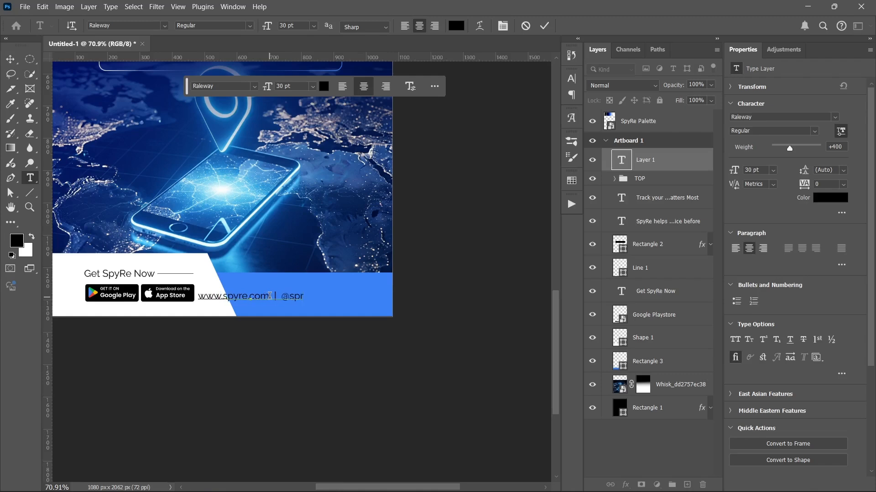
key("BackSpace")
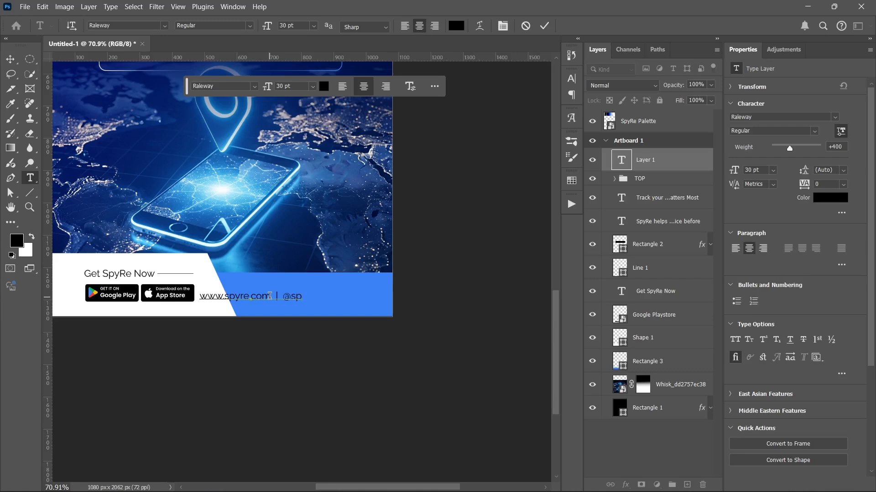
type("y")
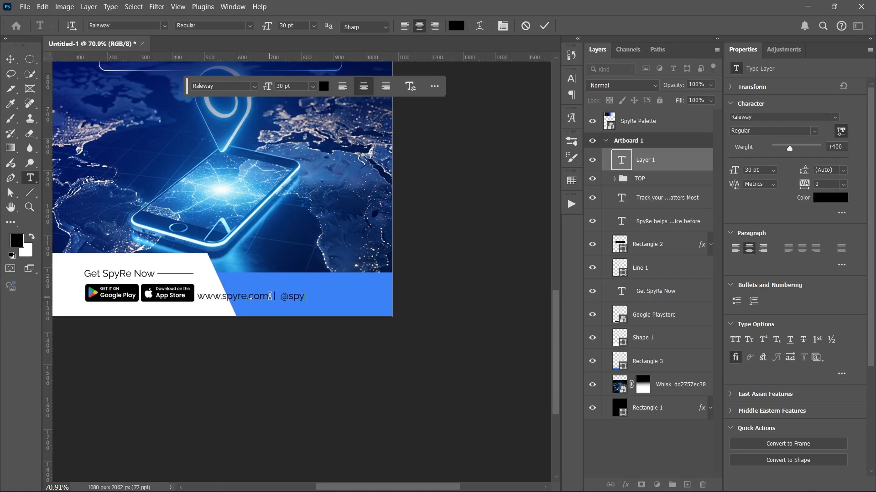
type(".re")
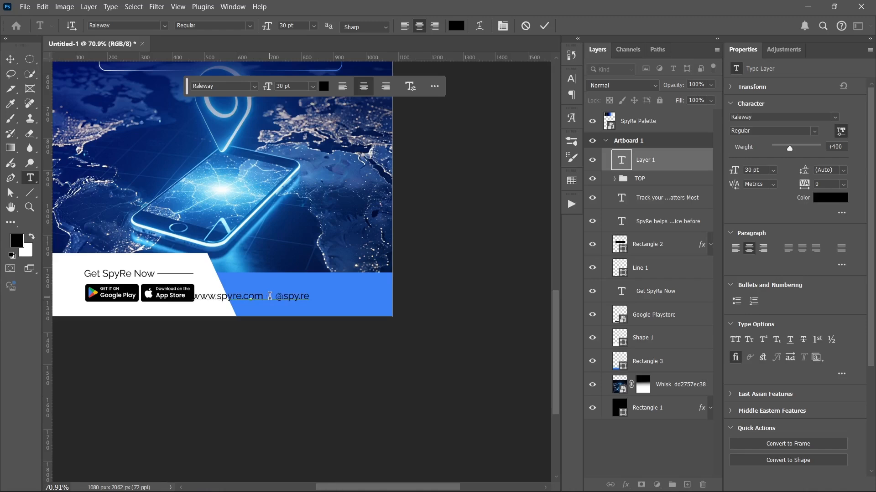
key("ctrl+Return")
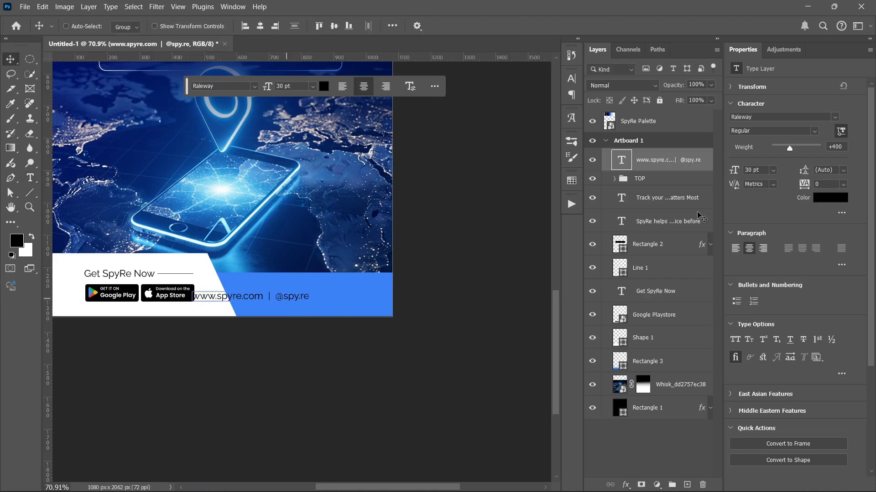
- Set the color of the website and handle text to white (ffffff)
left_click(840, 201)
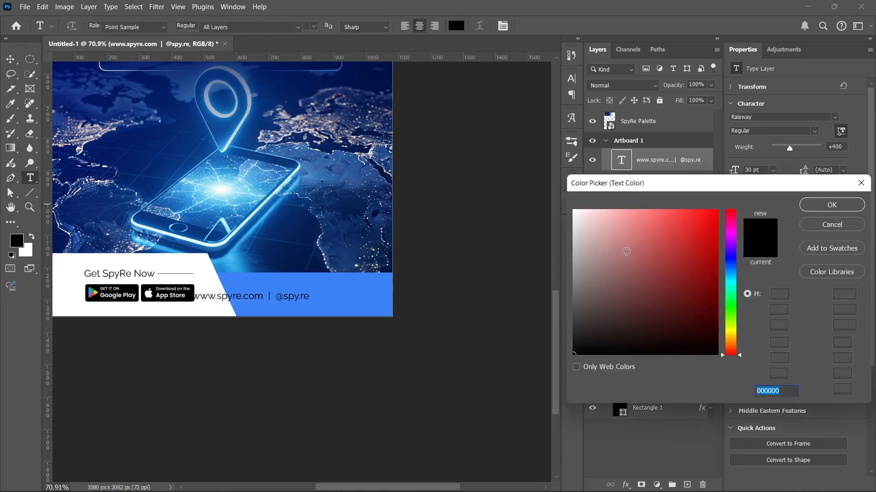
left_click_drag(607, 252, 570, 206)
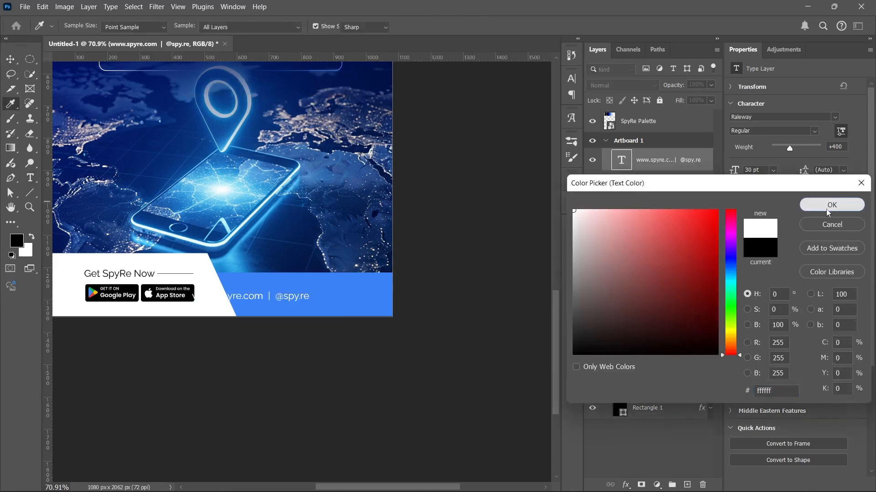
left_click(829, 209)
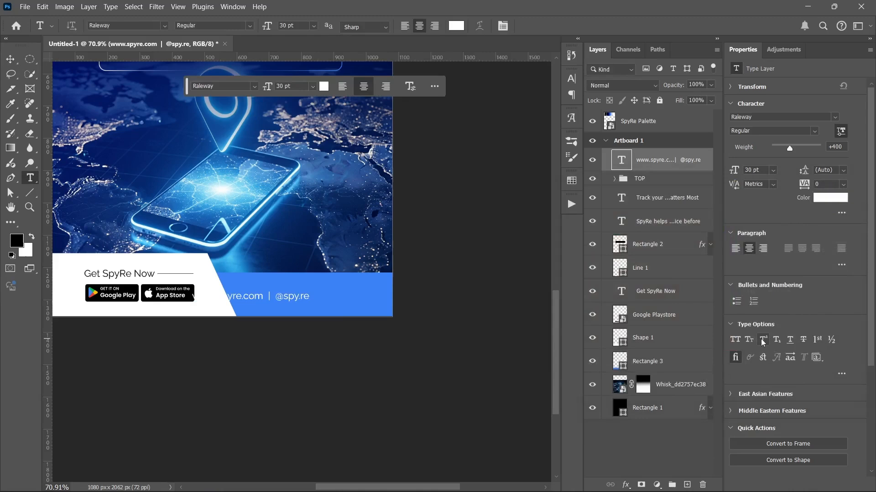
- Nudge the website and handle text clear of the white panel and center it in the blue part of the footer
key("v")
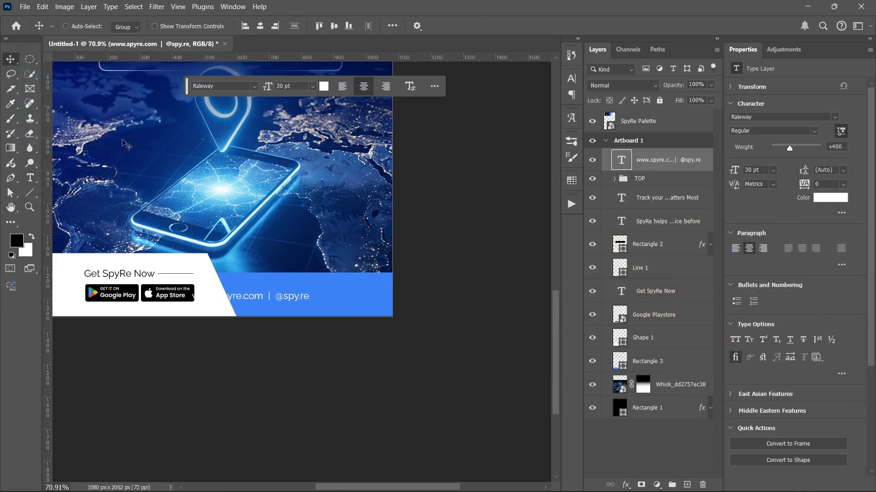
key("shift+Right")
key("shift+Right")
key("shift+Right")
key("shift+Right")
key("shift+Right")
key("shift+Right")
key("shift+Right")
key("shift+Right")
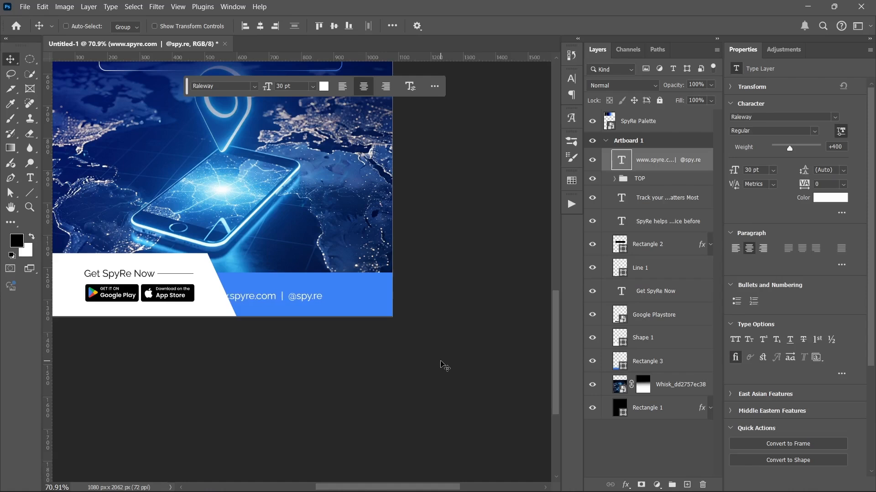
key("shift+Right")
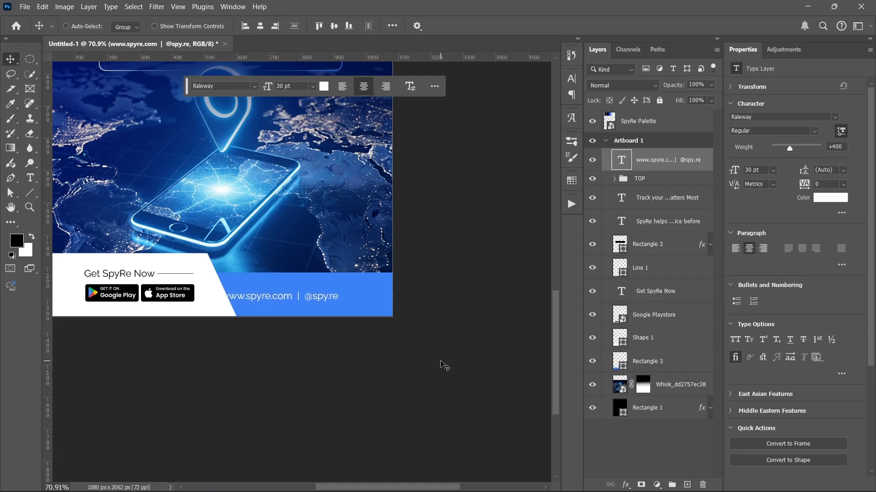
key("shift+Right")
key("shift+Right")
key("shift+Right")
key("shift+Right")
key("shift+Right")
key("shift+Right")
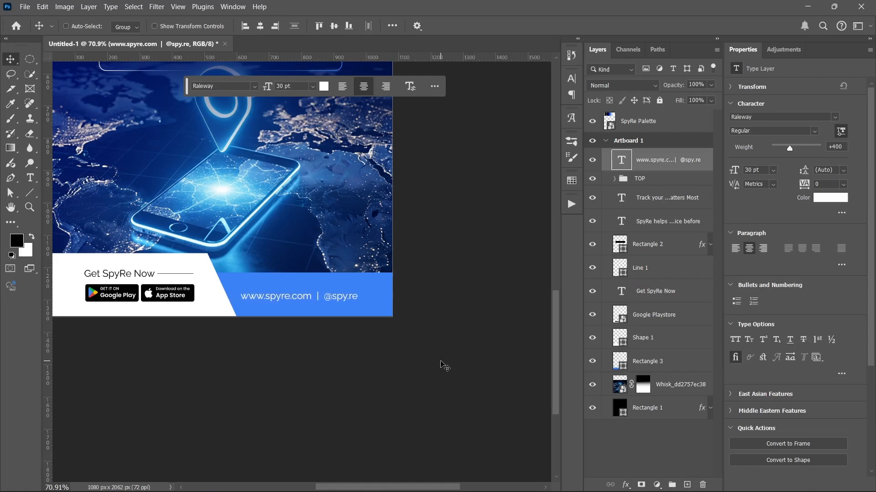
key("shift+Down")
key("shift+Down")
key("shift+Up")
key("shift+Up")
key("shift+Up")
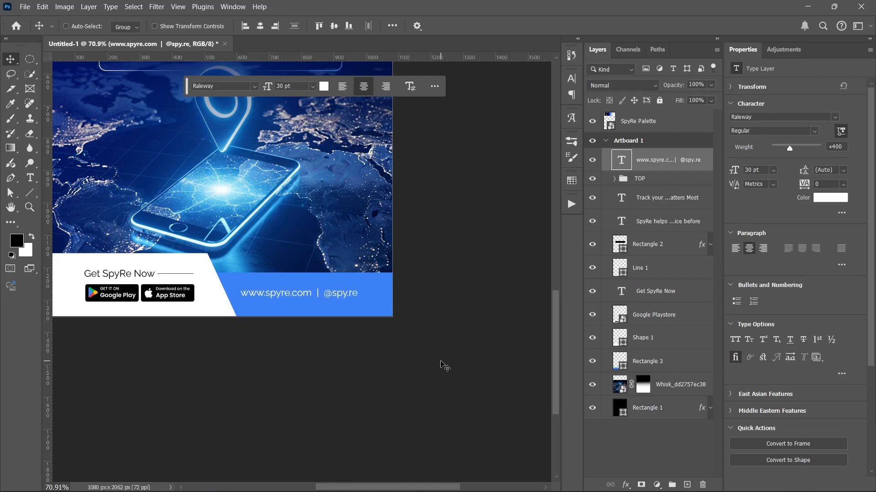
key("shift+Right")
key("shift+Right")
key("shift+Right")
key("shift+Down")
scroll(222, 151, "down", 1)
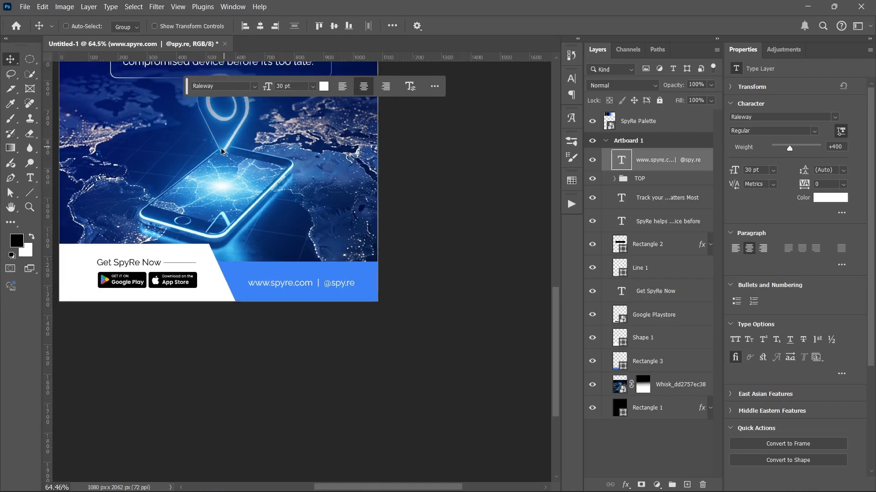
scroll(222, 152, "down", 4)
left_click_drag(187, 158, 281, 303)
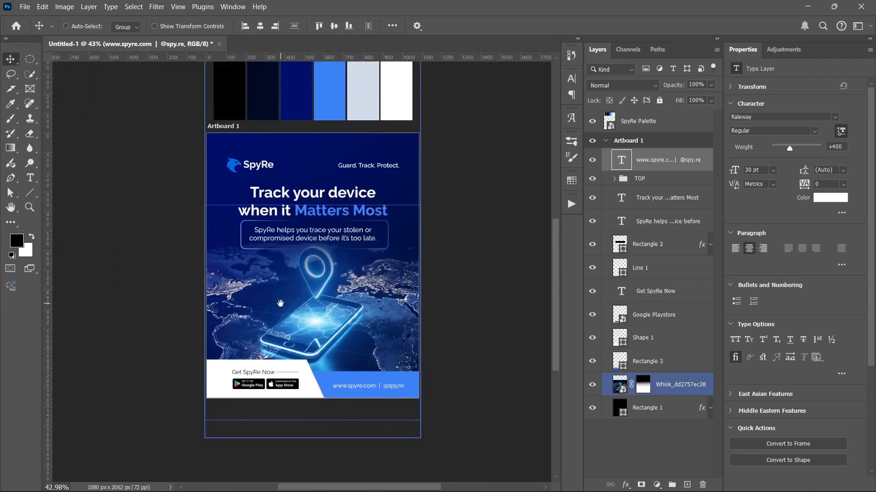
left_click_drag(410, 231, 398, 229)
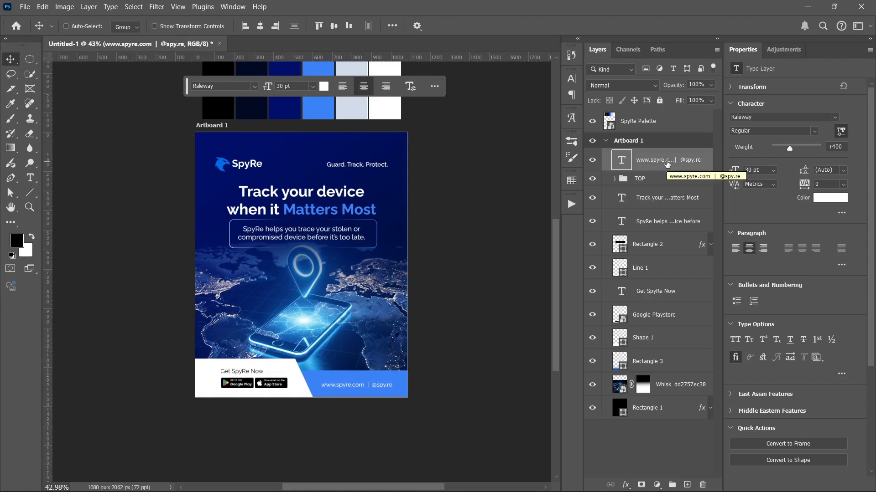
key("ctrl")
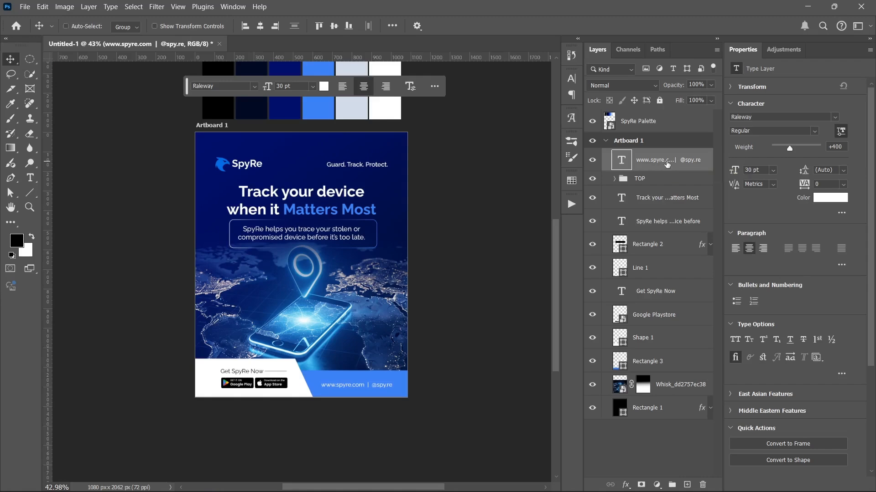
key("ctrl+alt+shift+w")
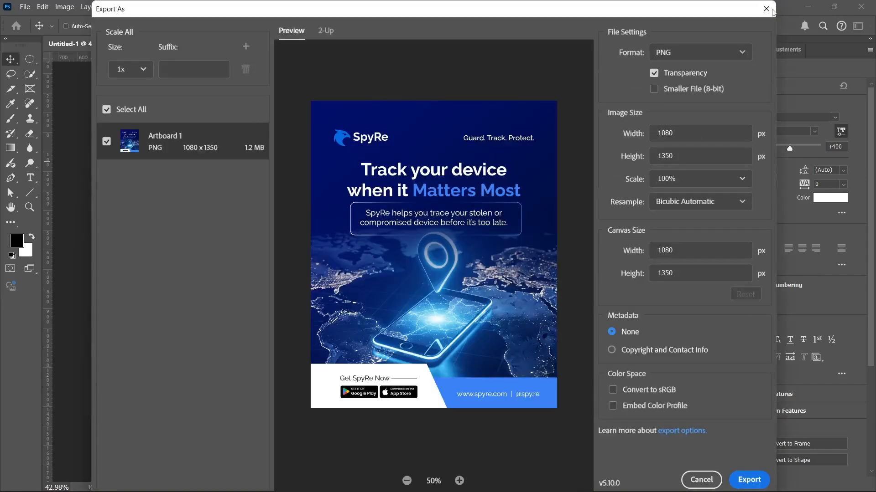
left_click(771, 10)
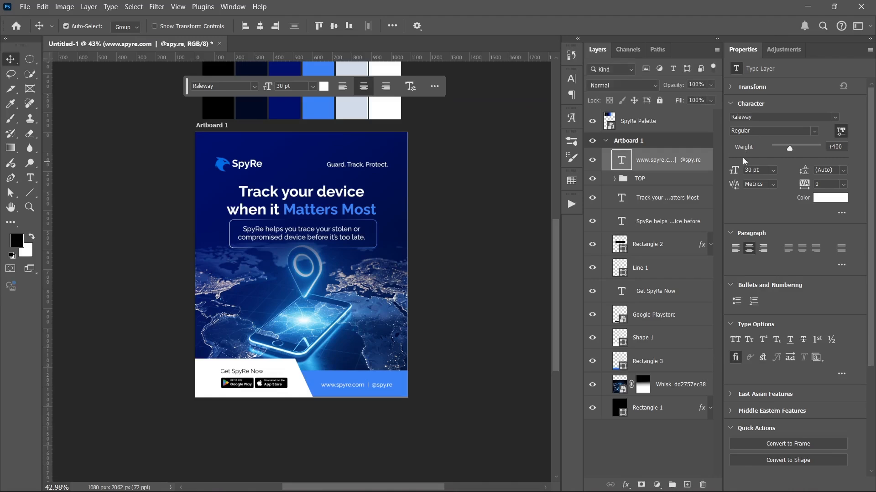
- Stamp all visible flyer layers into a new merged layer on top and convert it to a Smart Object
key("ctrl+alt+shift+e")
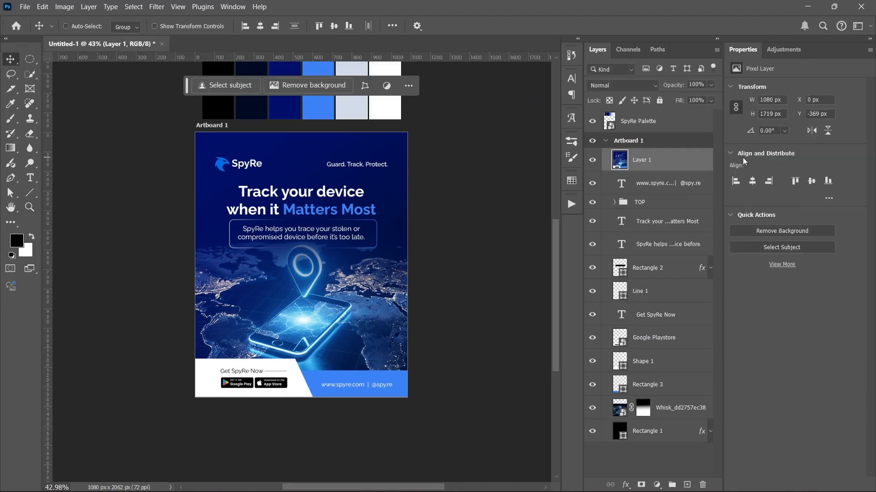
right_click(682, 161)
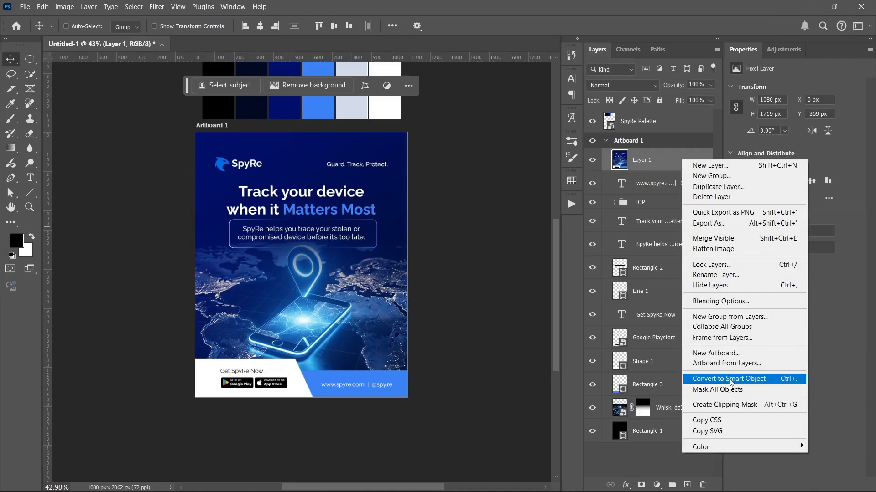
left_click(729, 379)
- Open the merged layer in the Camera Raw Filter and adjust the flyer's Light settings
left_click(163, 9)
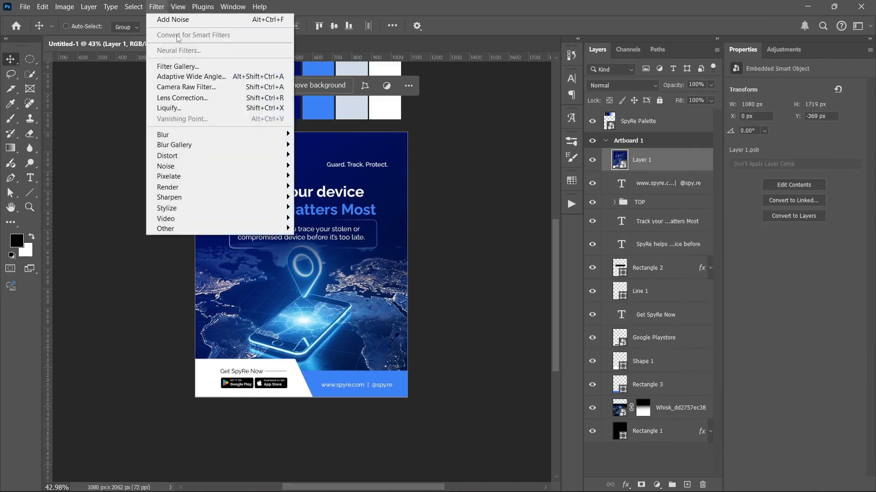
left_click(196, 84)
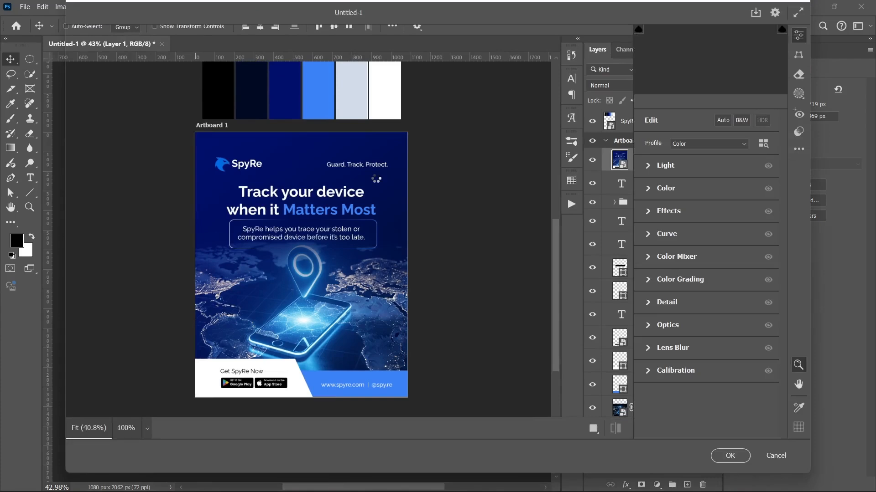
scroll(396, 230, "down", 2)
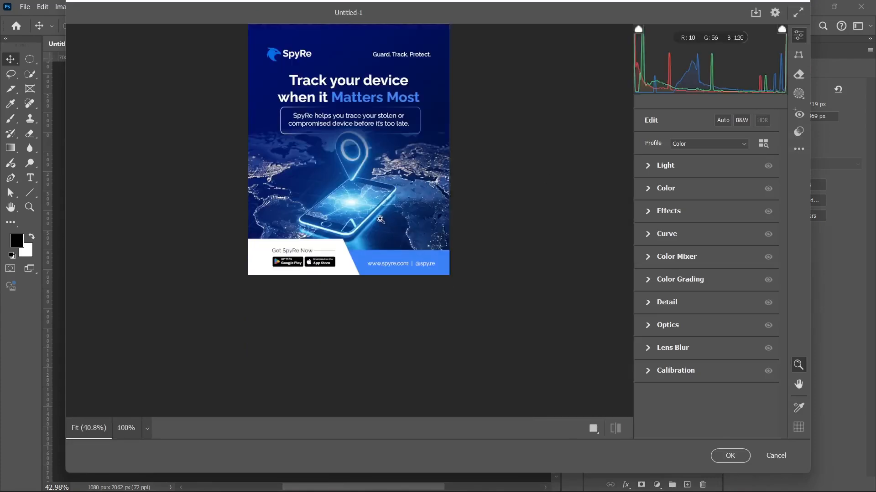
scroll(379, 220, "up", 1)
left_click_drag(369, 222, 386, 218)
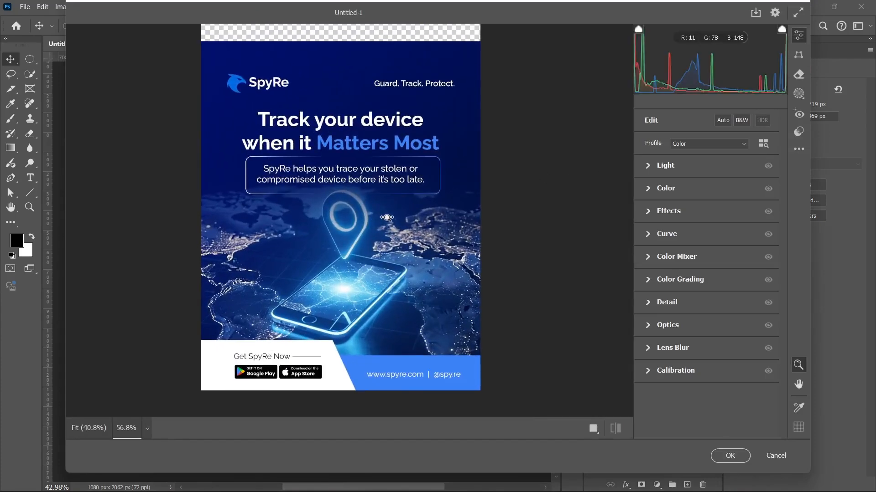
left_click(658, 174)
left_click_drag(706, 191, 700, 246)
left_click(659, 170)
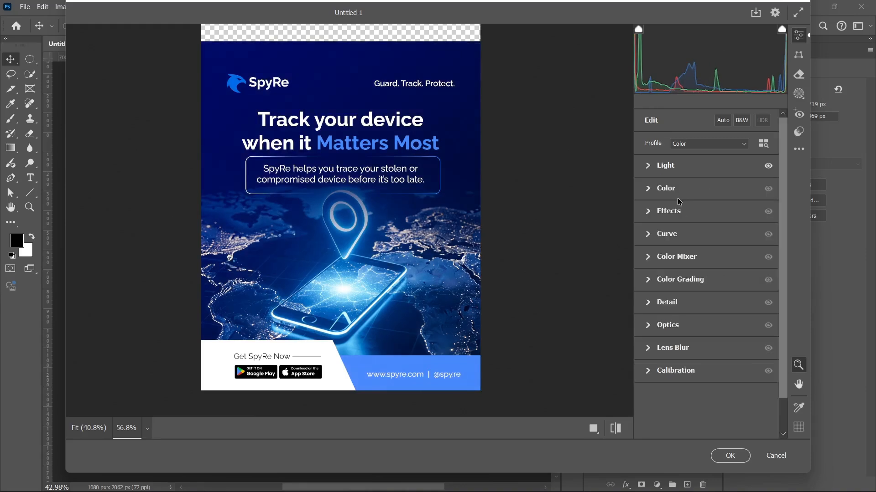
- Set the Camera Raw color adjustments to Vibrance +9 and Saturation -1
left_click(675, 191)
left_click(712, 269)
left_click_drag(707, 286, 706, 286)
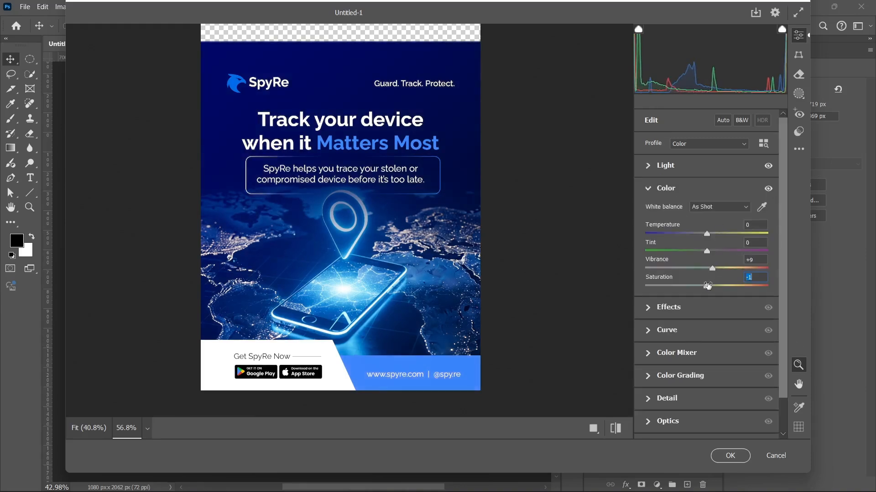
left_click(663, 191)
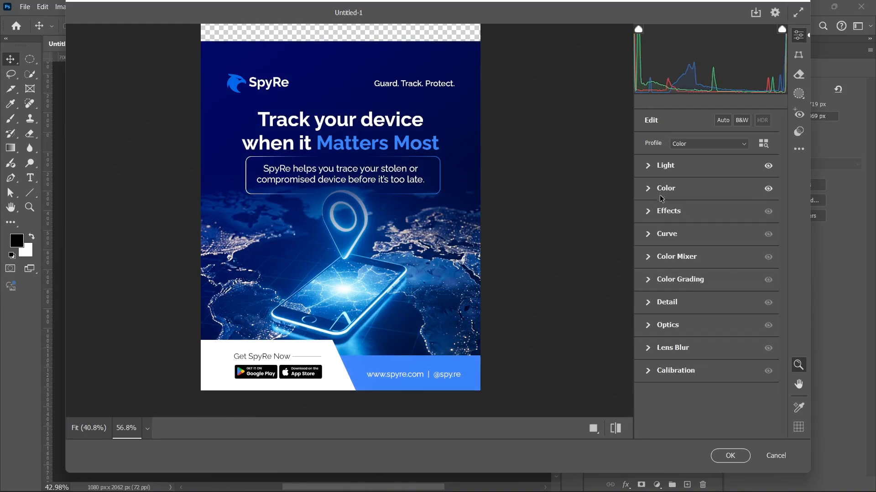
- Shape the parametric tone curve into a slight contrast curve with Lights +8 and Darks -7
left_click(666, 232)
left_click_drag(723, 233, 728, 224)
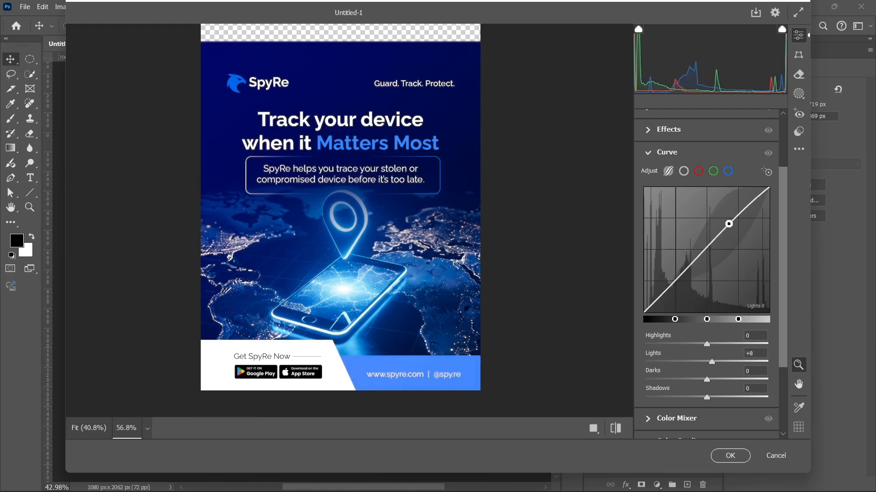
left_click_drag(682, 276, 671, 287)
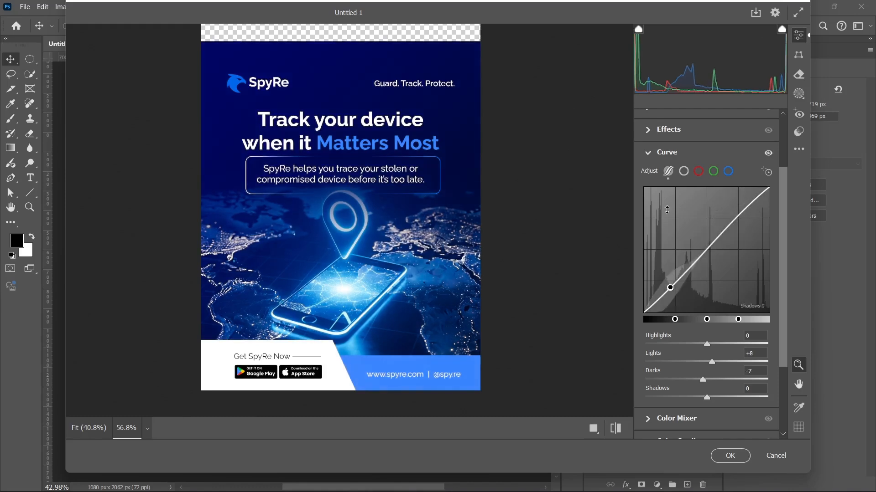
left_click(662, 155)
- Set the effects to Texture +21, Clarity +3 and Grain 7, and add a slight dark vignette
left_click(662, 214)
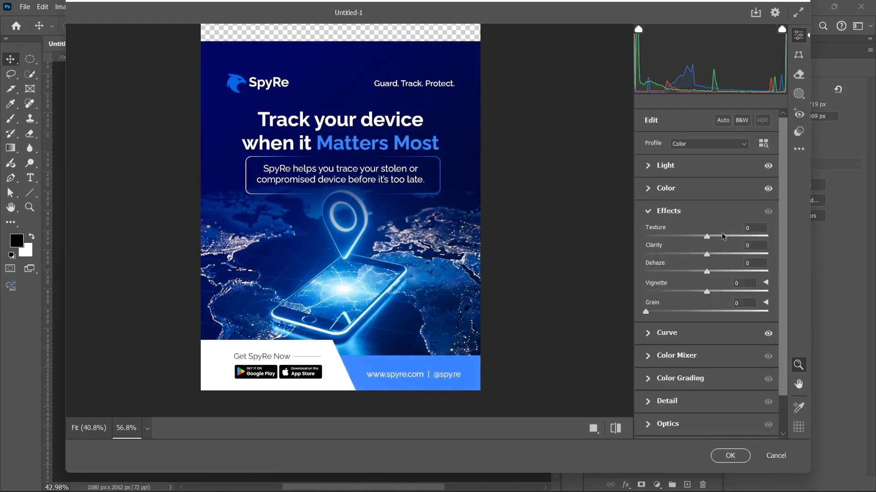
left_click(719, 237)
left_click(710, 254)
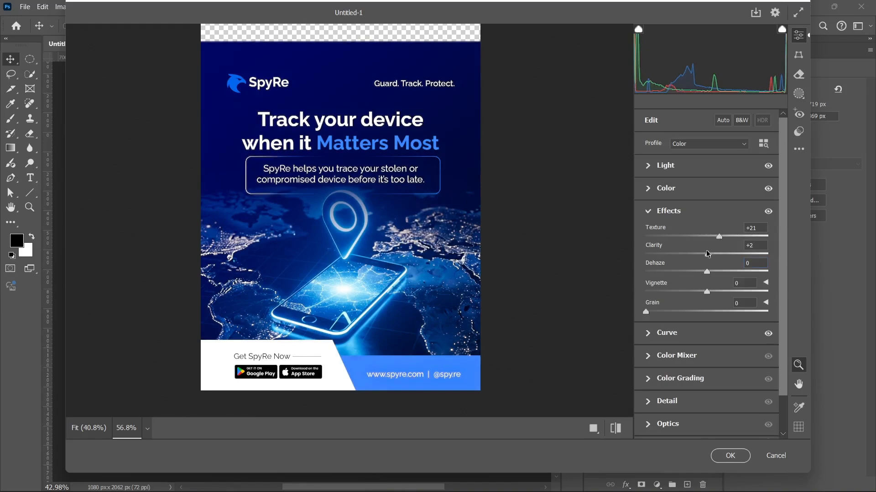
left_click(654, 312)
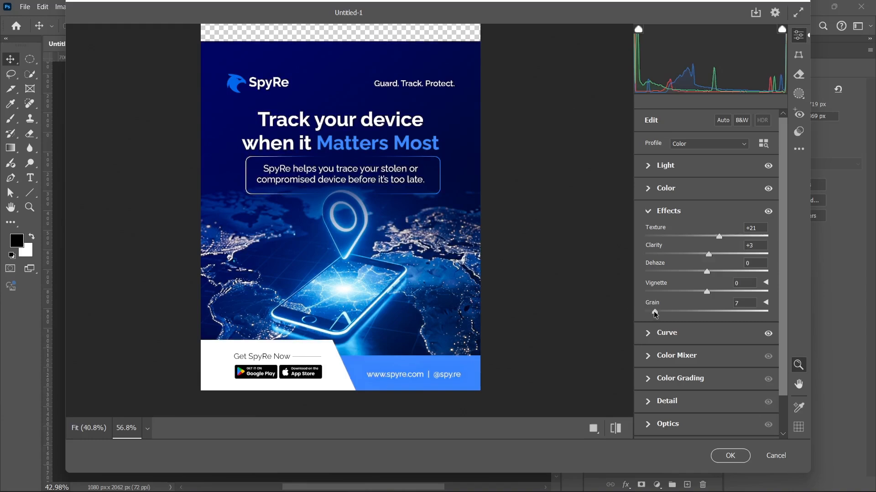
left_click(701, 292)
left_click(669, 211)
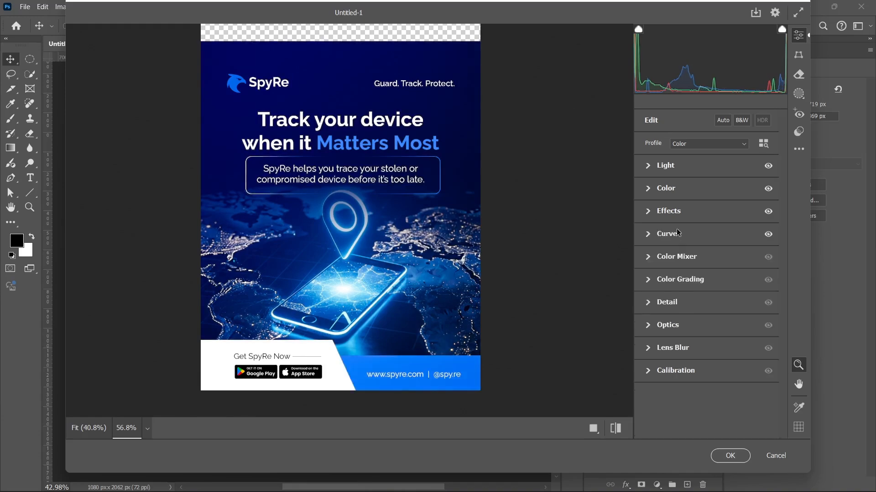
- Add a small amount of sharpening to the flyer and apply the Camera Raw grading
left_click(670, 234)
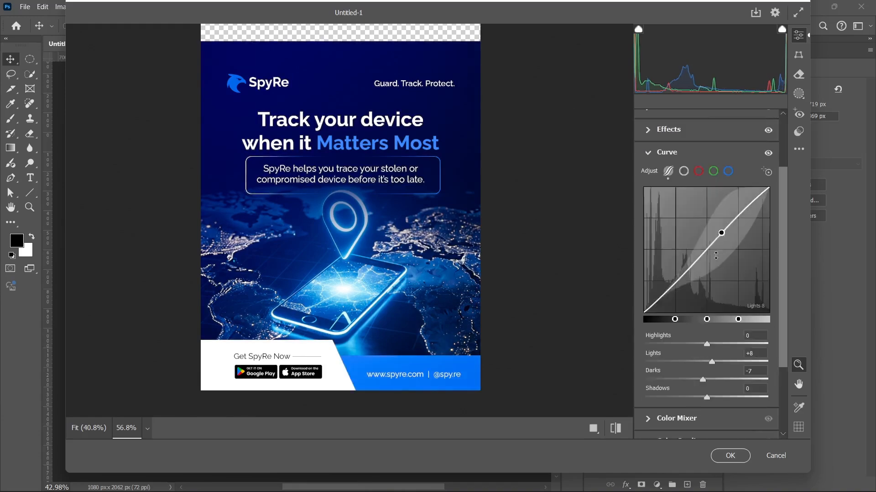
left_click(658, 155)
left_click(667, 303)
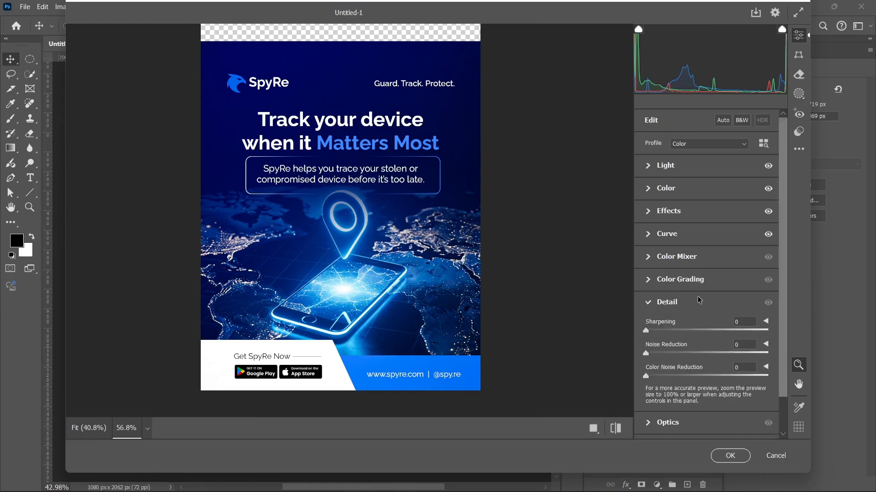
left_click(664, 330)
left_click(651, 302)
left_click(728, 455)
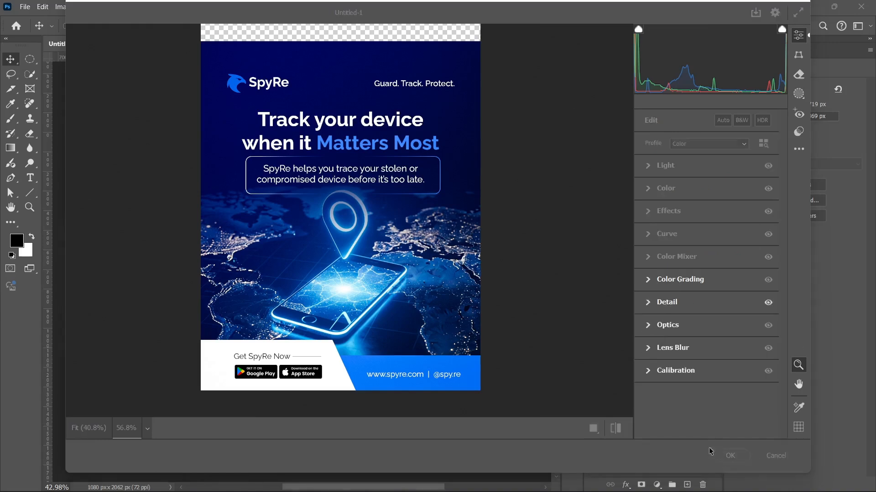